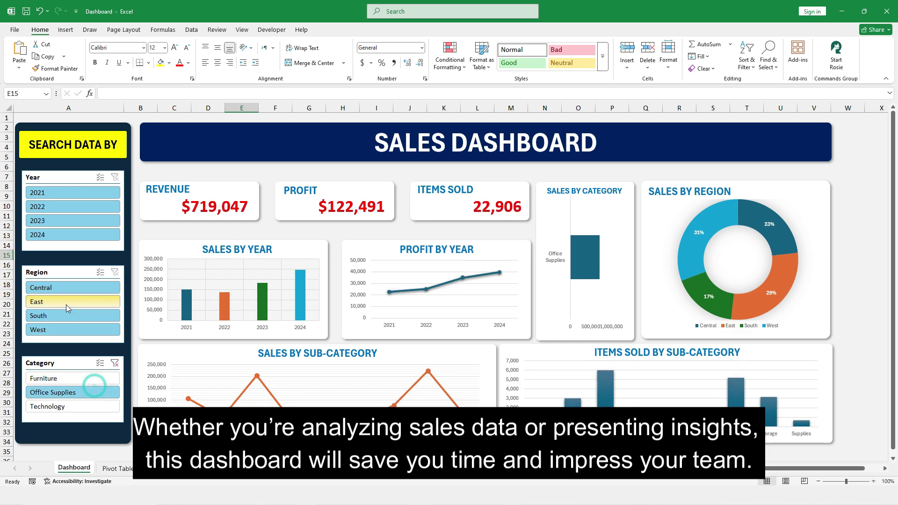
- Filter the dashboard to the East region and year 2022, and clear the Year, Region and Category slicer filters
{"action": "left_click", "coordinate": [70, 302]}
{"action": "left_click", "coordinate": [98, 208]}
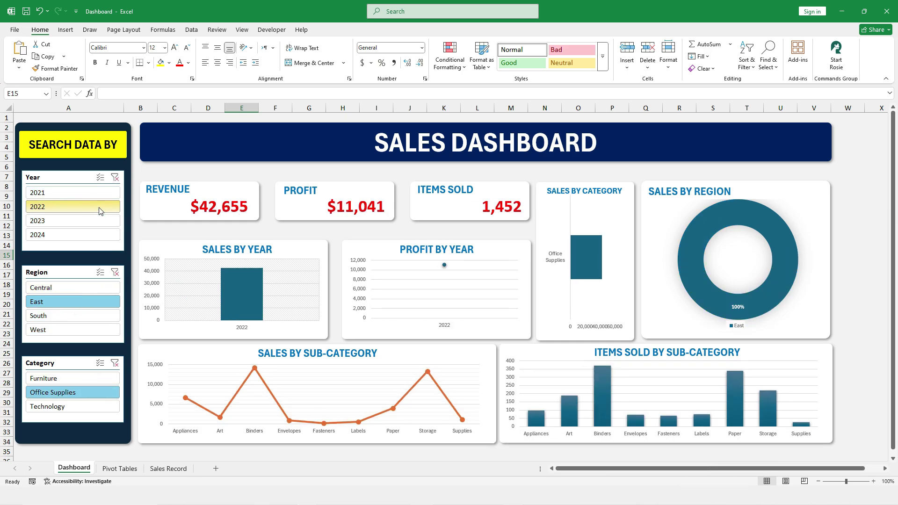
{"action": "left_click", "coordinate": [114, 177]}
{"action": "left_click", "coordinate": [114, 272]}
{"action": "left_click", "coordinate": [115, 363]}
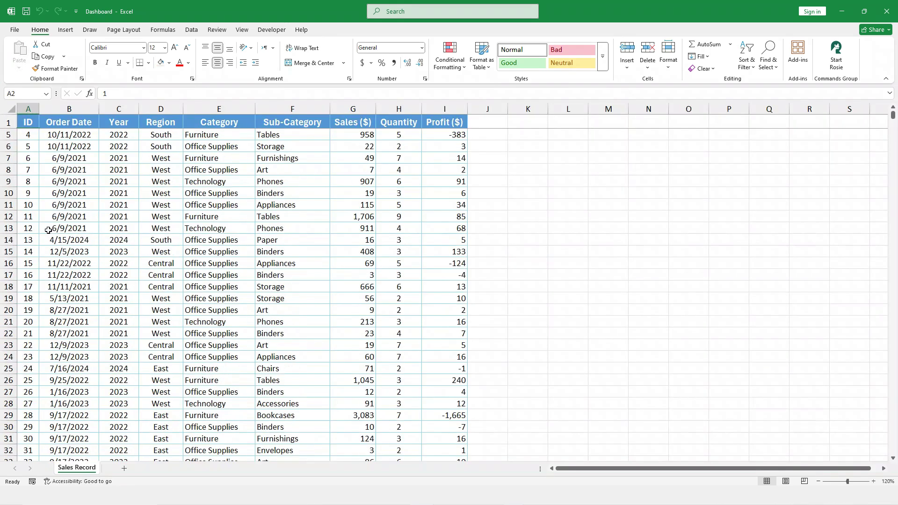
- Convert the whole sales data range A1:I9995 into a table with headers
{"action": "scroll", "coordinate": [48, 230], "scroll_direction": "up", "scroll_amount": 1}
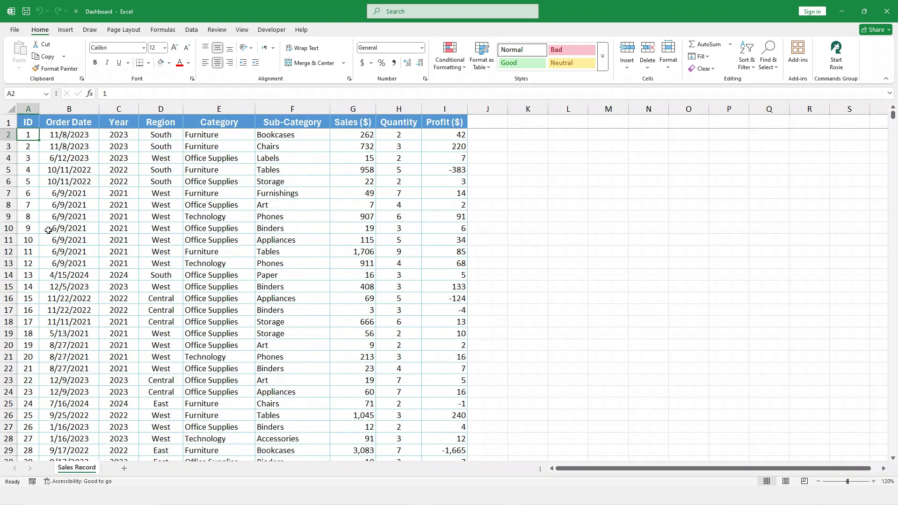
{"action": "left_click", "coordinate": [31, 126]}
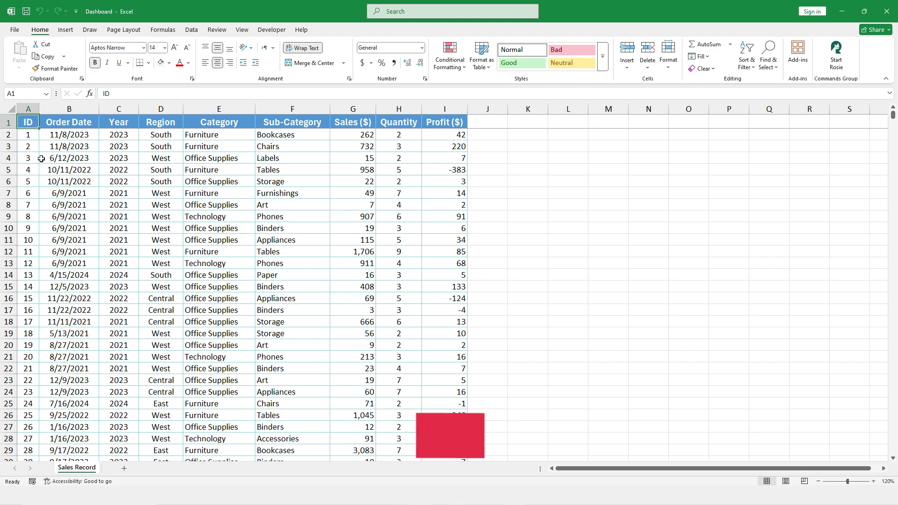
{"action": "key", "text": "ctrl+a"}
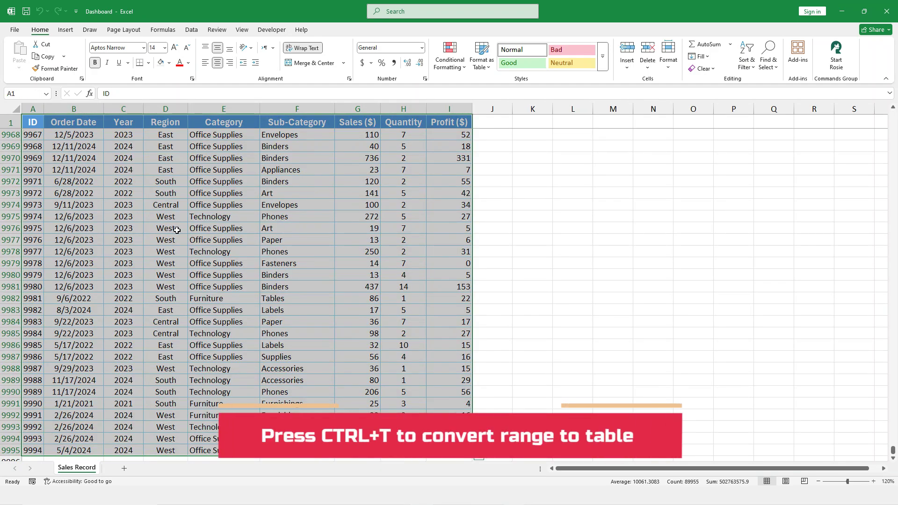
{"action": "key", "text": "ctrl+t"}
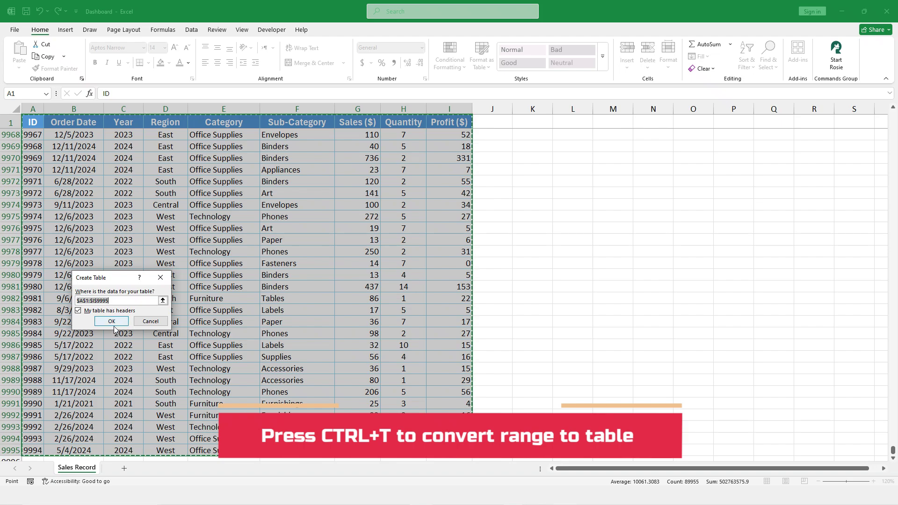
{"action": "left_click", "coordinate": [113, 323]}
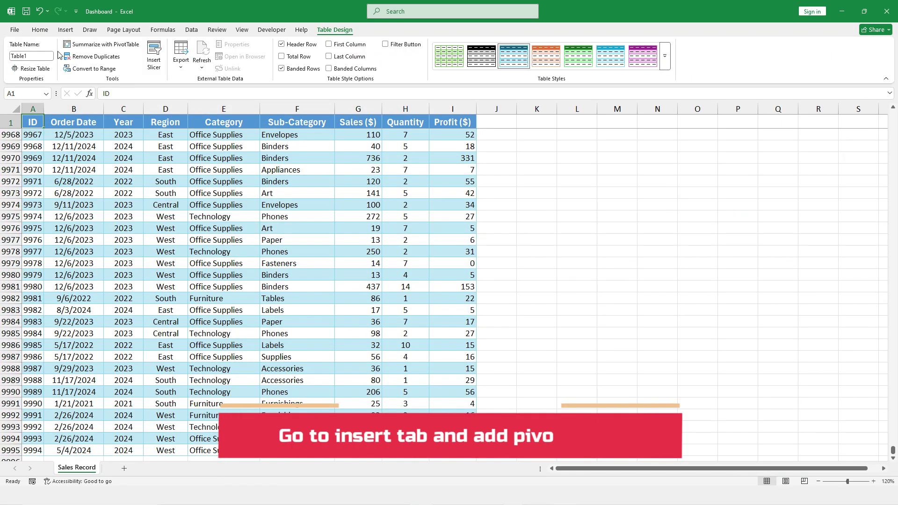
- Insert a PivotTable based on Table1 on a new worksheet
{"action": "left_click", "coordinate": [66, 29]}
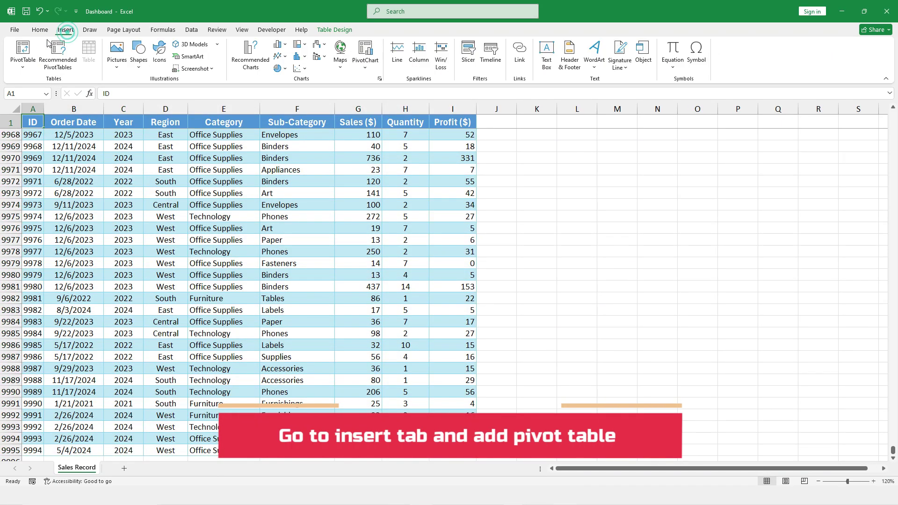
{"action": "left_click", "coordinate": [19, 50]}
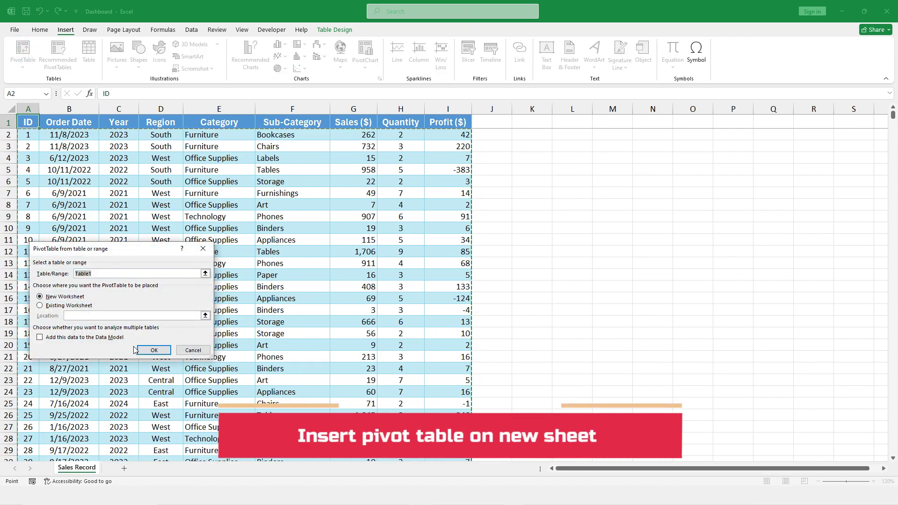
{"action": "left_click", "coordinate": [154, 350]}
- Build the PivotTable with Year as rows and Sales ($) as summed values
{"action": "left_click", "coordinate": [58, 169]}
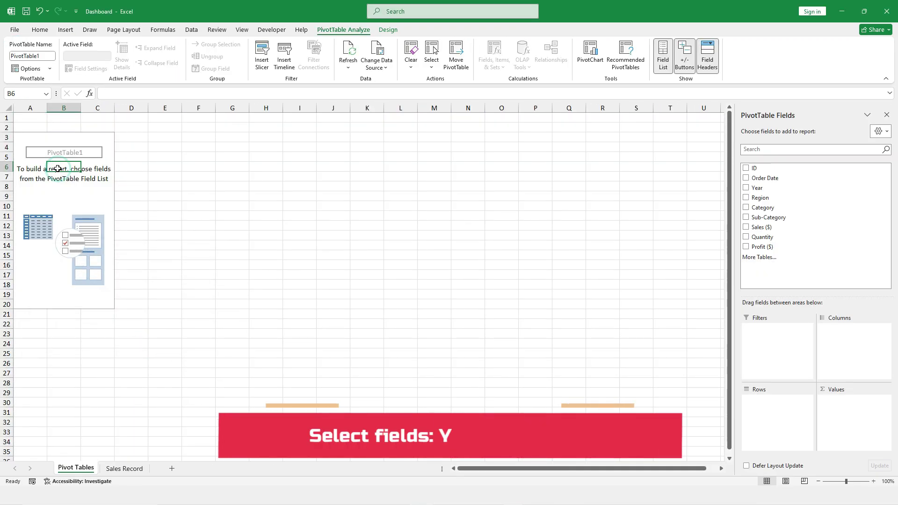
{"action": "left_click", "coordinate": [746, 189]}
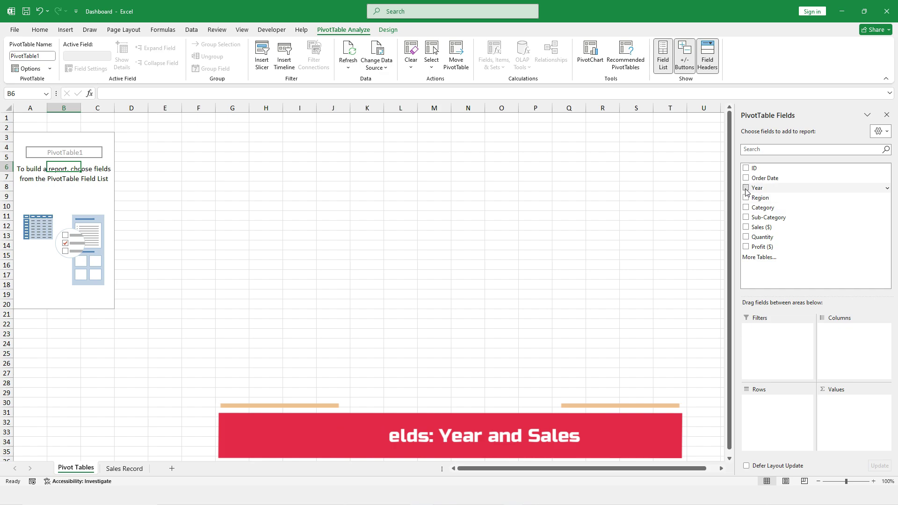
{"action": "left_click", "coordinate": [747, 227]}
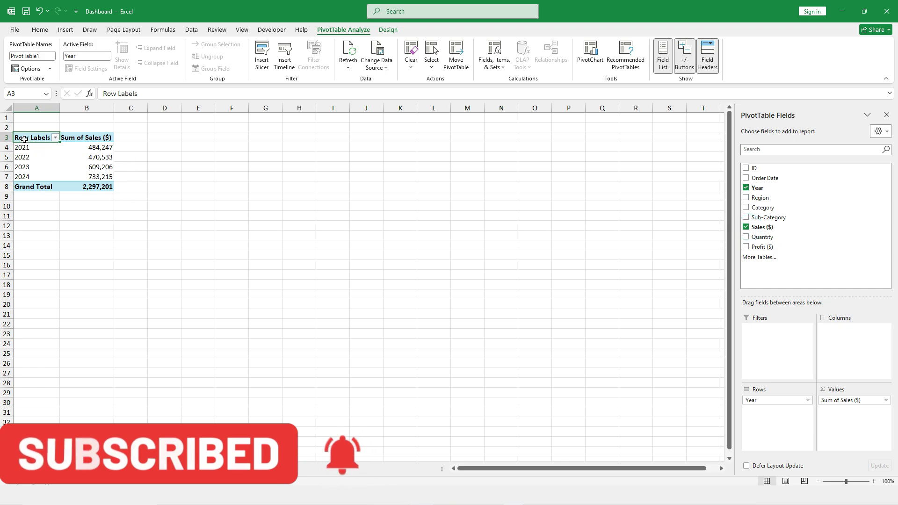
- Copy the sales-by-year PivotTable A3:B8 and paste it at D3, G3, J3, M3, P3 and S3
{"action": "left_click_drag", "start_coordinate": [24, 141], "coordinate": [94, 185]}
{"action": "key", "text": "ctrl+c"}
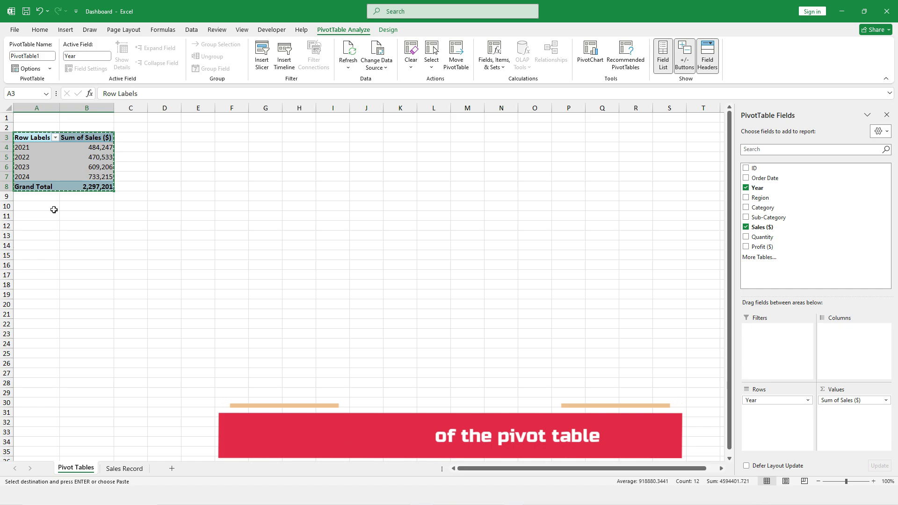
{"action": "left_click", "coordinate": [179, 138]}
{"action": "key", "text": "ctrl+v"}
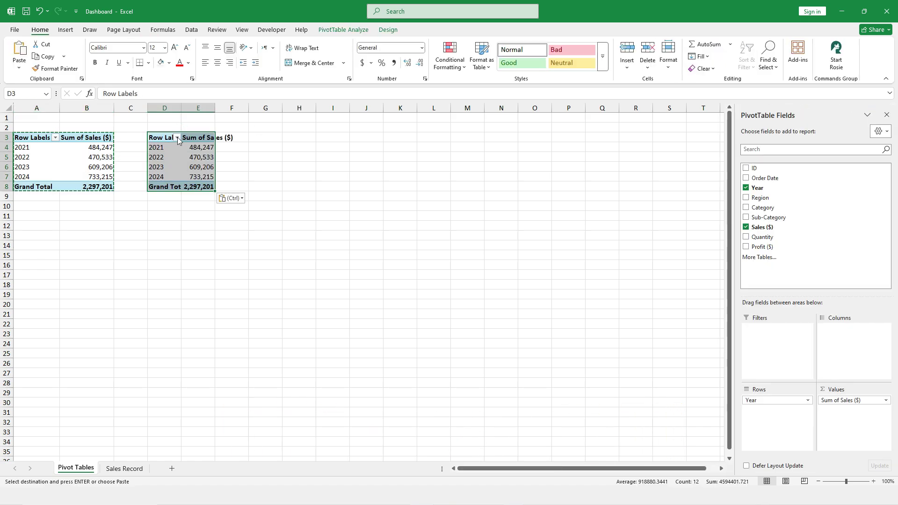
{"action": "left_click", "coordinate": [268, 139]}
{"action": "key", "text": "ctrl+v"}
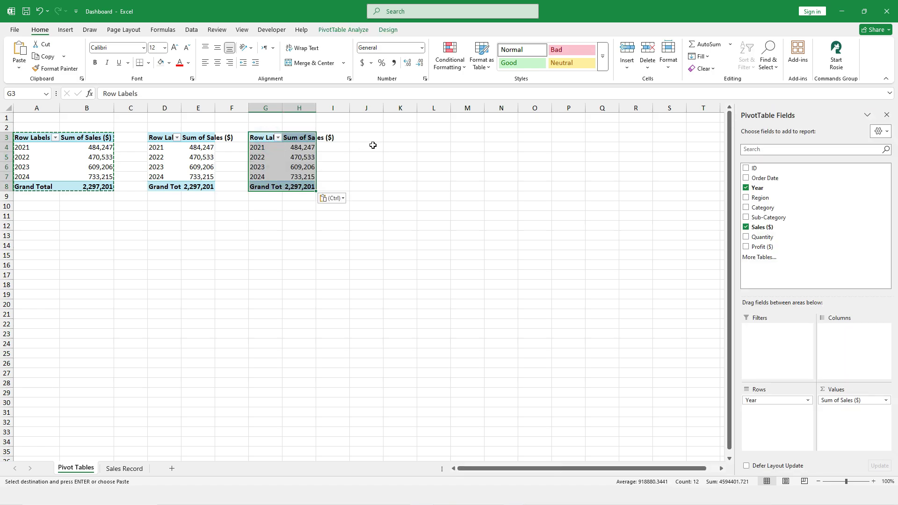
{"action": "left_click", "coordinate": [368, 140]}
{"action": "key", "text": "ctrl+v"}
{"action": "left_click", "coordinate": [471, 140]}
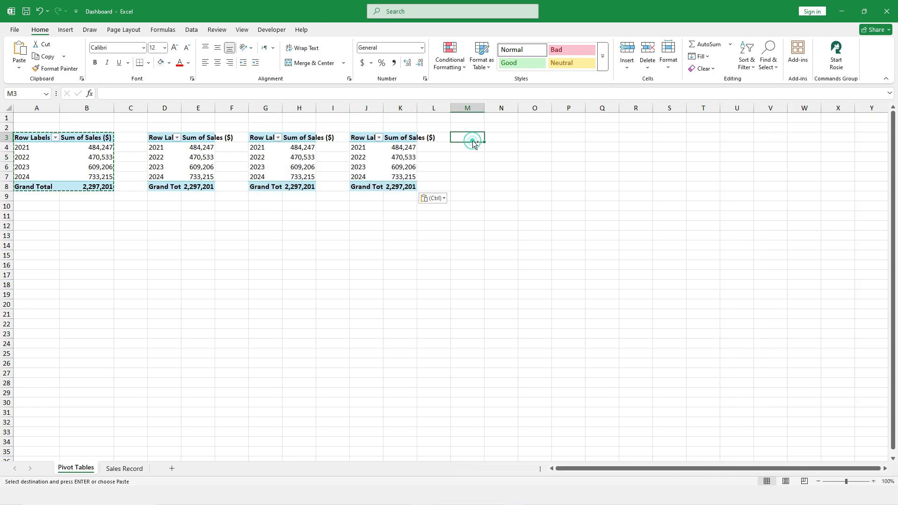
{"action": "key", "text": "ctrl+v"}
{"action": "left_click", "coordinate": [555, 140]}
{"action": "key", "text": "ctrl+v"}
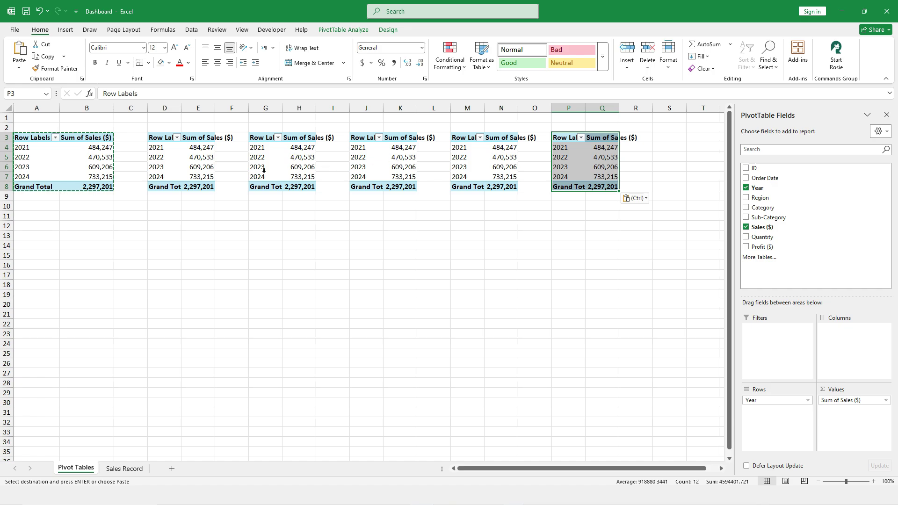
{"action": "left_click", "coordinate": [669, 141]}
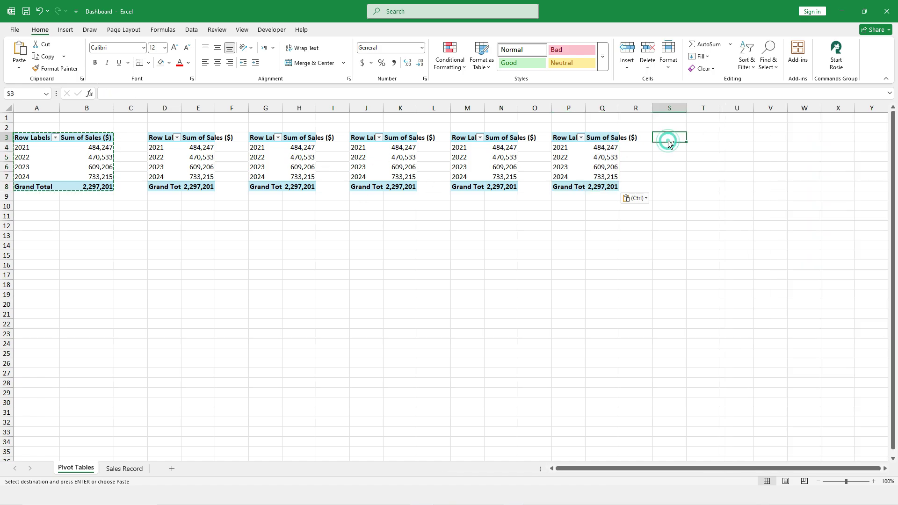
{"action": "key", "text": "ctrl+v"}
- Autofit the column widths of the six pasted PivotTables in D:E, G:H, J:K, M:N, P:Q and S:T
{"action": "left_click_drag", "start_coordinate": [164, 108], "coordinate": [198, 108]}
{"action": "double_click", "coordinate": [181, 107]}
{"action": "left_click_drag", "start_coordinate": [302, 108], "coordinate": [328, 108]}
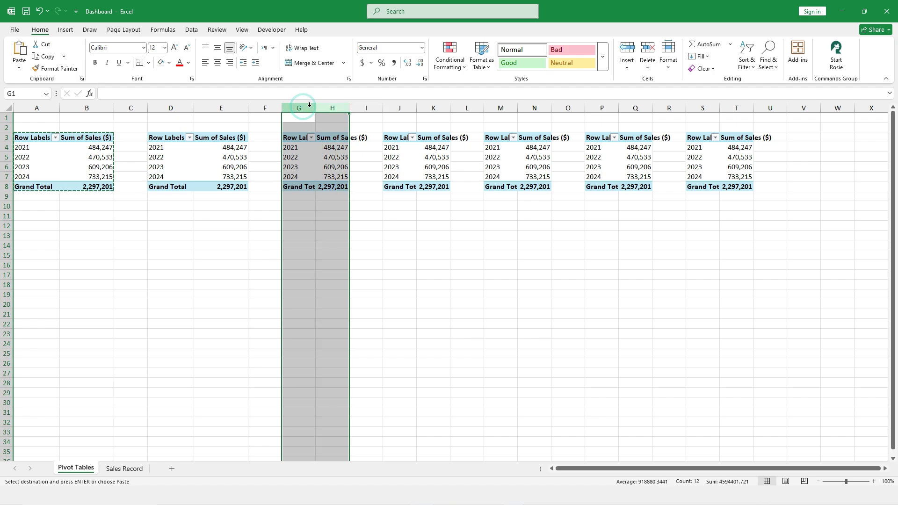
{"action": "double_click", "coordinate": [315, 107]}
{"action": "left_click_drag", "start_coordinate": [431, 108], "coordinate": [463, 108]}
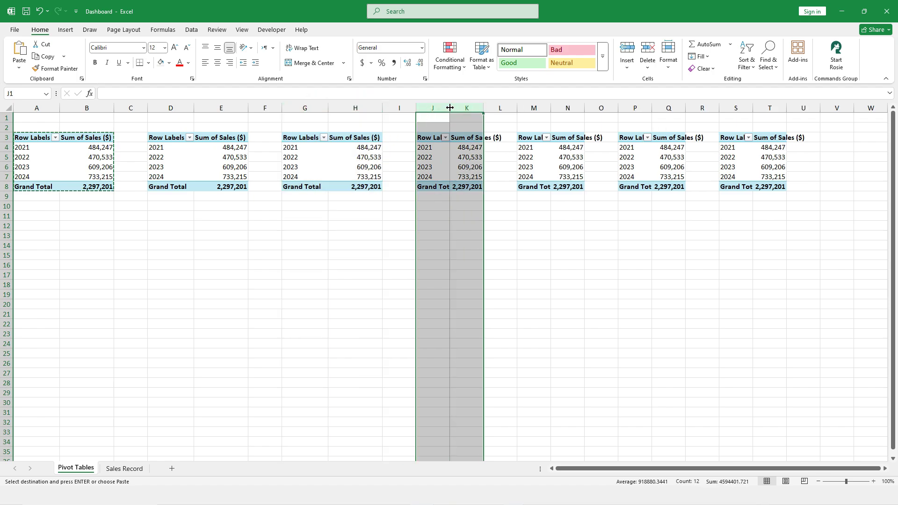
{"action": "double_click", "coordinate": [450, 108]}
{"action": "left_click_drag", "start_coordinate": [567, 108], "coordinate": [602, 108]}
{"action": "double_click", "coordinate": [584, 108]}
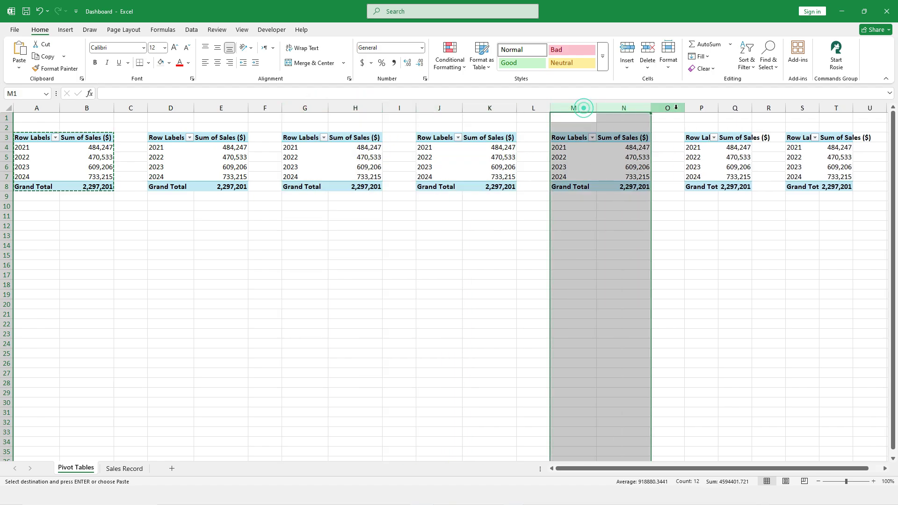
{"action": "left_click_drag", "start_coordinate": [701, 108], "coordinate": [735, 108]}
{"action": "left_click_drag", "start_coordinate": [802, 109], "coordinate": [821, 110]}
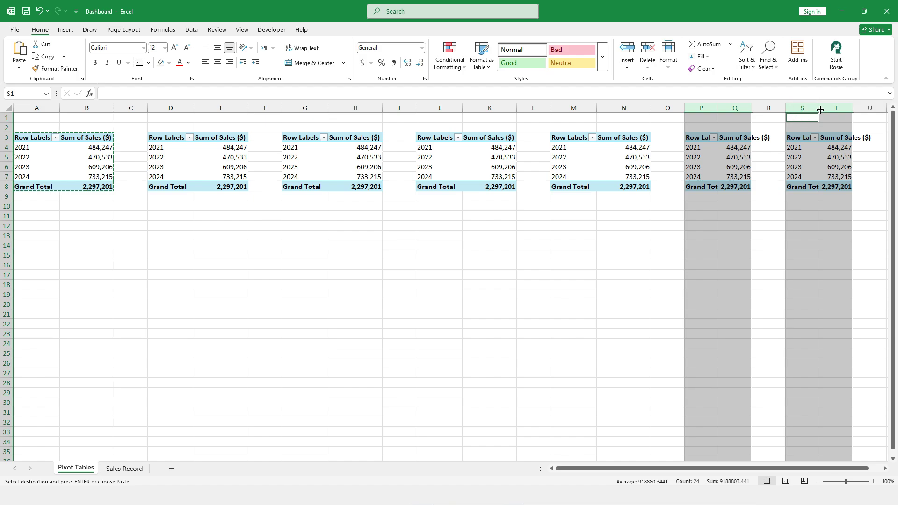
{"action": "double_click", "coordinate": [820, 109]}
{"action": "left_click", "coordinate": [671, 155]}
- Narrow the empty spacer columns C, F, I, L, O and R between the PivotTables to one equal width
{"action": "left_click", "coordinate": [136, 107]}
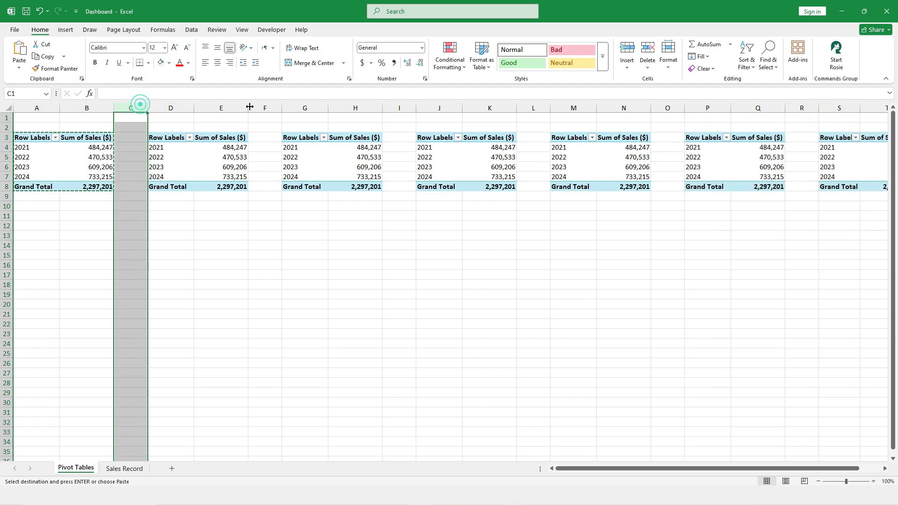
{"action": "left_click", "coordinate": [253, 107], "text": "ctrl"}
{"action": "left_click", "coordinate": [410, 105], "text": "ctrl"}
{"action": "left_click", "coordinate": [534, 107], "text": "ctrl"}
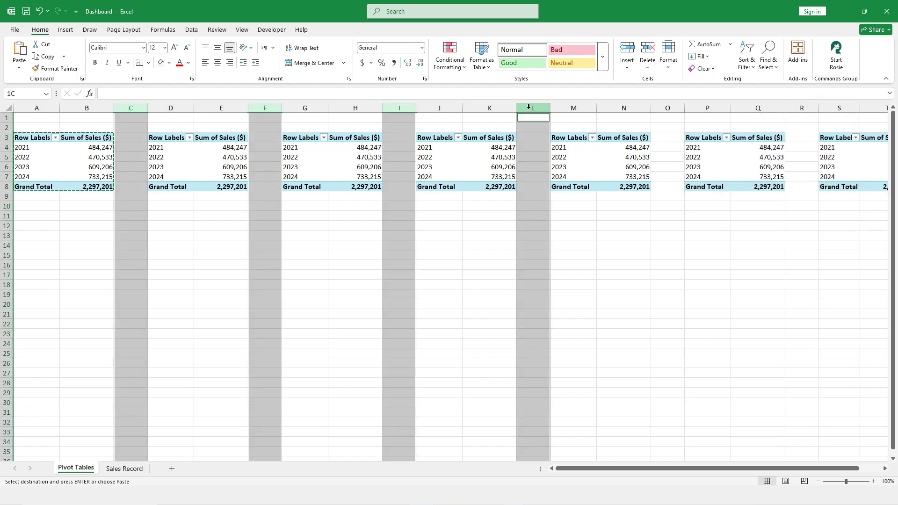
{"action": "left_click", "coordinate": [668, 107], "text": "ctrl"}
{"action": "left_click", "coordinate": [801, 108], "text": "ctrl"}
{"action": "left_click_drag", "start_coordinate": [684, 108], "coordinate": [666, 108]}
{"action": "left_click", "coordinate": [159, 238]}
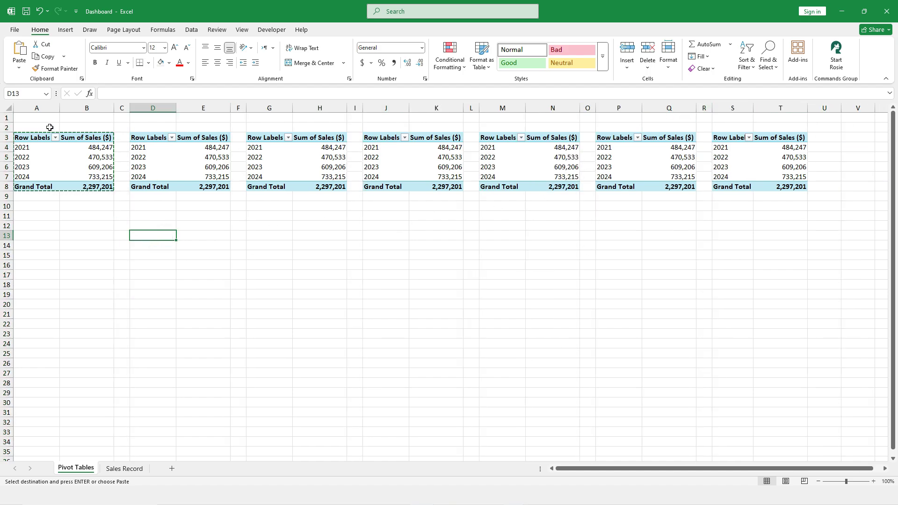
- Change the PivotTable at D3 to sales by region by replacing the Year field with Region
{"action": "left_click", "coordinate": [28, 149]}
{"action": "left_click", "coordinate": [141, 151]}
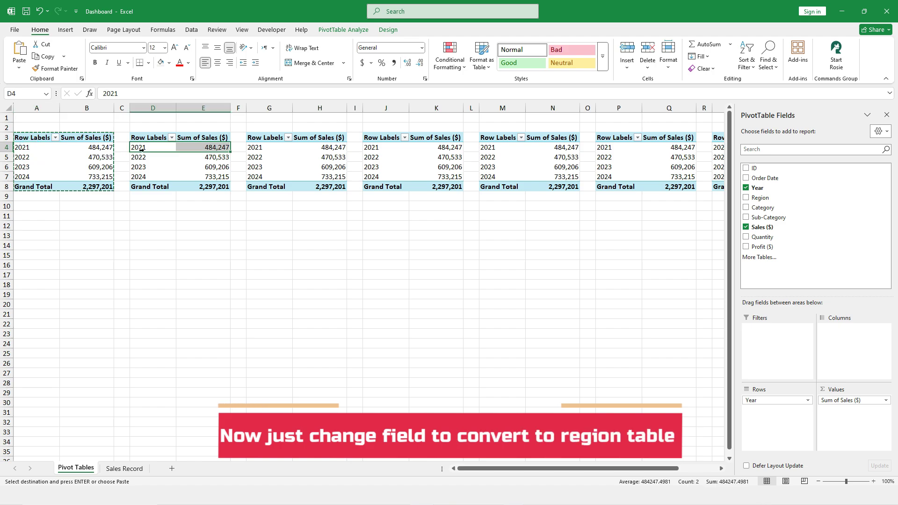
{"action": "left_click", "coordinate": [146, 148]}
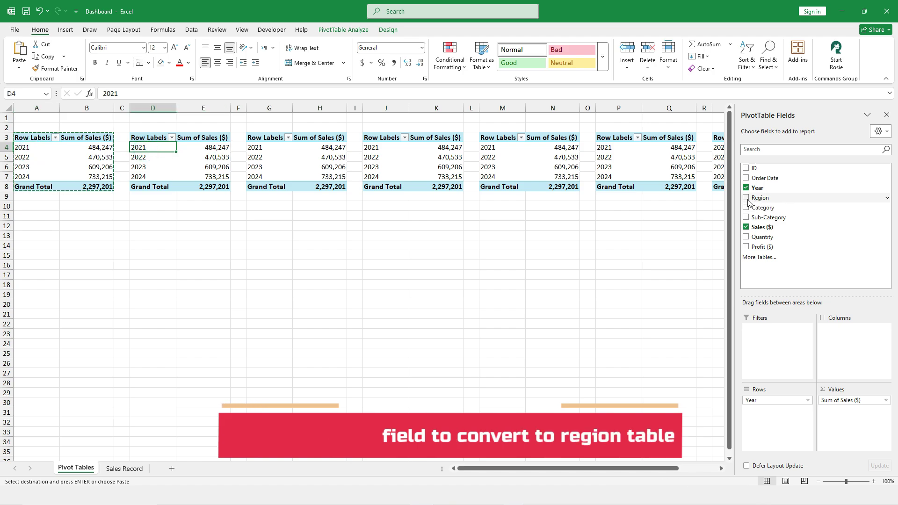
{"action": "left_click", "coordinate": [747, 188]}
{"action": "left_click", "coordinate": [747, 198]}
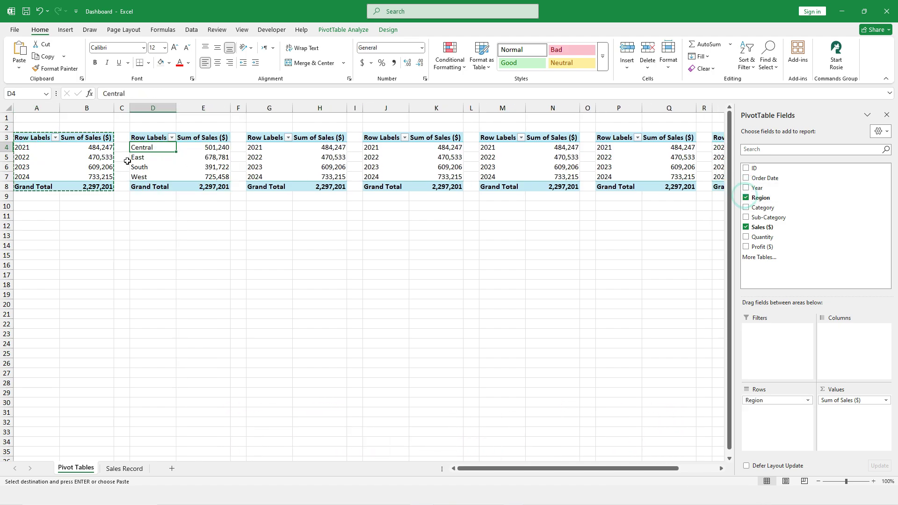
- Change the PivotTable at G3 to sales by category by replacing the Year field with Category
{"action": "left_click", "coordinate": [275, 150]}
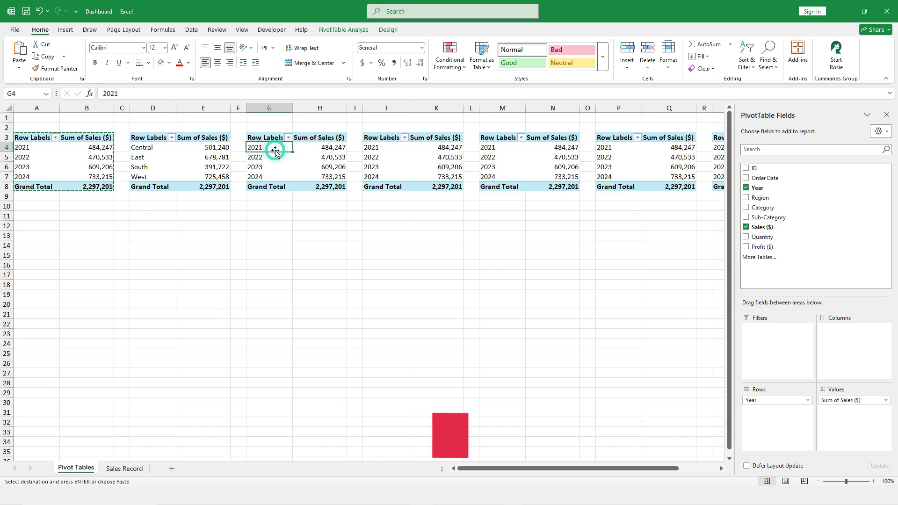
{"action": "left_click", "coordinate": [747, 188]}
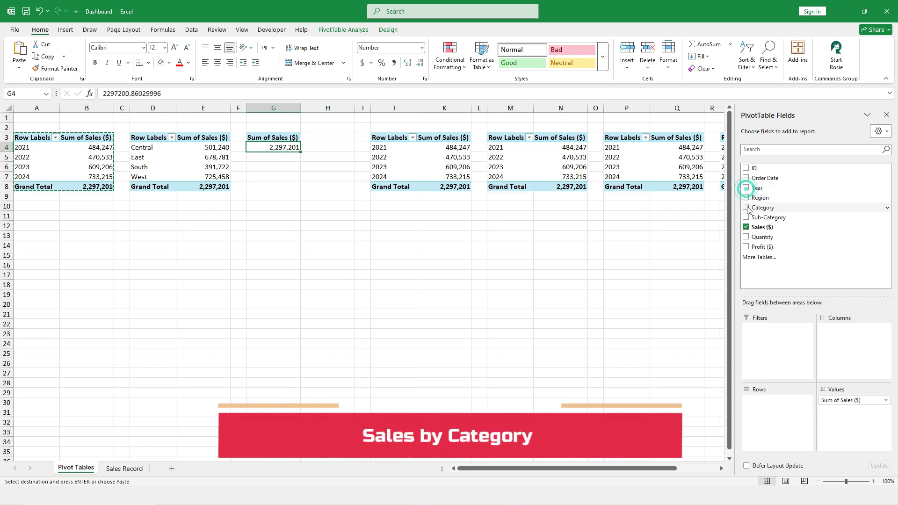
{"action": "left_click", "coordinate": [747, 207]}
- Change the PivotTable at J3 to sales by sub-category by replacing the Year field with Sub-Category
{"action": "left_click", "coordinate": [376, 149]}
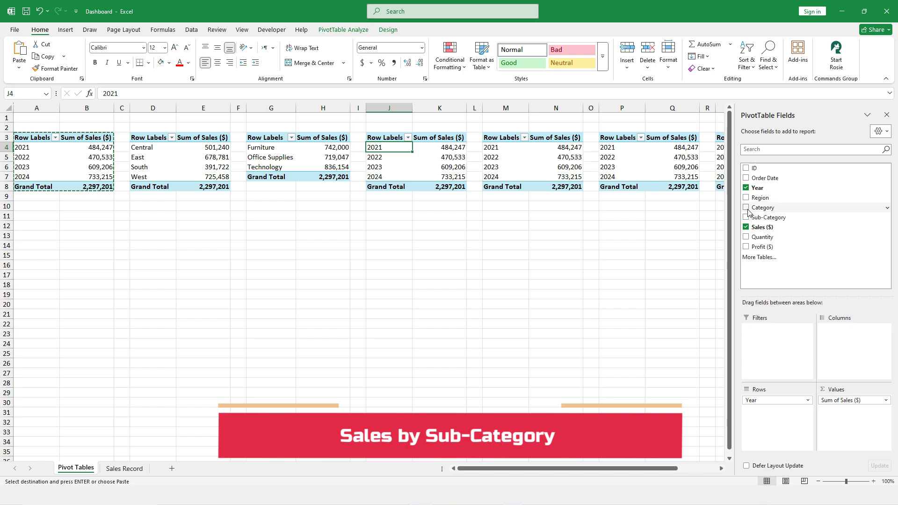
{"action": "left_click", "coordinate": [747, 188]}
{"action": "left_click", "coordinate": [747, 217]}
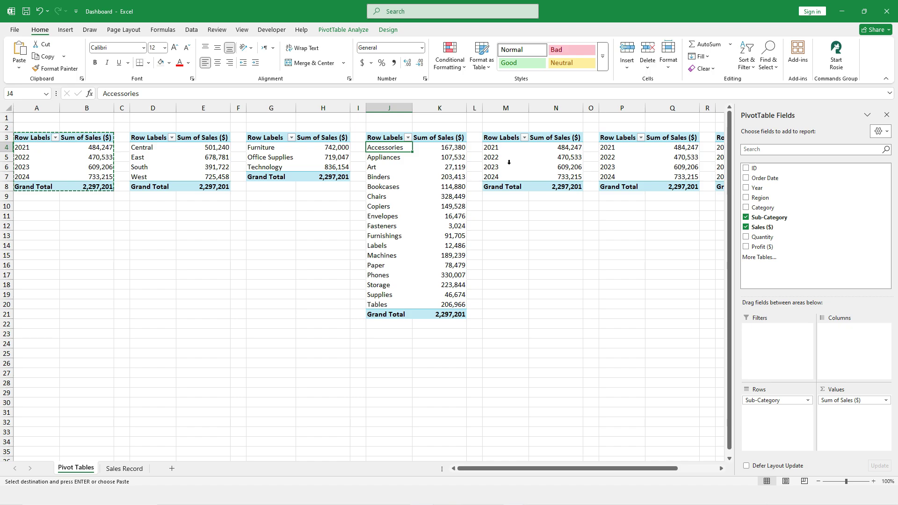
- Change the PivotTable at M3 to quantity by sub-category, replacing Year with Sub-Category and Sales ($) with Quantity
{"action": "left_click", "coordinate": [508, 147]}
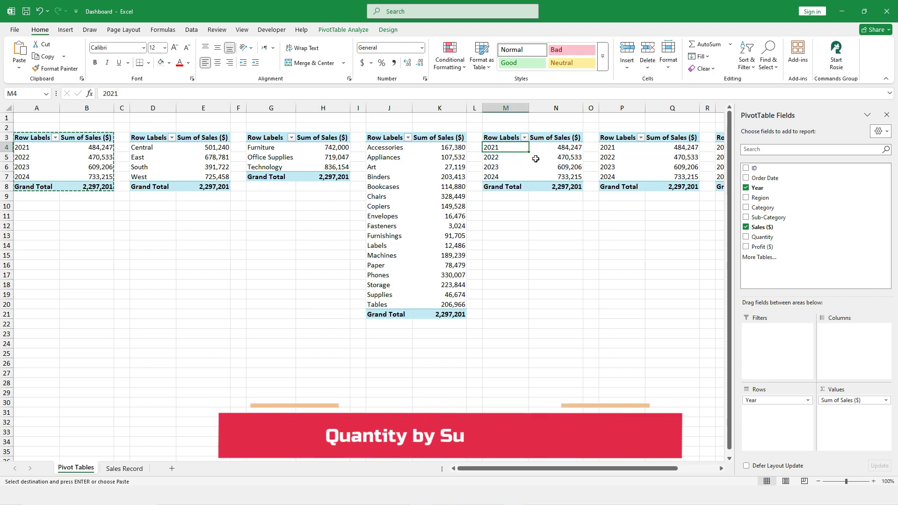
{"action": "left_click", "coordinate": [747, 218]}
{"action": "left_click", "coordinate": [747, 188]}
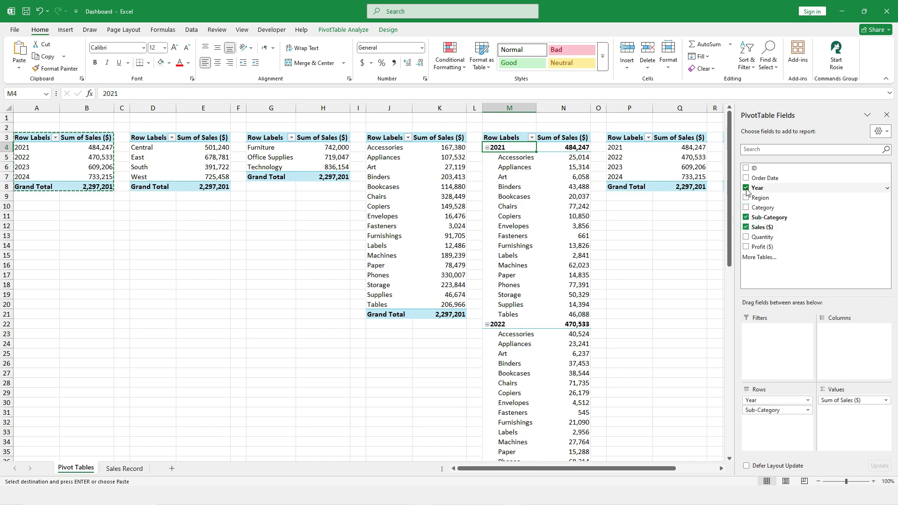
{"action": "left_click", "coordinate": [747, 237]}
{"action": "left_click", "coordinate": [746, 227]}
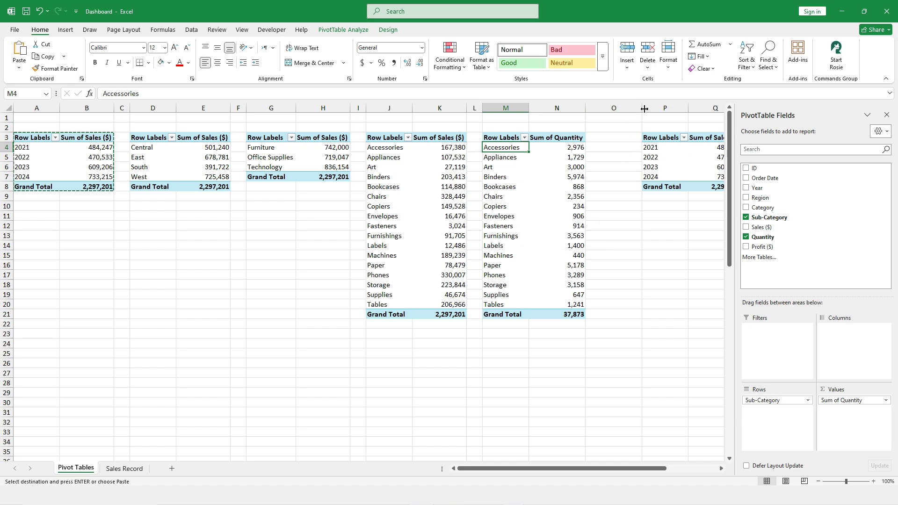
- Narrow column O and reduce the PivotTable at P3 to total sales by removing the Year field
{"action": "left_click_drag", "start_coordinate": [643, 108], "coordinate": [606, 111]}
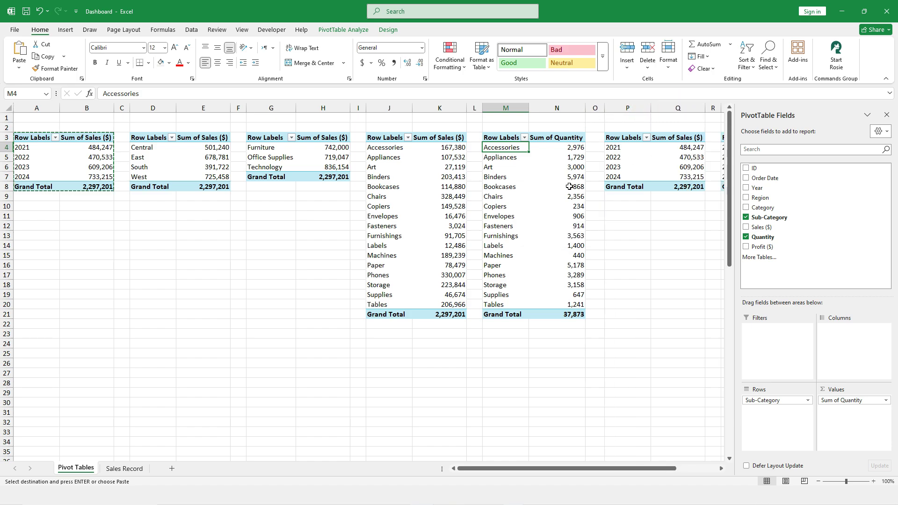
{"action": "left_click", "coordinate": [622, 150]}
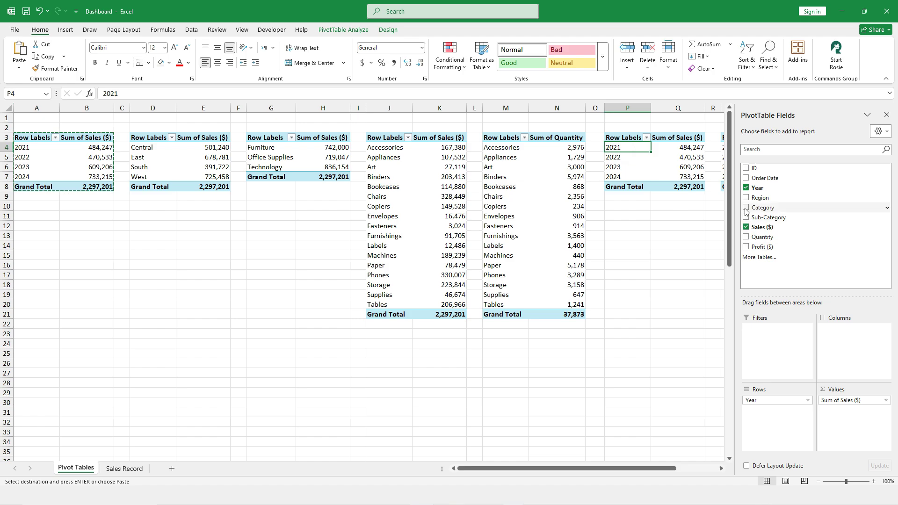
{"action": "left_click", "coordinate": [747, 187]}
{"action": "left_click", "coordinate": [746, 227]}
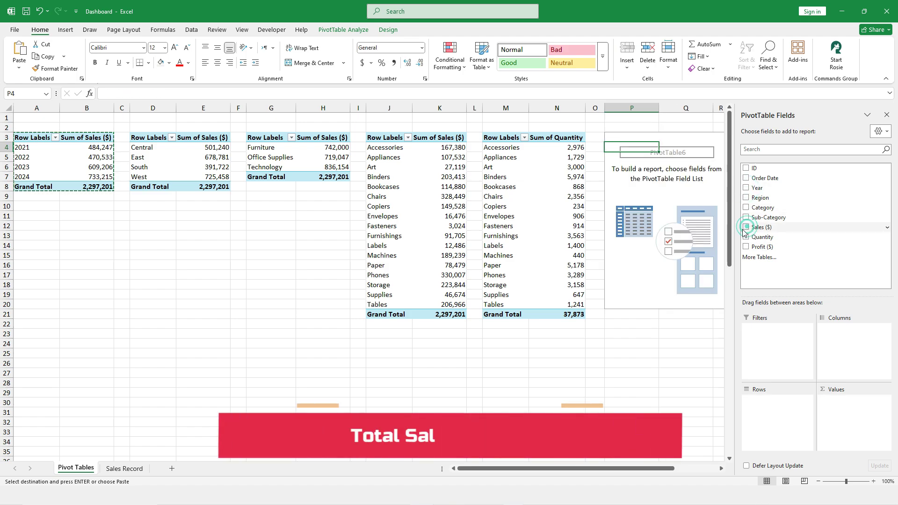
{"action": "left_click", "coordinate": [747, 227]}
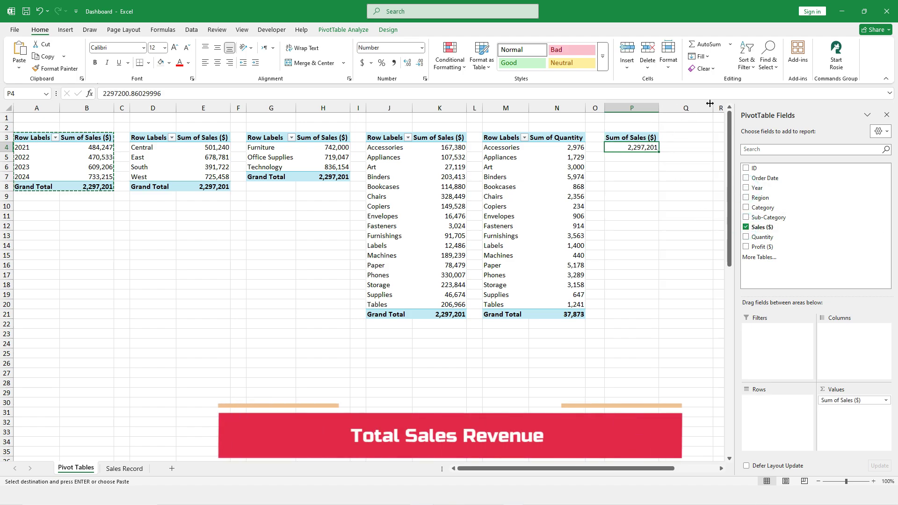
- Narrow column Q and change the PivotTable at S3 to total profit, removing Year and replacing Sales ($) with Profit ($)
{"action": "left_click_drag", "start_coordinate": [711, 104], "coordinate": [675, 104]}
{"action": "left_click", "coordinate": [709, 147]}
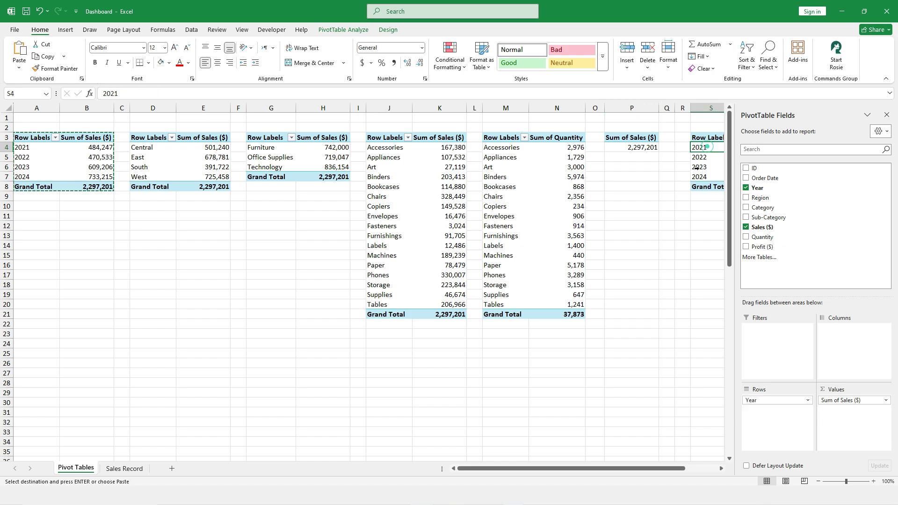
{"action": "left_click", "coordinate": [746, 188]}
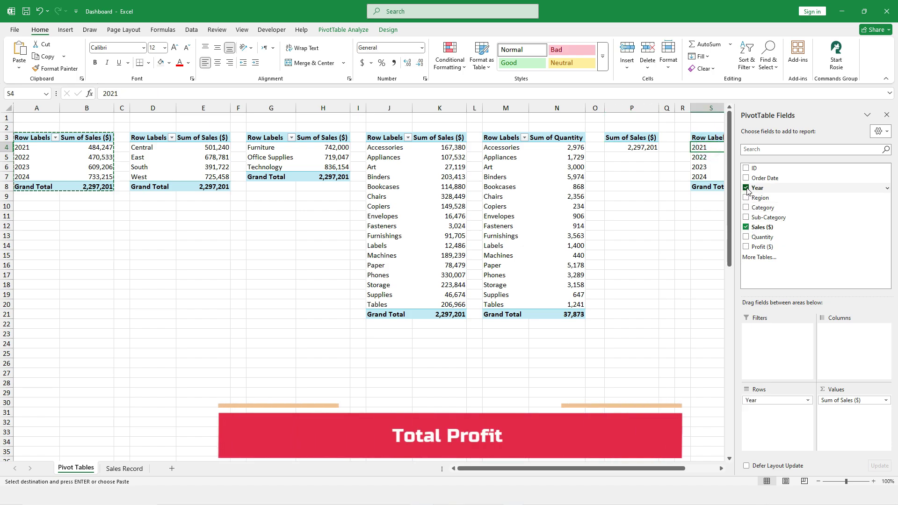
{"action": "left_click", "coordinate": [746, 227]}
{"action": "left_click", "coordinate": [746, 246]}
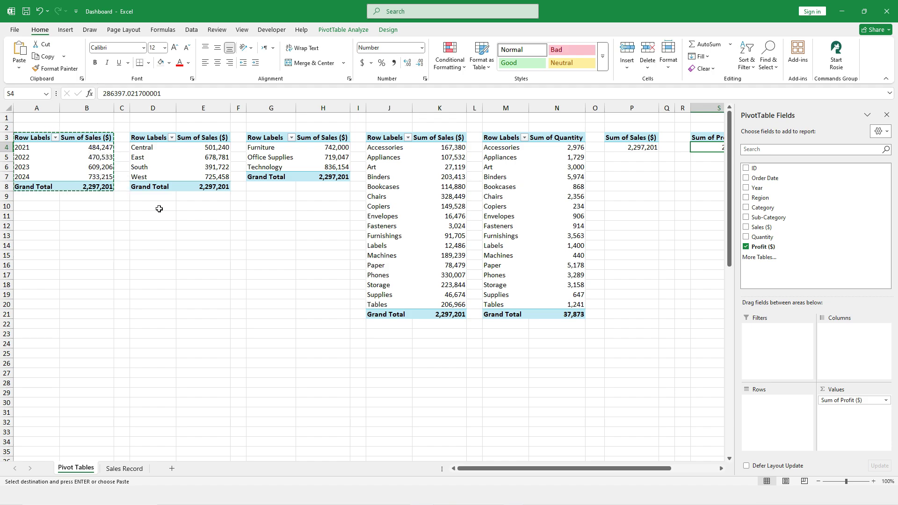
- Paste a copy of the sales-by-year PivotTable at A12 and replace its Sales ($) values with Profit ($)
{"action": "left_click", "coordinate": [262, 226]}
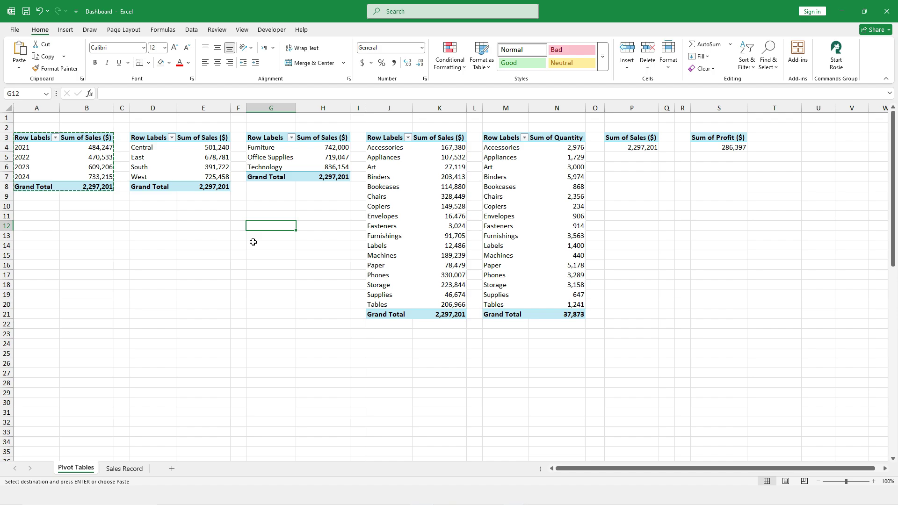
{"action": "left_click_drag", "start_coordinate": [23, 137], "coordinate": [84, 186]}
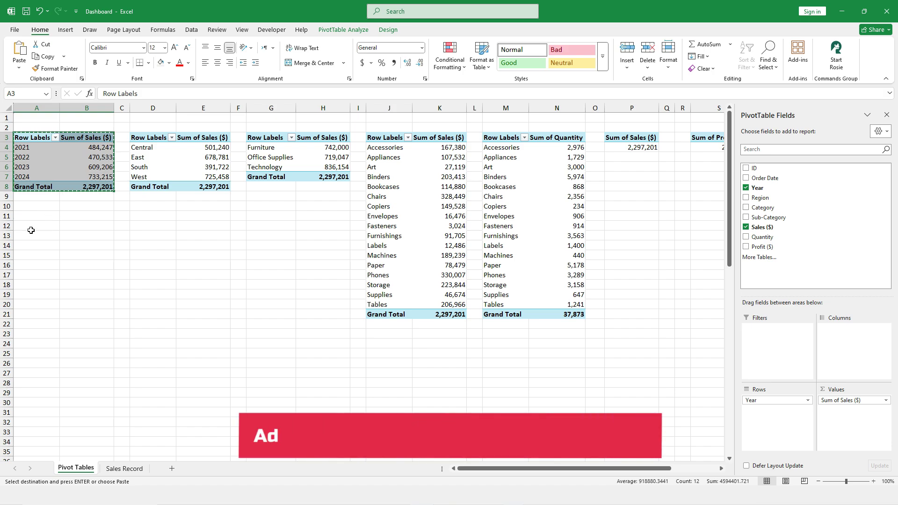
{"action": "left_click", "coordinate": [32, 227]}
{"action": "key", "text": "ctrl+v"}
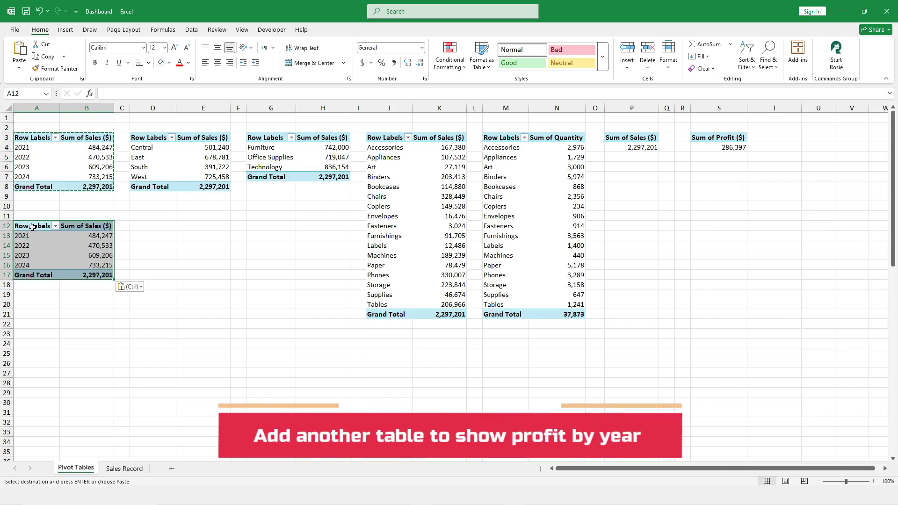
{"action": "left_click", "coordinate": [34, 241]}
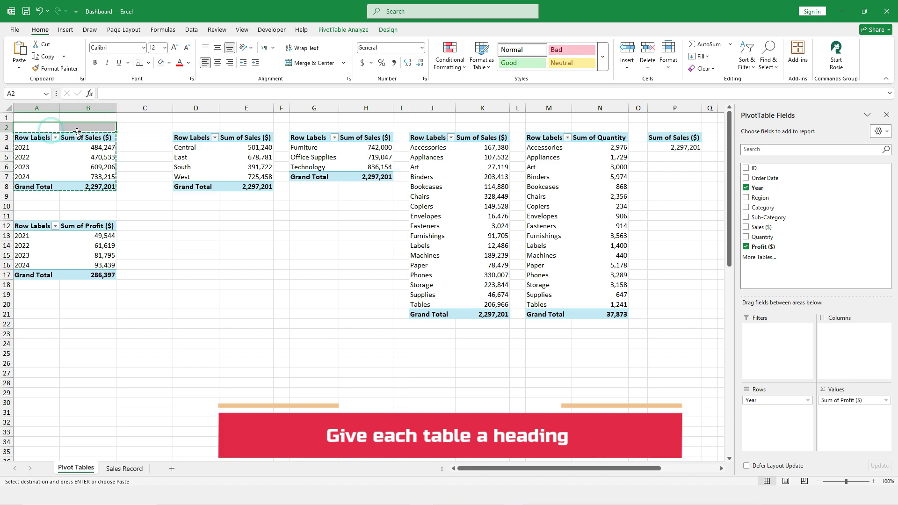
- Merge and centre A2:B2, enter the heading "Sales by Year" and format it in bold red
{"action": "left_click", "coordinate": [296, 66]}
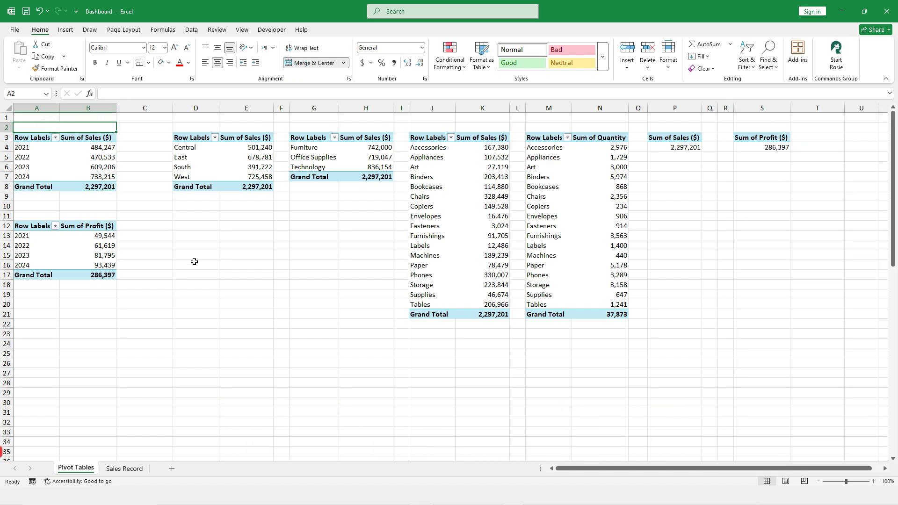
{"action": "type", "text": "Sales by Year"}
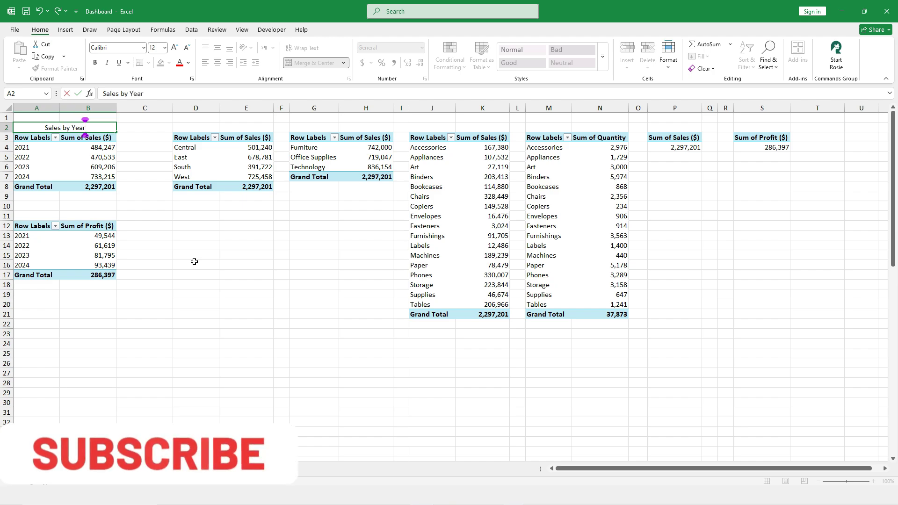
{"action": "key", "text": "Tab"}
{"action": "left_click", "coordinate": [88, 127]}
{"action": "left_click", "coordinate": [179, 63]}
{"action": "left_click", "coordinate": [95, 63]}
- Copy the A2 heading above the region, category and both sub-category PivotTables at D2, G2, J2 and M2
{"action": "key", "text": "ctrl+c"}
{"action": "left_click", "coordinate": [204, 127]}
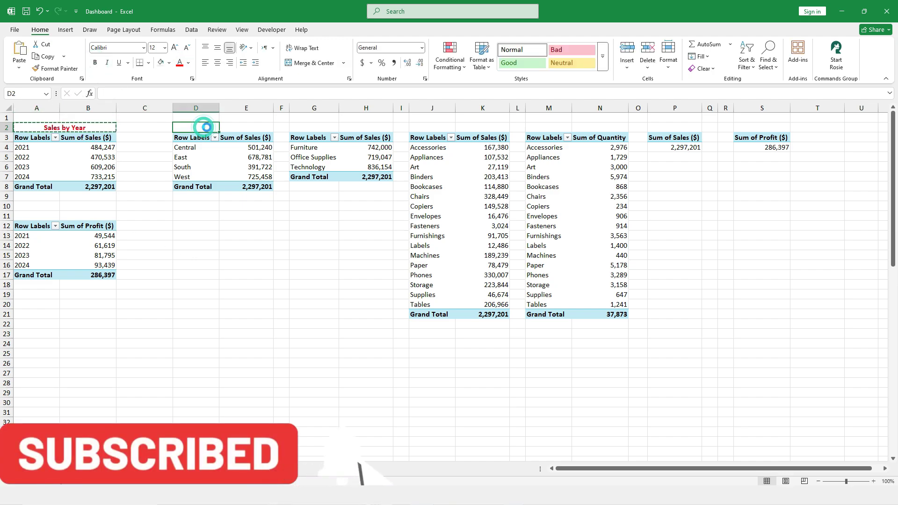
{"action": "key", "text": "ctrl+v"}
{"action": "left_click", "coordinate": [328, 127]}
{"action": "key", "text": "ctrl+v"}
{"action": "left_click", "coordinate": [412, 126]}
{"action": "key", "text": "ctrl+v"}
{"action": "left_click", "coordinate": [548, 126]}
{"action": "key", "text": "ctrl+v"}
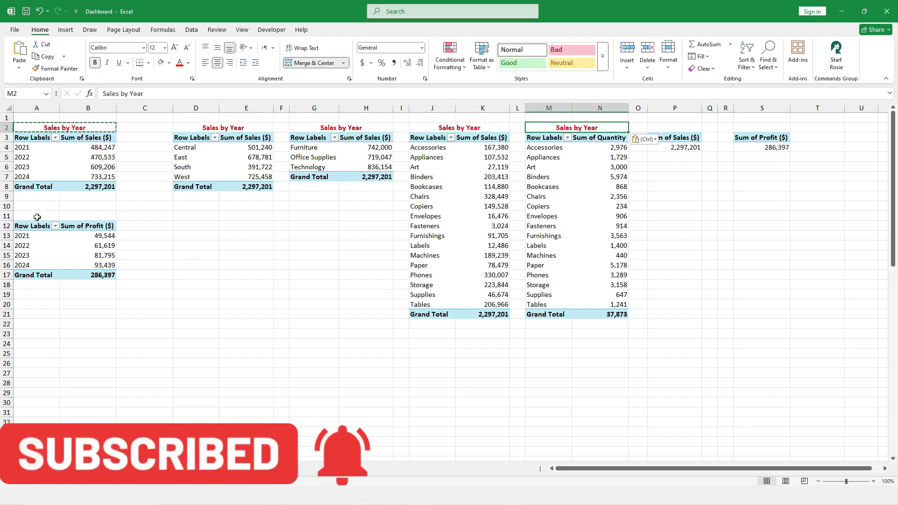
- Copy the heading to A11 above the profit PivotTable and change its text to "Profit by Year"
{"action": "left_click", "coordinate": [37, 217]}
{"action": "key", "text": "ctrl+v"}
{"action": "double_click", "coordinate": [50, 216]}
{"action": "type", "text": "Profit"}
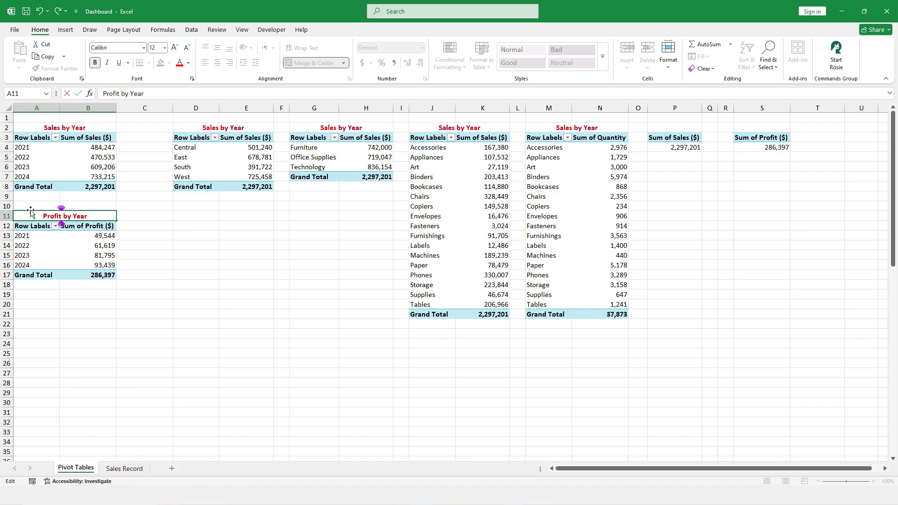
{"action": "key", "text": "Tab"}
- Change the heading at D2 to "Sales by Region"
{"action": "left_click", "coordinate": [204, 127]}
{"action": "key", "text": "F2"}
{"action": "key", "text": "BackSpace"}
{"action": "key", "text": "BackSpace"}
{"action": "key", "text": "BackSpace"}
{"action": "type", "text": "Regi"}
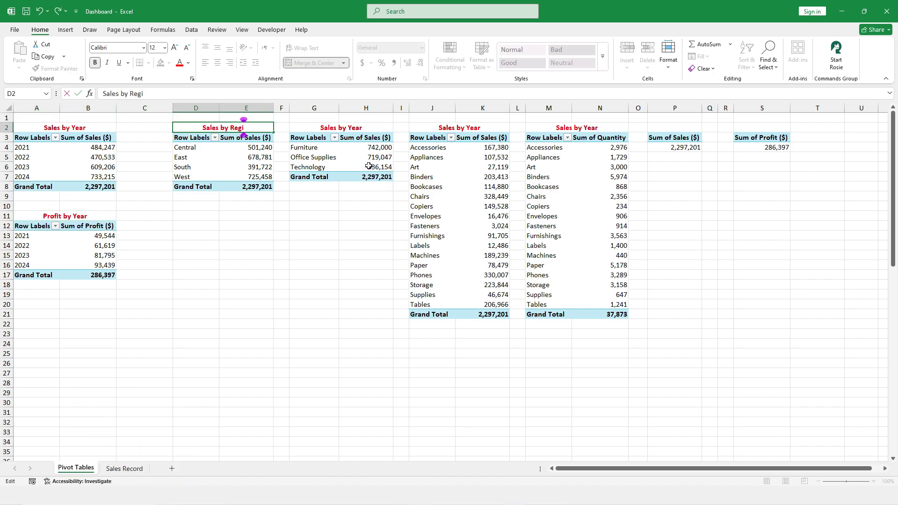
{"action": "type", "text": "on"}
{"action": "key", "text": "Tab"}
- Change the heading at G2 to "Sales by Category"
{"action": "key", "text": "Tab"}
{"action": "key", "text": "Tab"}
{"action": "key", "text": "F2"}
{"action": "key", "text": "BackSpace"}
{"action": "key", "text": "BackSpace"}
{"action": "key", "text": "BackSpace"}
{"action": "type", "text": "Categor"}
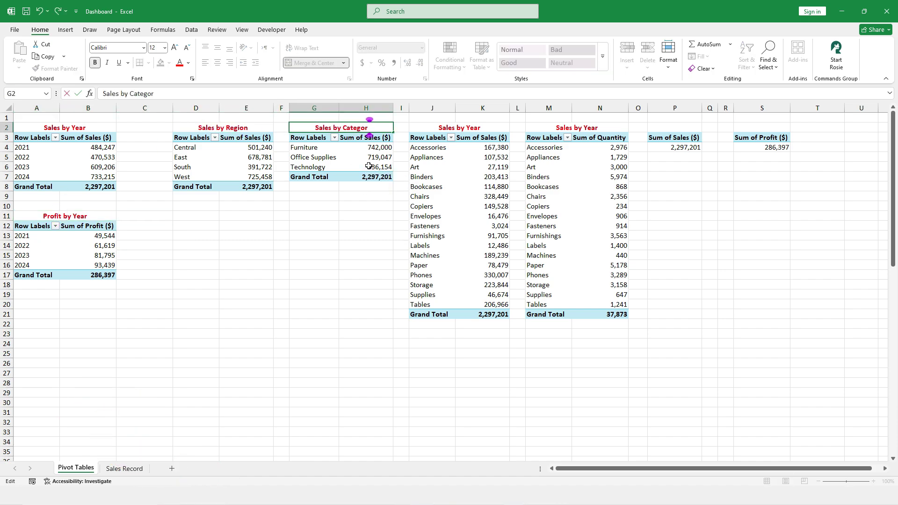
{"action": "type", "text": "y"}
{"action": "key", "text": "Tab"}
- Change the heading at J2 to "Sales by Sub-Category"
{"action": "key", "text": "Tab"}
{"action": "key", "text": "Tab"}
{"action": "key", "text": "F2"}
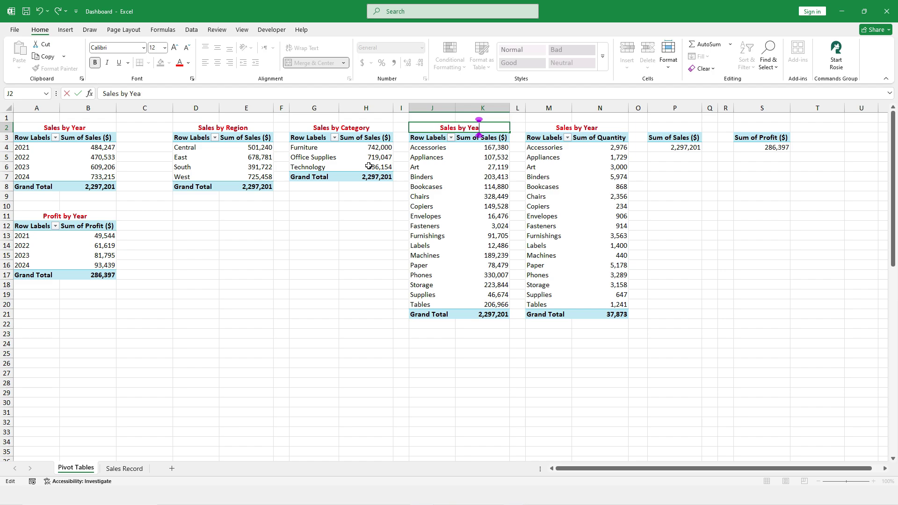
{"action": "type", "text": "Sub-Category"}
{"action": "key", "text": "Tab"}
- Change the heading at M2 above the quantity PivotTable to "Sales Qty by Sub-Category"
{"action": "key", "text": "Tab"}
{"action": "key", "text": "Tab"}
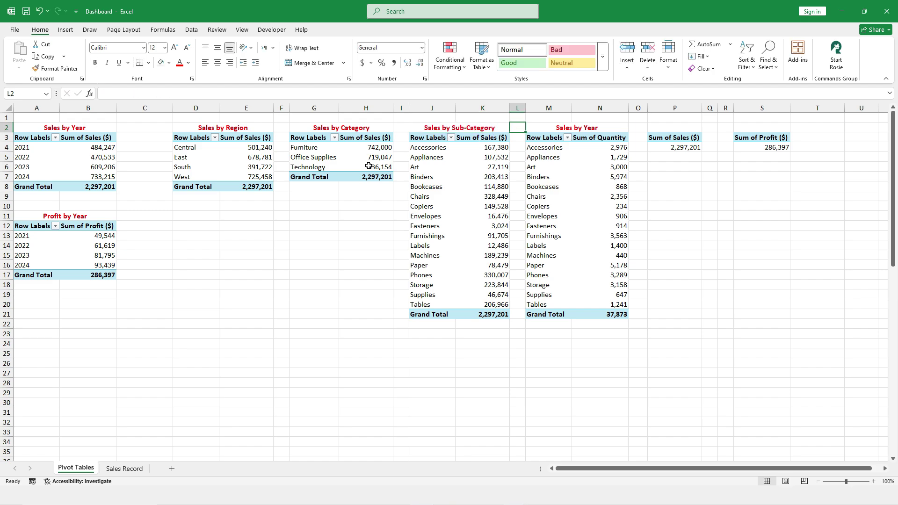
{"action": "key", "text": "F2"}
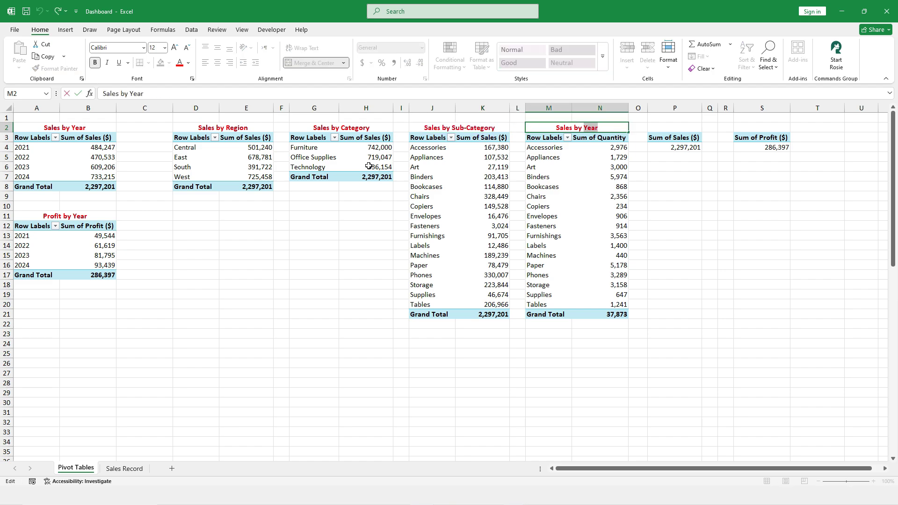
{"action": "type", "text": "Sub-Category"}
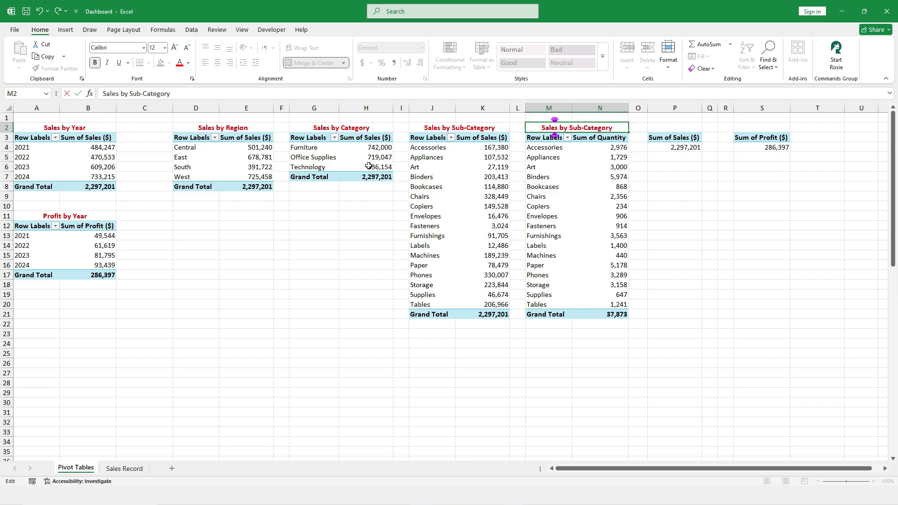
{"action": "type", "text": "Qty"}
{"action": "key", "text": "Tab"}
- Enter the heading "Revenue" in P2 and "Profit" in S2
{"action": "key", "text": "Tab"}
{"action": "key", "text": "Tab"}
{"action": "type", "text": "Re"}
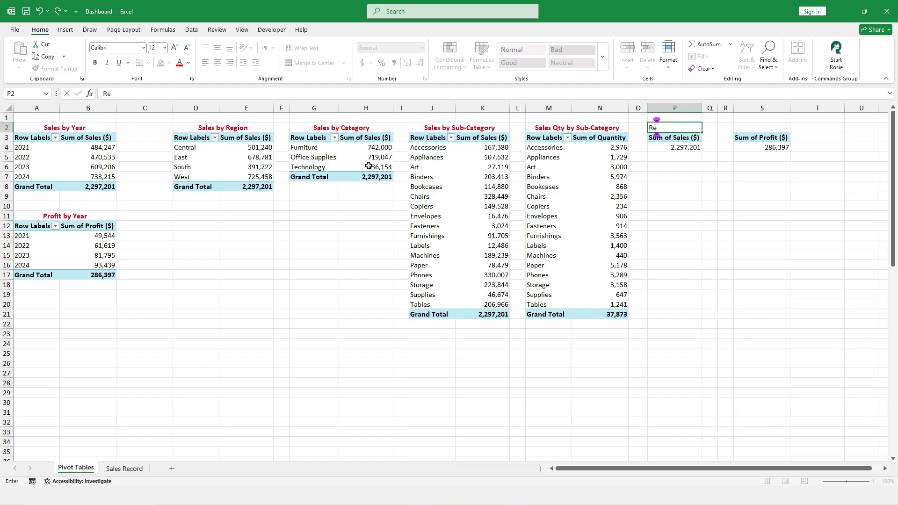
{"action": "type", "text": "venue"}
{"action": "key", "text": "Tab"}
{"action": "key", "text": "Tab"}
{"action": "key", "text": "Tab"}
{"action": "type", "text": "Profit"}
{"action": "key", "text": "Tab"}
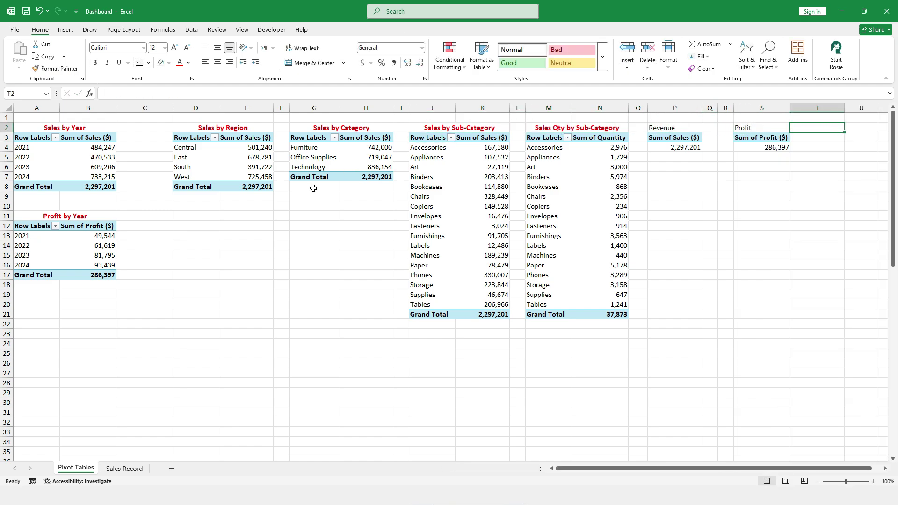
- Format the Revenue and Profit headings in P2 and S2 as bold, red and centred
{"action": "left_click", "coordinate": [688, 128]}
{"action": "left_click", "coordinate": [753, 129], "text": "ctrl"}
{"action": "left_click", "coordinate": [95, 62]}
{"action": "left_click", "coordinate": [179, 63]}
{"action": "left_click", "coordinate": [218, 63]}
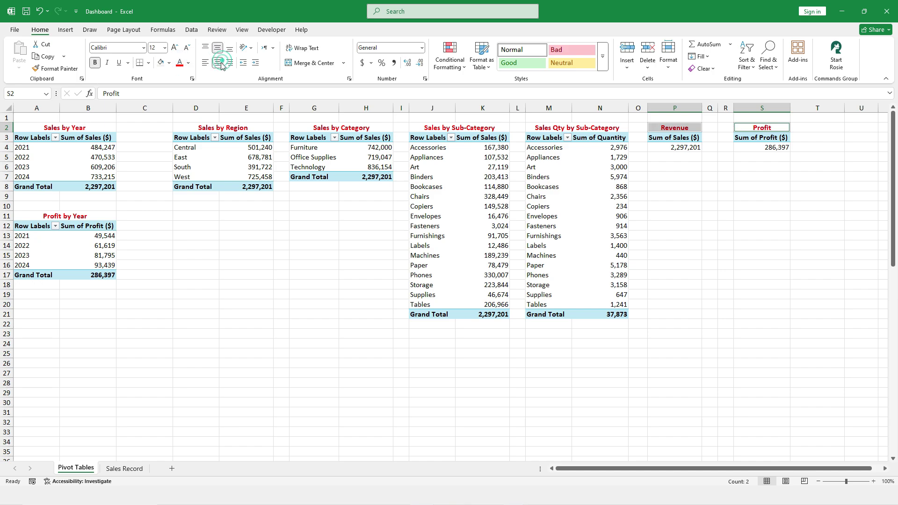
{"action": "left_click", "coordinate": [754, 205]}
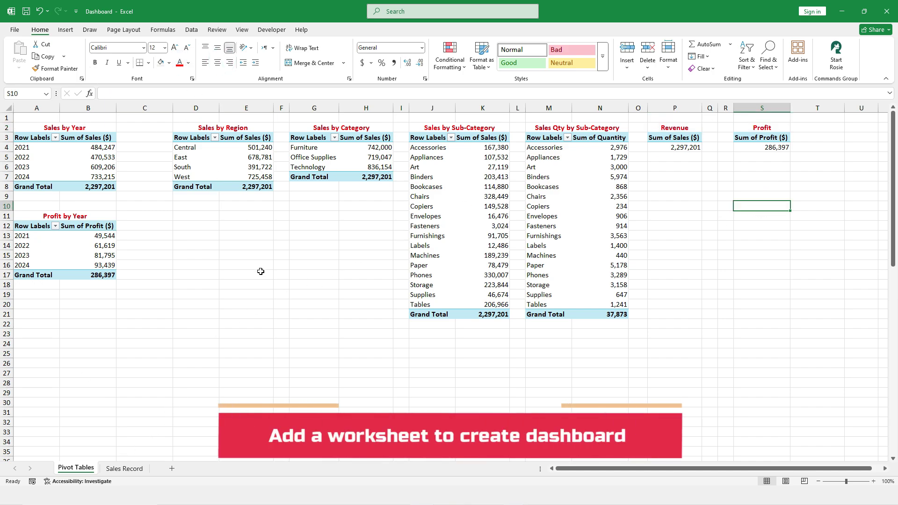
- Add a new worksheet, place it before the Pivot Tables sheet and rename it "Dashboard"
{"action": "left_click", "coordinate": [172, 468]}
{"action": "left_click_drag", "start_coordinate": [62, 471], "coordinate": [55, 472]}
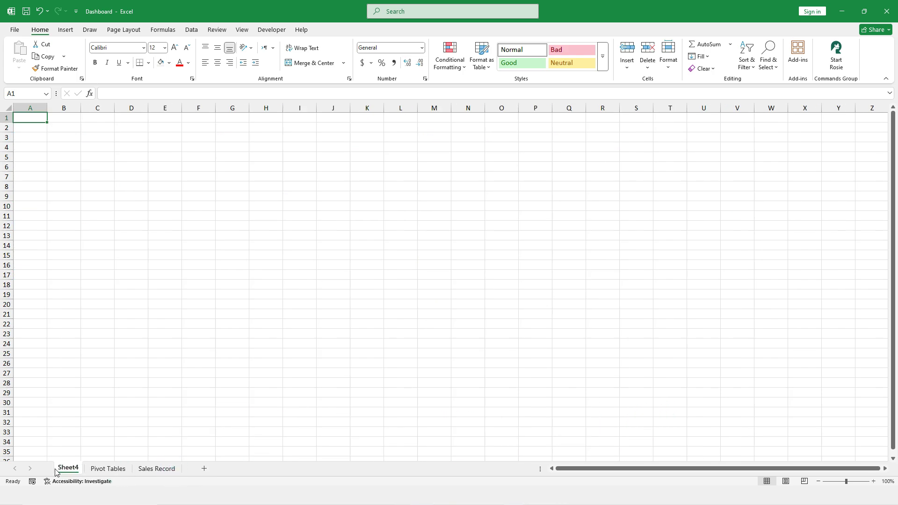
{"action": "double_click", "coordinate": [66, 469]}
{"action": "type", "text": "Dashboard"}
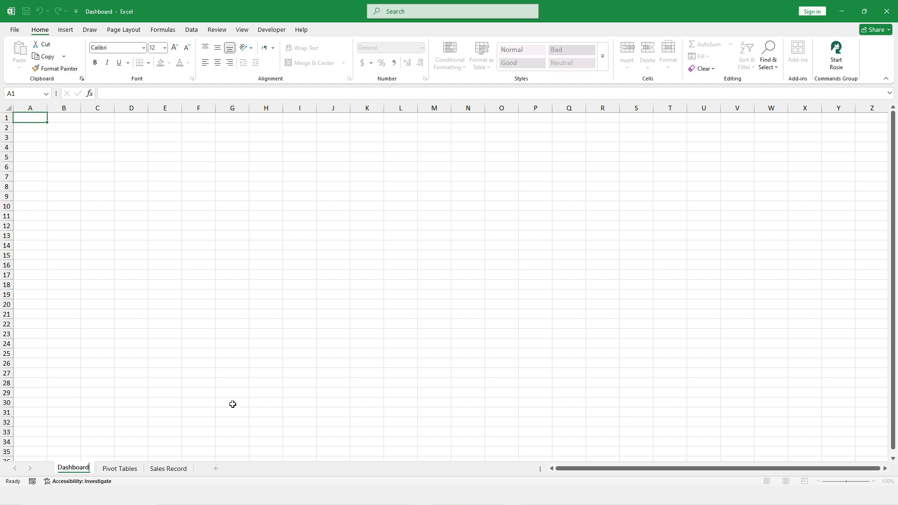
{"action": "key", "text": "Return"}
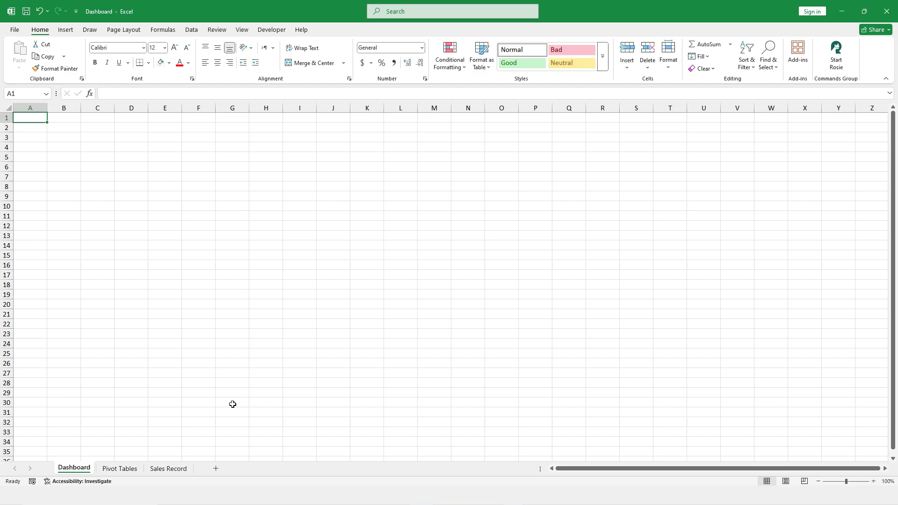
- Widen column A and draw a rounded rectangle banner about 15.4" wide and 0.87" high across rows 2 to 5, columns B to V
{"action": "left_click_drag", "start_coordinate": [47, 108], "coordinate": [124, 108]}
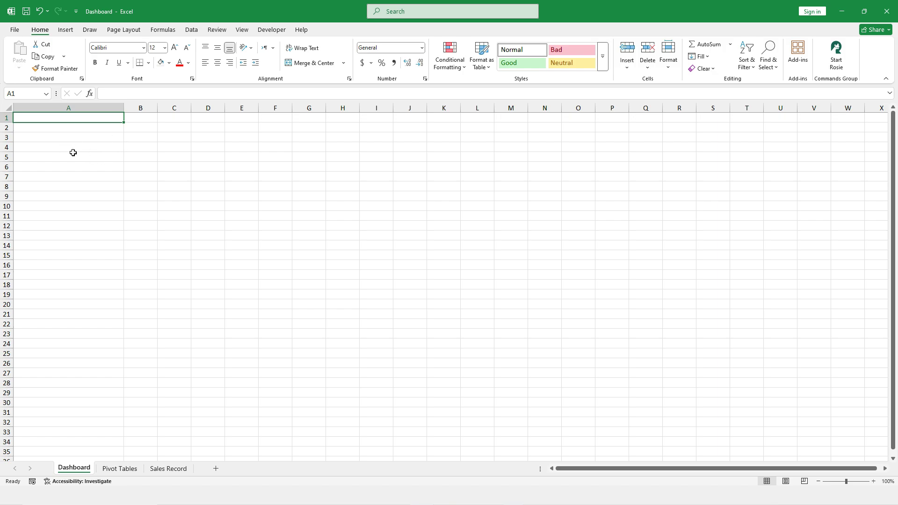
{"action": "left_click", "coordinate": [66, 30]}
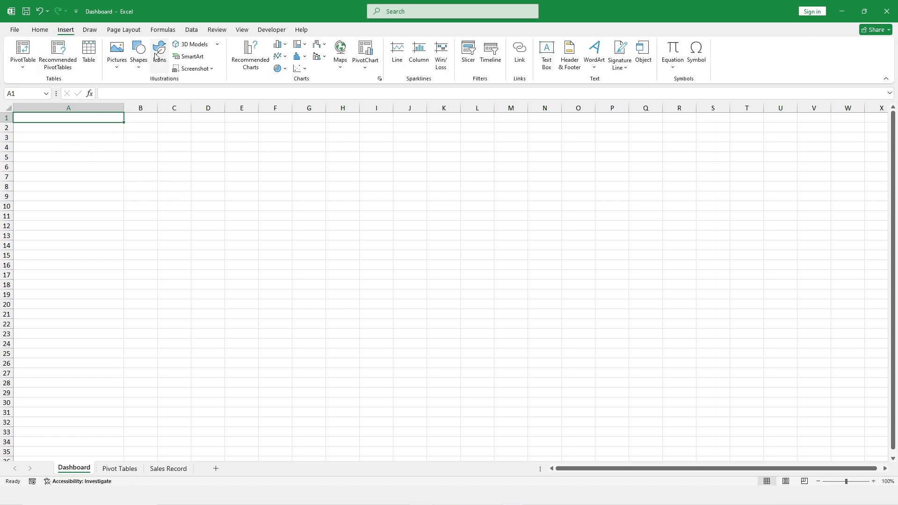
{"action": "left_click", "coordinate": [139, 58]}
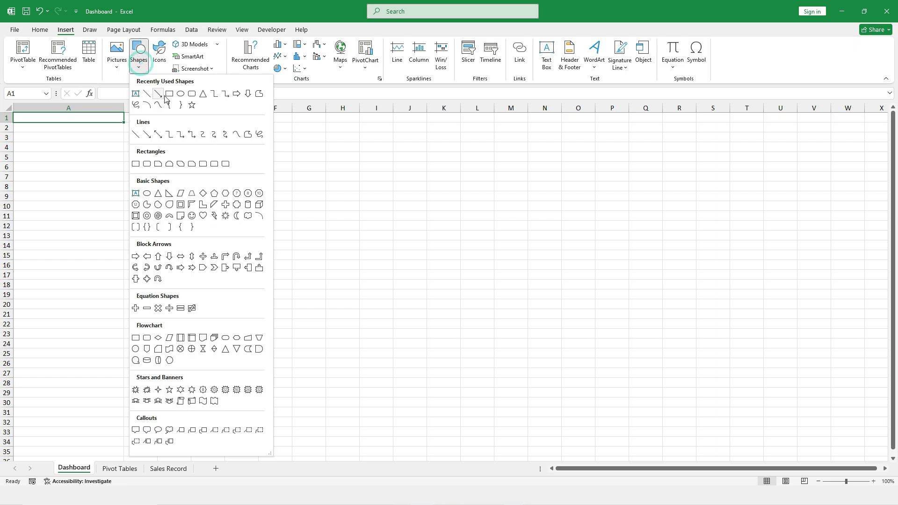
{"action": "left_click", "coordinate": [187, 96]}
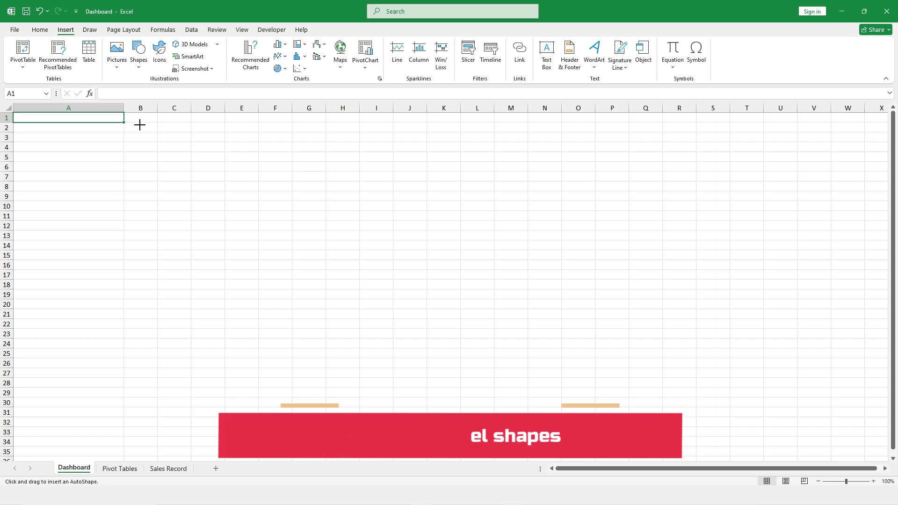
{"action": "left_click_drag", "start_coordinate": [140, 125], "coordinate": [832, 161]}
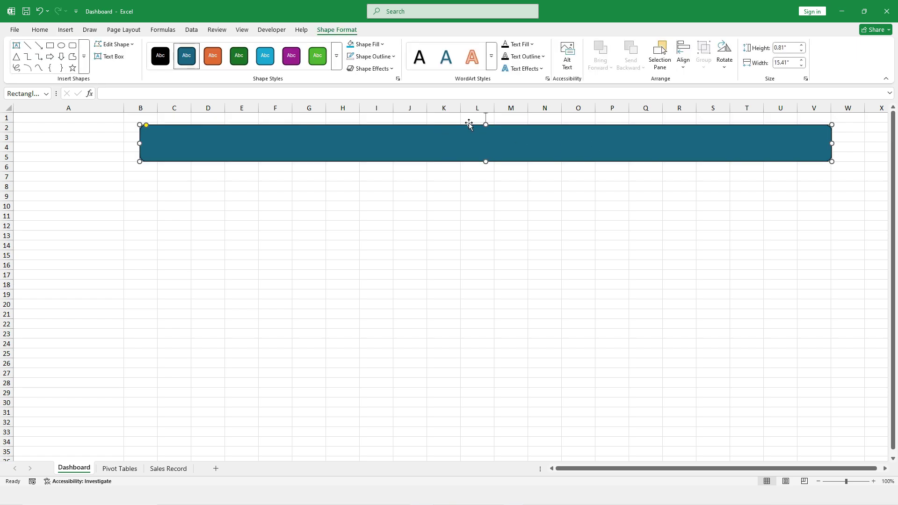
{"action": "left_click_drag", "start_coordinate": [486, 124], "coordinate": [486, 122]}
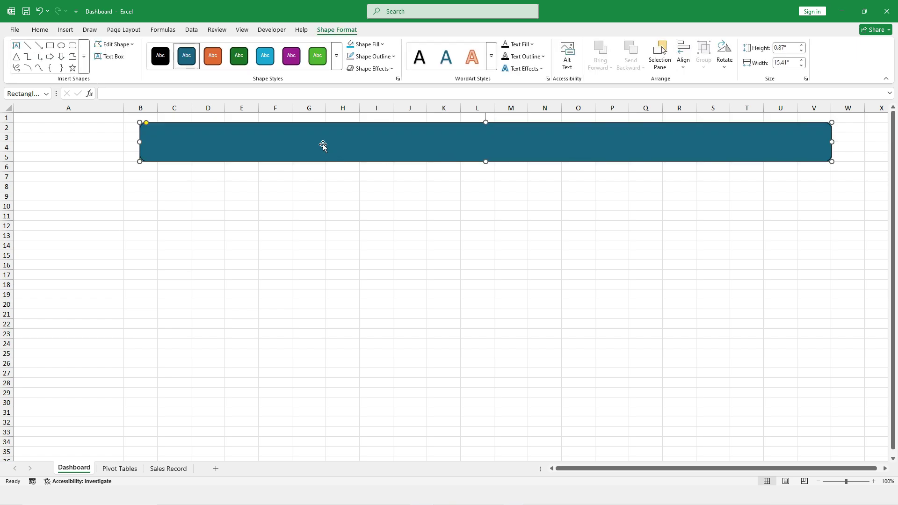
- Remove the outline from the banner shape and slightly reduce the rounding of its corners
{"action": "left_click", "coordinate": [372, 56]}
{"action": "left_click", "coordinate": [377, 231]}
{"action": "left_click_drag", "start_coordinate": [142, 124], "coordinate": [143, 122]}
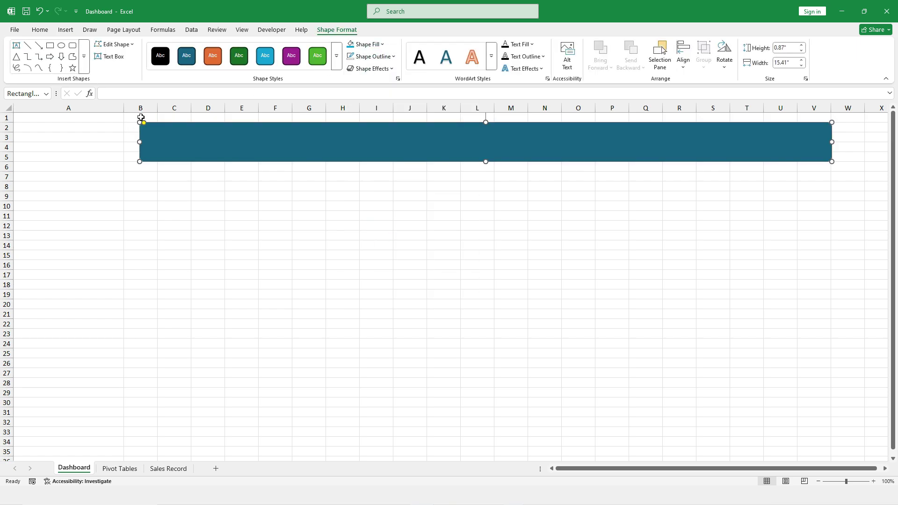
{"action": "left_click", "coordinate": [387, 55]}
{"action": "left_click", "coordinate": [563, 138]}
- Fill the banner with standard dark blue and apply the first outer shadow preset
{"action": "left_click", "coordinate": [370, 44]}
{"action": "left_click", "coordinate": [459, 202]}
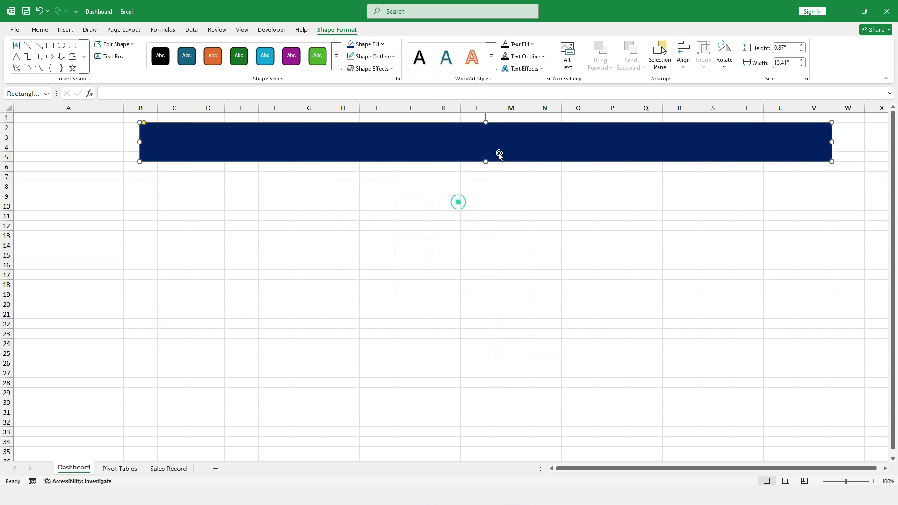
{"action": "left_click", "coordinate": [378, 69]}
{"action": "mouse_move", "coordinate": [395, 106]}
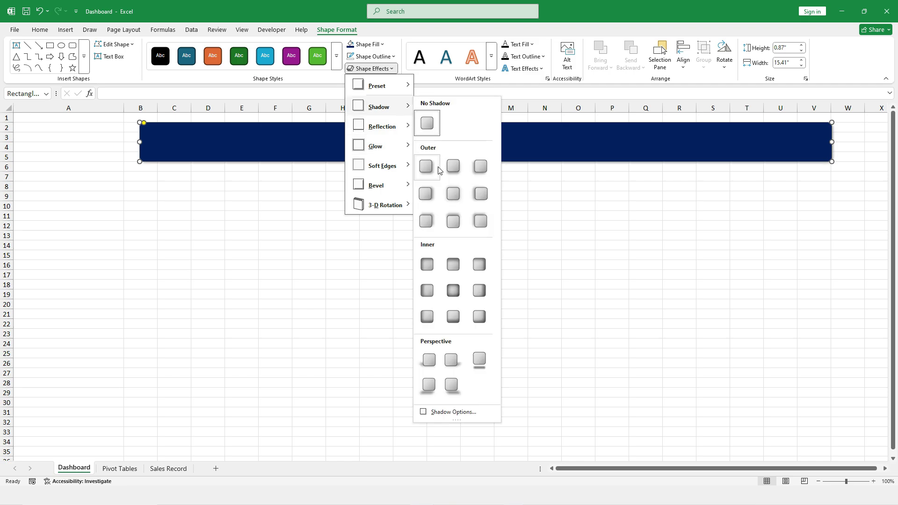
{"action": "left_click", "coordinate": [429, 166]}
- Duplicate the banner below itself, shorten the copy to a card across rows 8 to 11, and make three such cards in a row
{"action": "left_click_drag", "start_coordinate": [219, 152], "coordinate": [262, 205]}
{"action": "left_click_drag", "start_coordinate": [834, 195], "coordinate": [266, 212]}
{"action": "key", "text": "ctrl+v"}
{"action": "left_click_drag", "start_coordinate": [289, 222], "coordinate": [360, 200]}
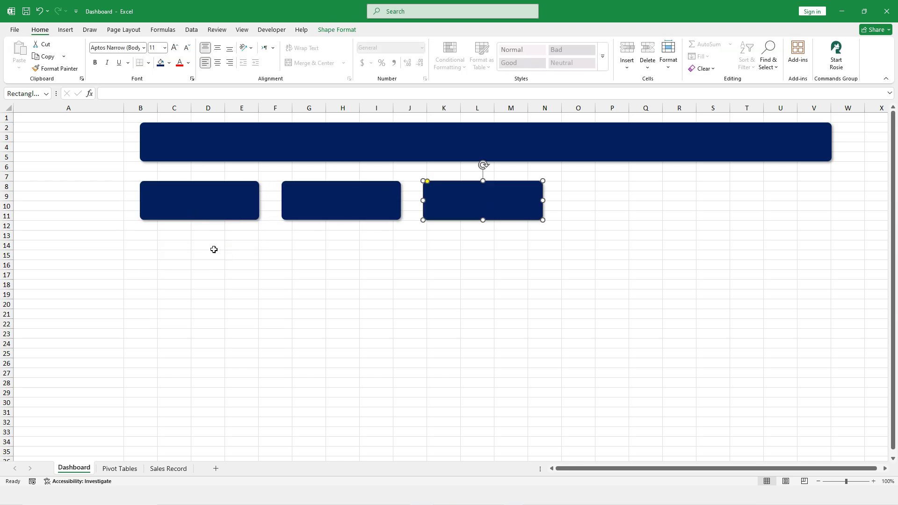
- Copy a card into two larger panels across rows 14 to 23 and a taller panel over columns Q to V, rows 8 to 23
{"action": "left_click_drag", "start_coordinate": [204, 212], "coordinate": [196, 265]}
{"action": "left_click_drag", "start_coordinate": [259, 260], "coordinate": [329, 261]}
{"action": "left_click_drag", "start_coordinate": [235, 280], "coordinate": [231, 338]}
{"action": "left_click_drag", "start_coordinate": [236, 279], "coordinate": [724, 215]}
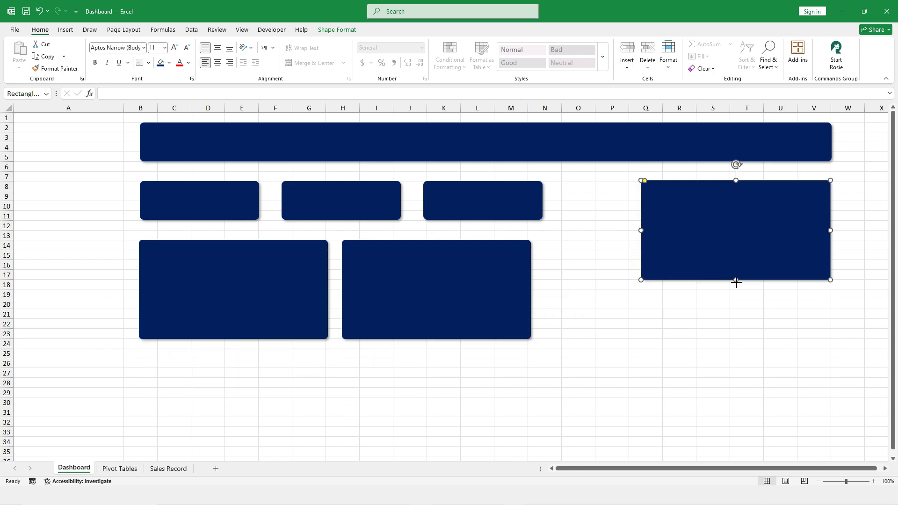
{"action": "left_click_drag", "start_coordinate": [736, 283], "coordinate": [736, 340]}
- Shift the second and third cards closer together so the row ends level with the second chart panel
{"action": "left_click", "coordinate": [475, 210]}
{"action": "left_click", "coordinate": [435, 281]}
{"action": "left_click_drag", "start_coordinate": [317, 199], "coordinate": [312, 199]}
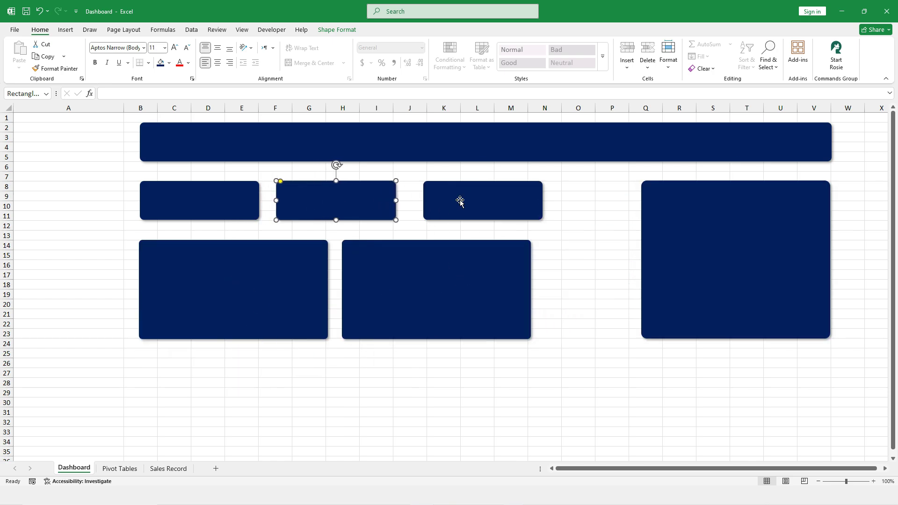
{"action": "left_click_drag", "start_coordinate": [460, 201], "coordinate": [448, 203]}
- Distribute the three small cards in rows 8 to 11 evenly in the horizontal direction
{"action": "left_click", "coordinate": [311, 203]}
{"action": "left_click", "coordinate": [470, 202], "text": "shift"}
{"action": "left_click", "coordinate": [200, 201], "text": "shift"}
{"action": "left_click", "coordinate": [337, 29]}
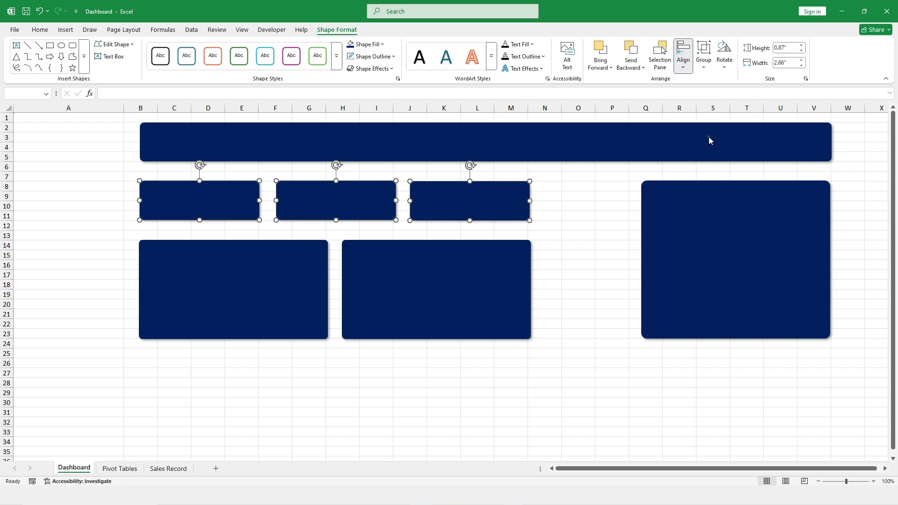
{"action": "left_click", "coordinate": [684, 56]}
{"action": "left_click", "coordinate": [697, 161]}
- Copy the third card into columns N to P and resize it into a narrow panel spanning rows 8 to 23
{"action": "left_click", "coordinate": [578, 226]}
{"action": "left_click_drag", "start_coordinate": [477, 195], "coordinate": [635, 201]}
{"action": "left_click_drag", "start_coordinate": [585, 221], "coordinate": [582, 341]}
{"action": "left_click_drag", "start_coordinate": [547, 182], "coordinate": [540, 182]}
- Copy a chart panel to rows 24 to 34 and resize it into two wide side-by-side panels spanning columns B to V
{"action": "left_click", "coordinate": [235, 298]}
{"action": "left_click_drag", "start_coordinate": [234, 298], "coordinate": [226, 403]}
{"action": "left_click_drag", "start_coordinate": [328, 394], "coordinate": [496, 395]}
{"action": "left_click_drag", "start_coordinate": [362, 352], "coordinate": [723, 351]}
{"action": "left_click_drag", "start_coordinate": [858, 394], "coordinate": [833, 394]}
- Select all the cards and panels below the banner and fill them with white
{"action": "left_click", "coordinate": [402, 374], "text": "ctrl"}
{"action": "left_click", "coordinate": [675, 302], "text": "ctrl"}
{"action": "left_click", "coordinate": [585, 300], "text": "ctrl"}
{"action": "left_click", "coordinate": [435, 290], "text": "ctrl"}
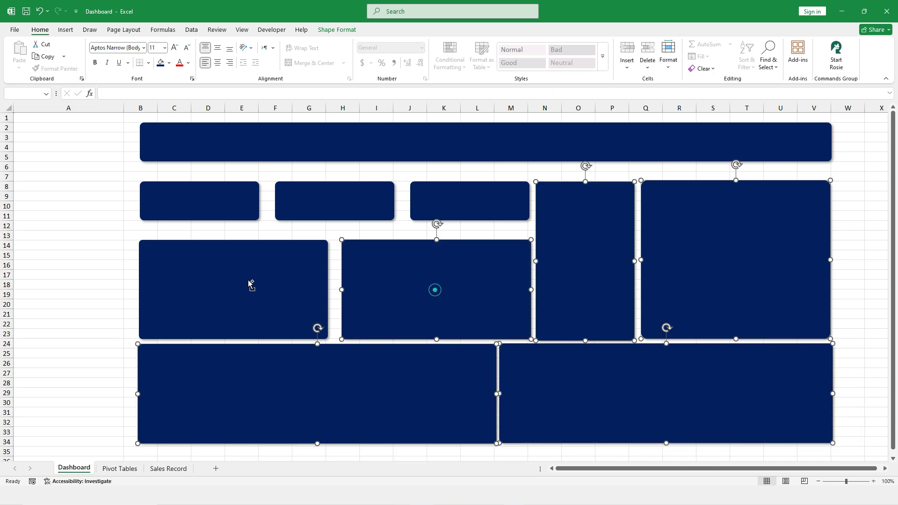
{"action": "left_click", "coordinate": [251, 284], "text": "ctrl"}
{"action": "left_click", "coordinate": [216, 196], "text": "ctrl"}
{"action": "left_click", "coordinate": [281, 201], "text": "ctrl"}
{"action": "left_click", "coordinate": [509, 203], "text": "ctrl"}
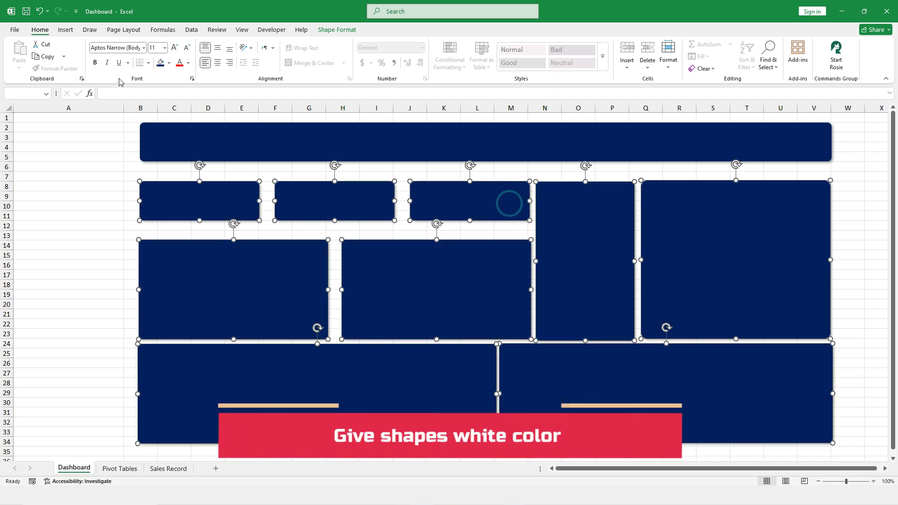
{"action": "left_click", "coordinate": [170, 63]}
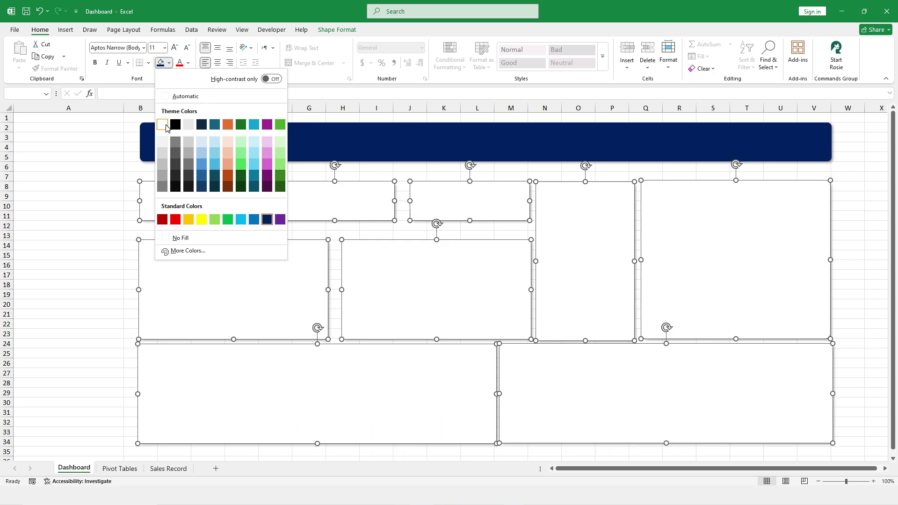
{"action": "left_click", "coordinate": [165, 126]}
- Fill the background of the whole Dashboard sheet with the lightest grey
{"action": "left_click", "coordinate": [11, 110]}
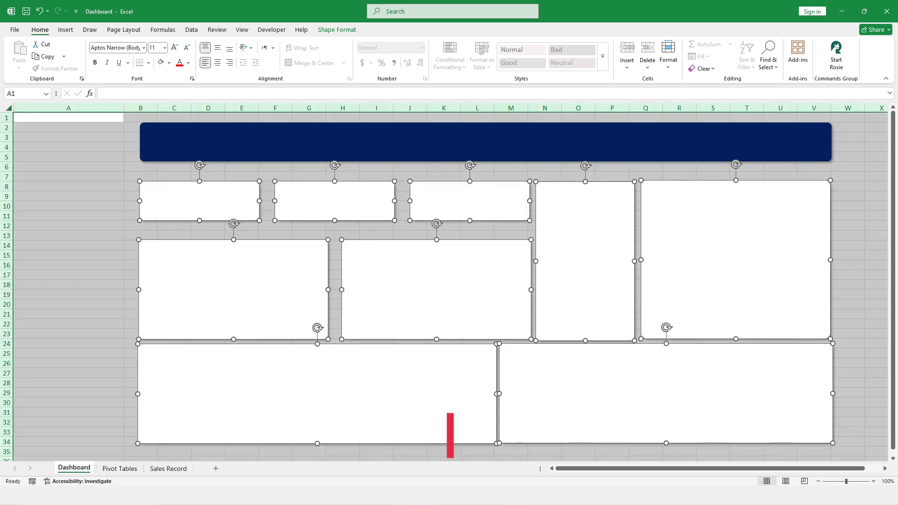
{"action": "left_click", "coordinate": [169, 63]}
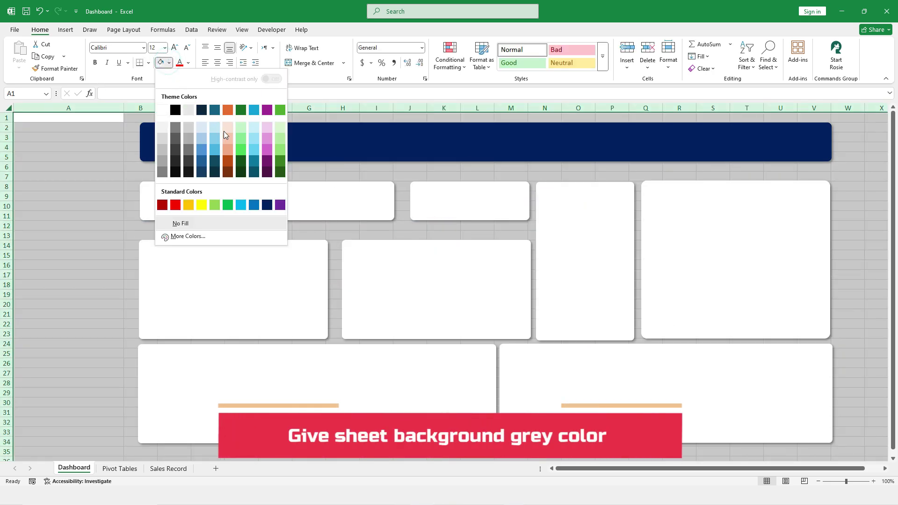
{"action": "left_click", "coordinate": [257, 127]}
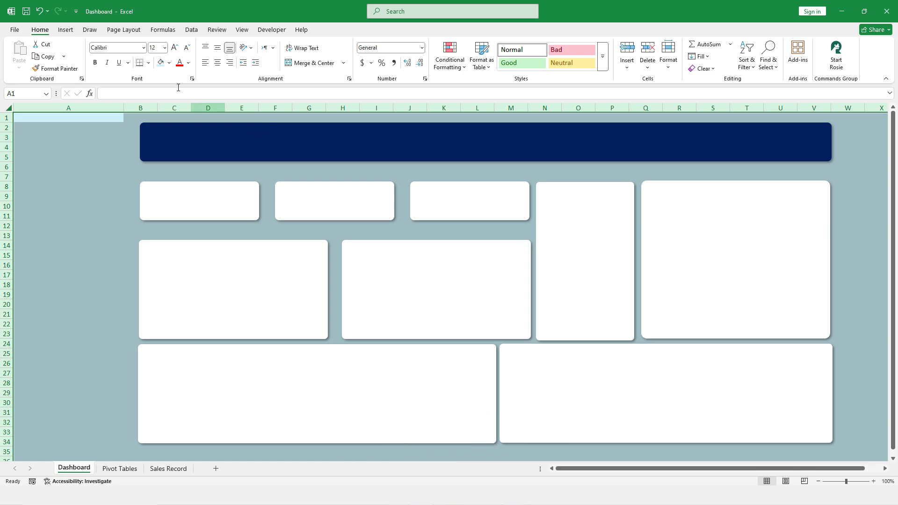
{"action": "left_click", "coordinate": [170, 64]}
{"action": "left_click", "coordinate": [161, 126]}
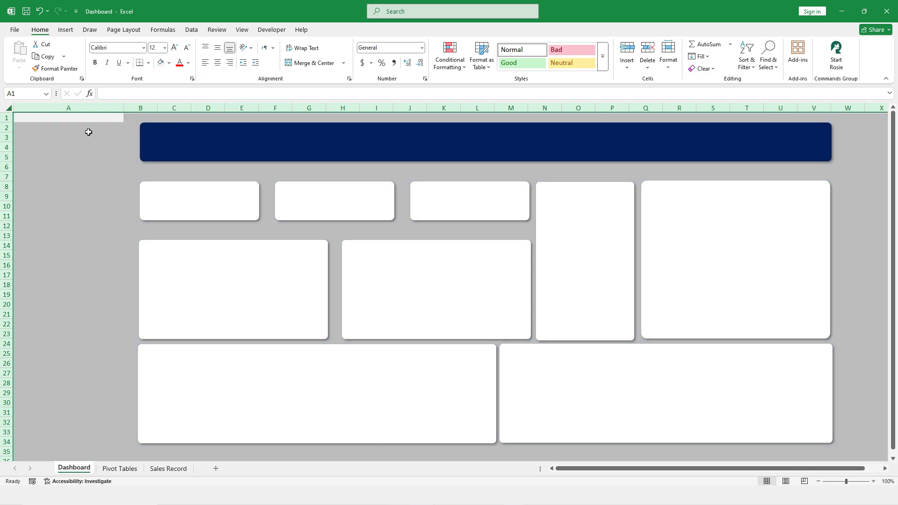
{"action": "left_click", "coordinate": [91, 196]}
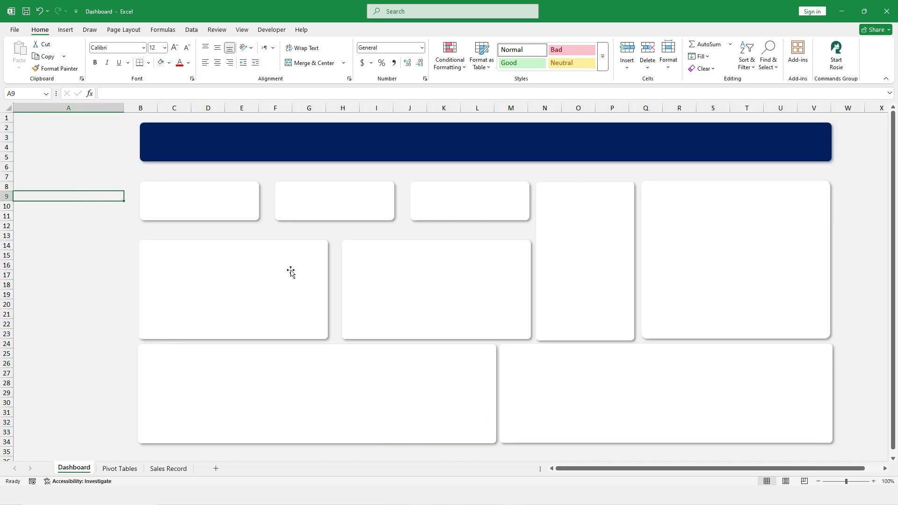
- Copy the banner over column A, reshape it into a vertical sidebar spanning rows 2 to 34 and reduce its corner rounding
{"action": "left_click", "coordinate": [223, 136]}
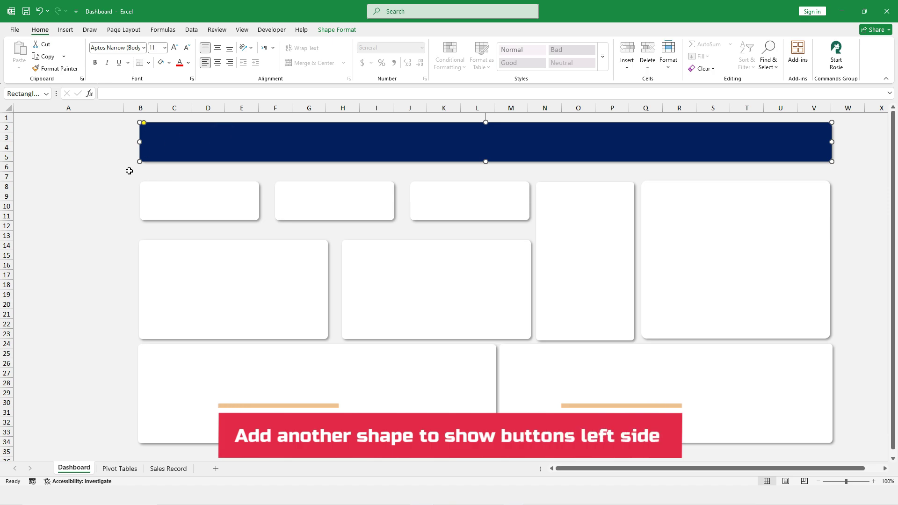
{"action": "left_click_drag", "start_coordinate": [261, 150], "coordinate": [131, 145]}
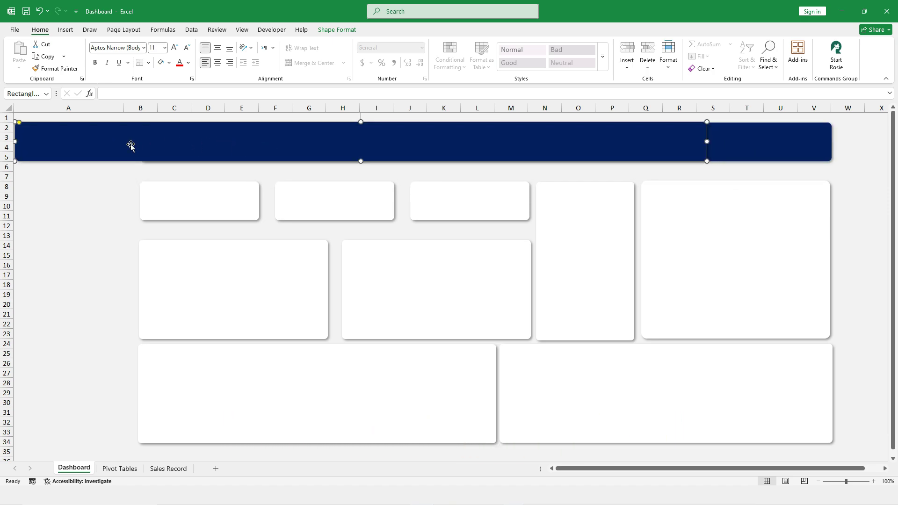
{"action": "right_click", "coordinate": [131, 144]}
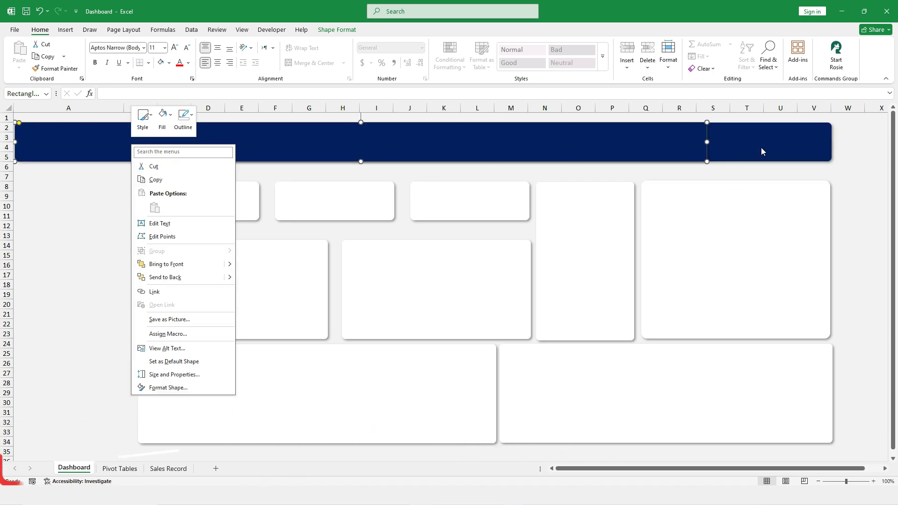
{"action": "left_click", "coordinate": [709, 143]}
{"action": "left_click_drag", "start_coordinate": [709, 143], "coordinate": [131, 161]}
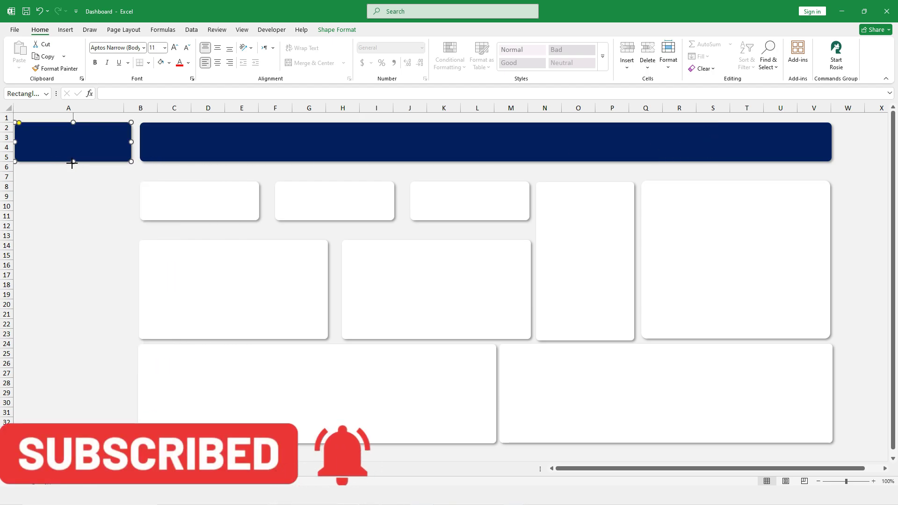
{"action": "left_click_drag", "start_coordinate": [71, 163], "coordinate": [72, 447]}
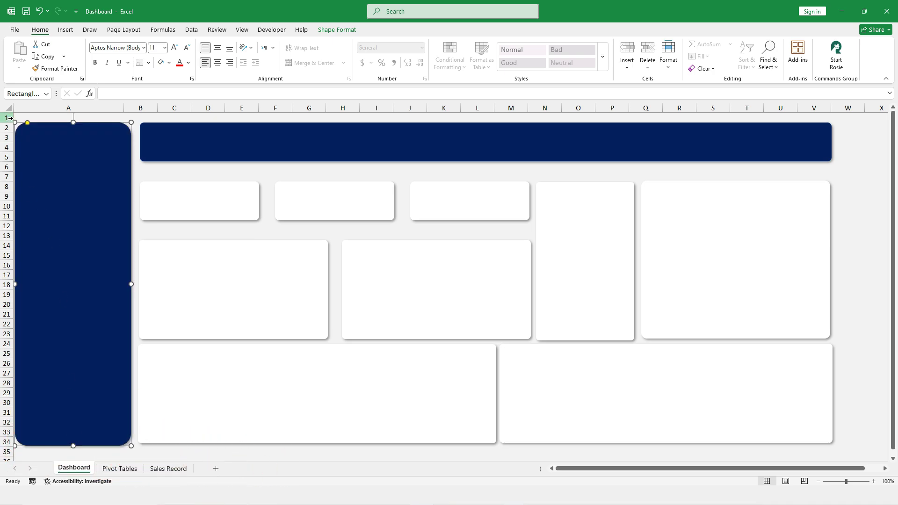
{"action": "left_click_drag", "start_coordinate": [27, 124], "coordinate": [20, 124]}
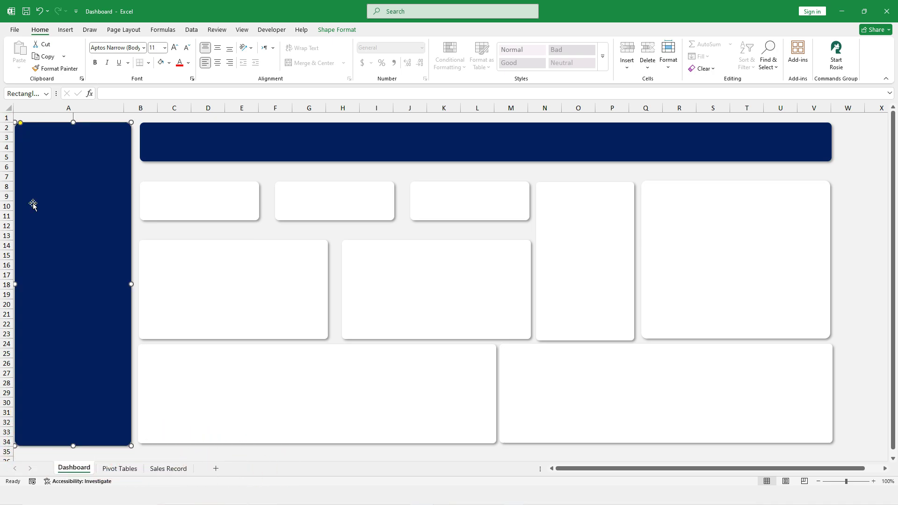
{"action": "left_click_drag", "start_coordinate": [73, 446], "coordinate": [74, 444]}
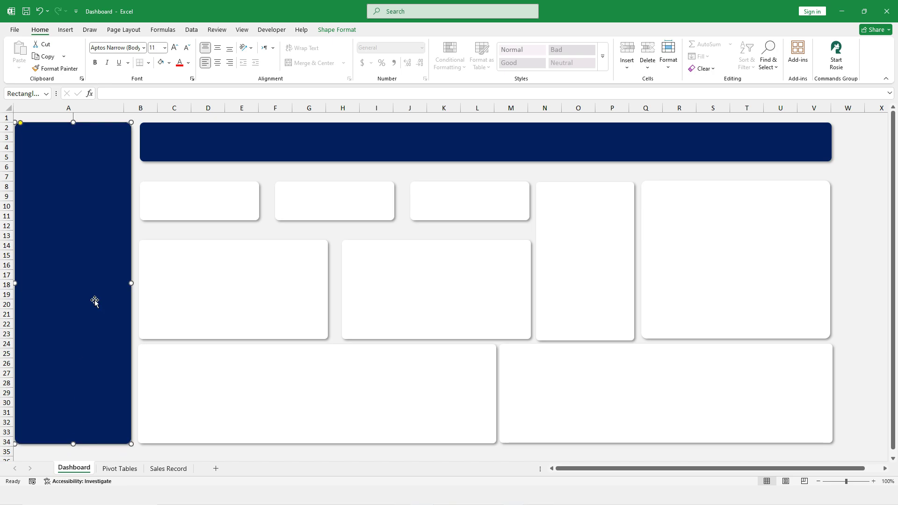
- Recolour the column A sidebar with the very dark blue theme colour
{"action": "left_click", "coordinate": [168, 63]}
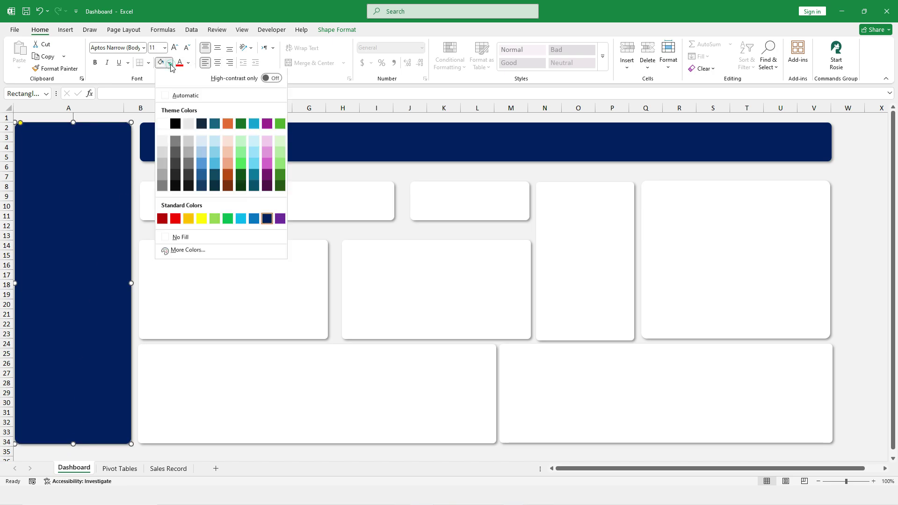
{"action": "left_click", "coordinate": [206, 128]}
{"action": "left_click", "coordinate": [311, 175]}
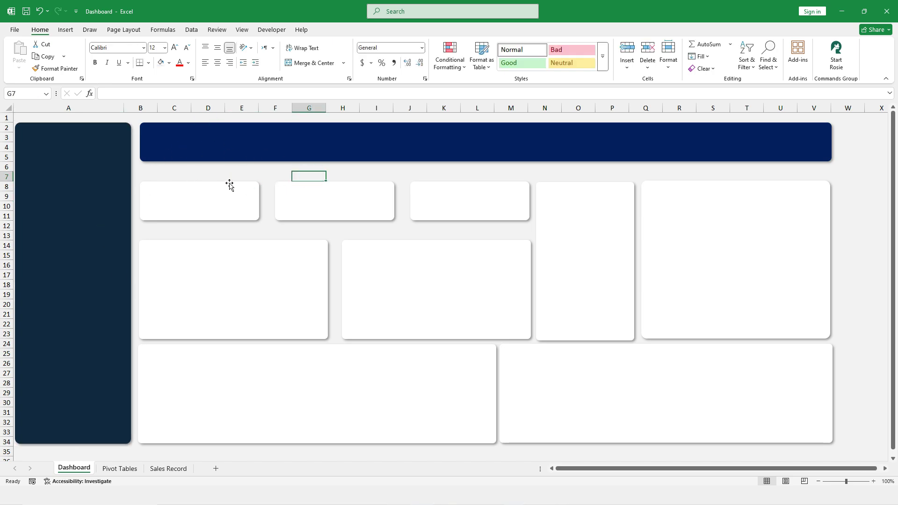
- Enter the title "SALES DASHBOARD" in the banner shape
{"action": "left_click", "coordinate": [198, 158]}
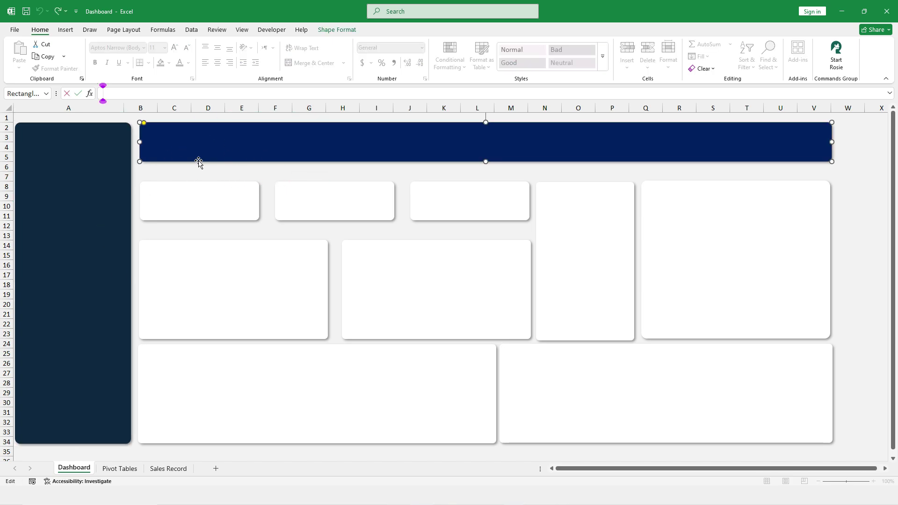
{"action": "left_click", "coordinate": [189, 147]}
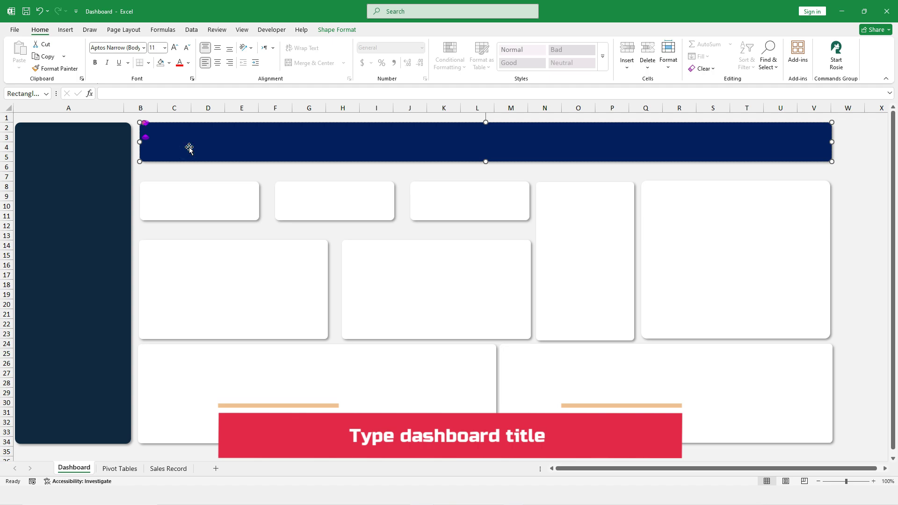
{"action": "type", "text": "SALES DASHBOARD"}
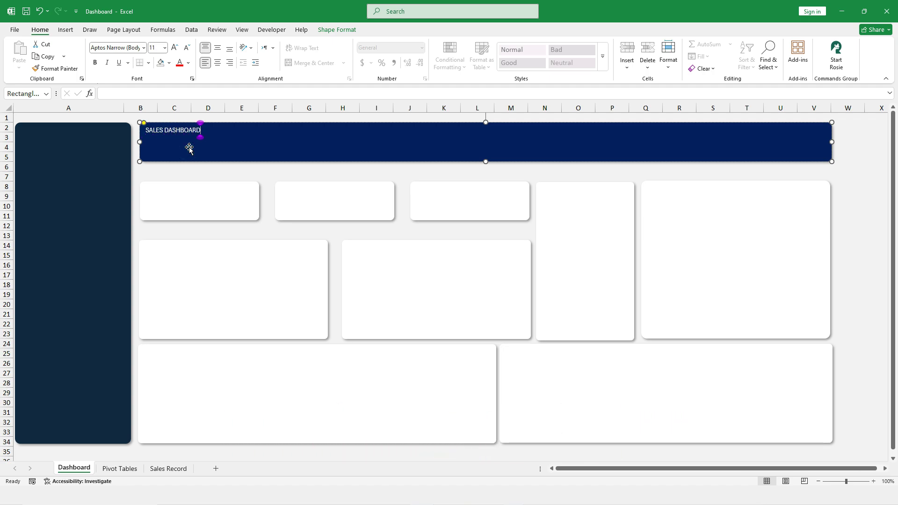
- Enlarge the banner title to font size 44 and make it bold
{"action": "left_click", "coordinate": [208, 122]}
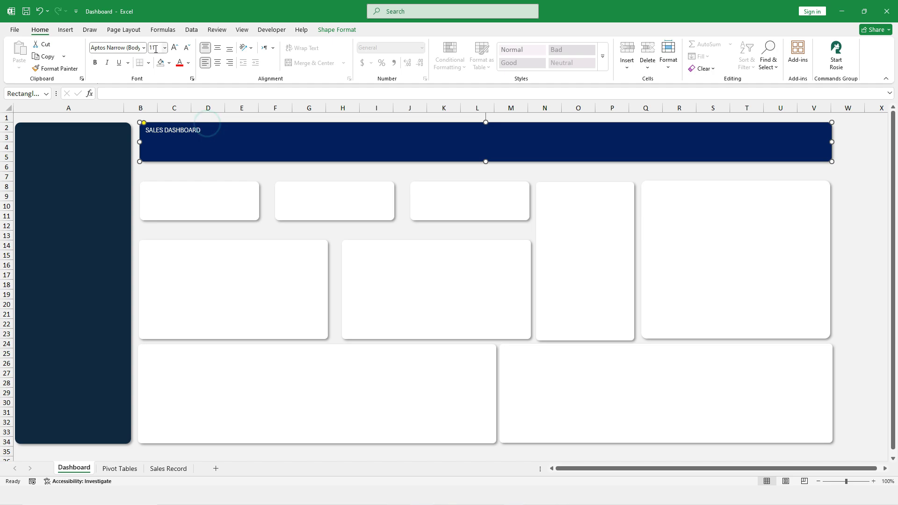
{"action": "left_click", "coordinate": [177, 49]}
{"action": "left_click", "coordinate": [177, 49]}
{"action": "left_click", "coordinate": [177, 49]}
{"action": "left_click", "coordinate": [177, 49]}
{"action": "left_click", "coordinate": [177, 49]}
{"action": "left_click", "coordinate": [177, 49]}
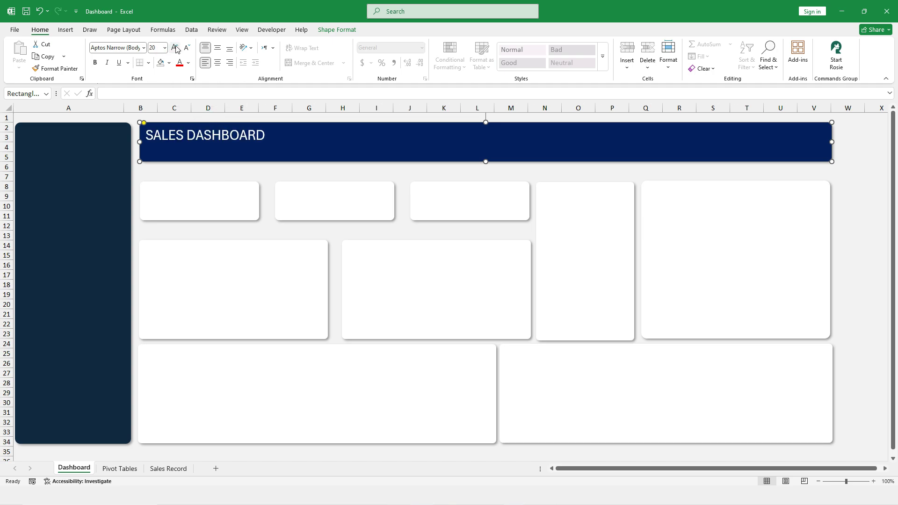
{"action": "left_click", "coordinate": [177, 49]}
{"action": "left_click", "coordinate": [177, 49]}
{"action": "left_click", "coordinate": [177, 50]}
{"action": "left_click", "coordinate": [177, 49]}
{"action": "left_click", "coordinate": [177, 49]}
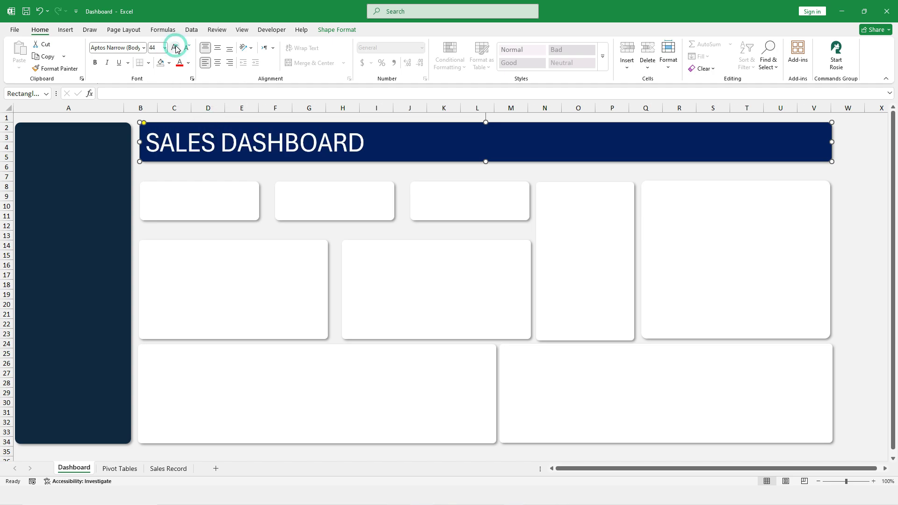
{"action": "left_click", "coordinate": [96, 63]}
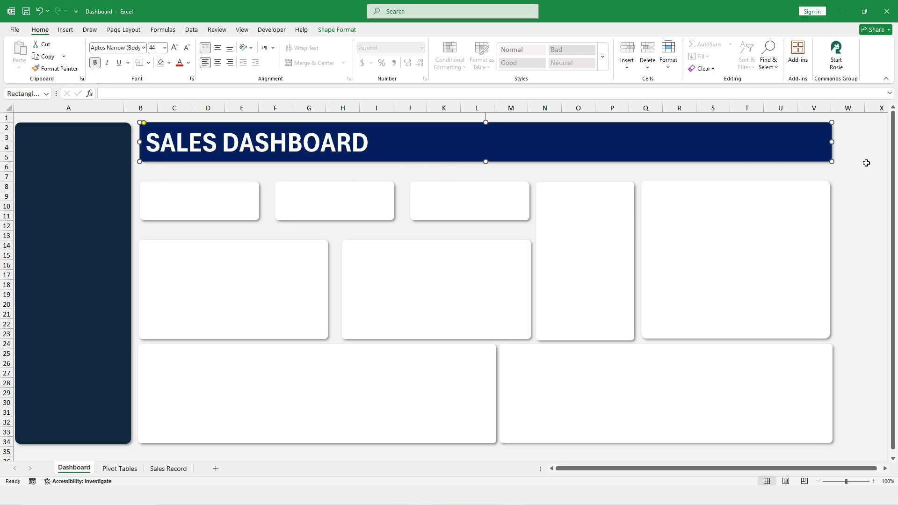
- Centre the SALES DASHBOARD title horizontally within the banner
{"action": "left_click", "coordinate": [369, 143]}
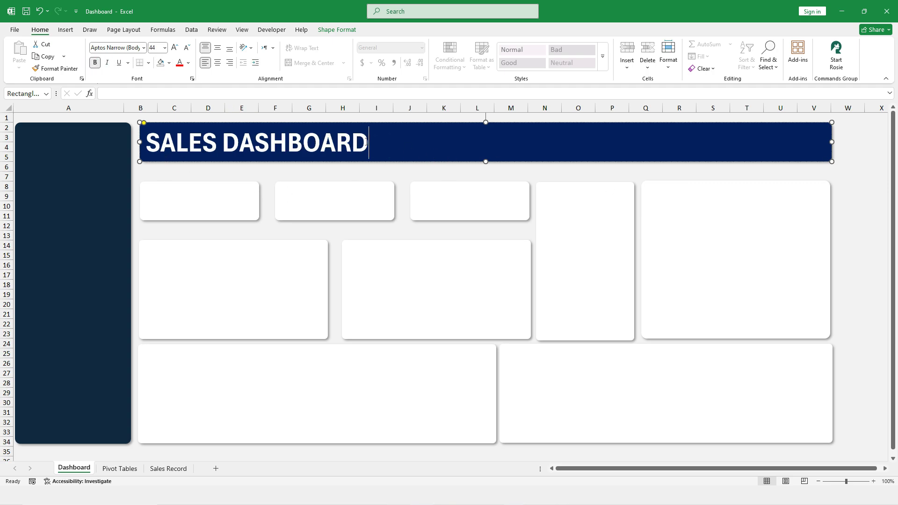
{"action": "key", "text": "Escape"}
{"action": "key", "text": "Escape"}
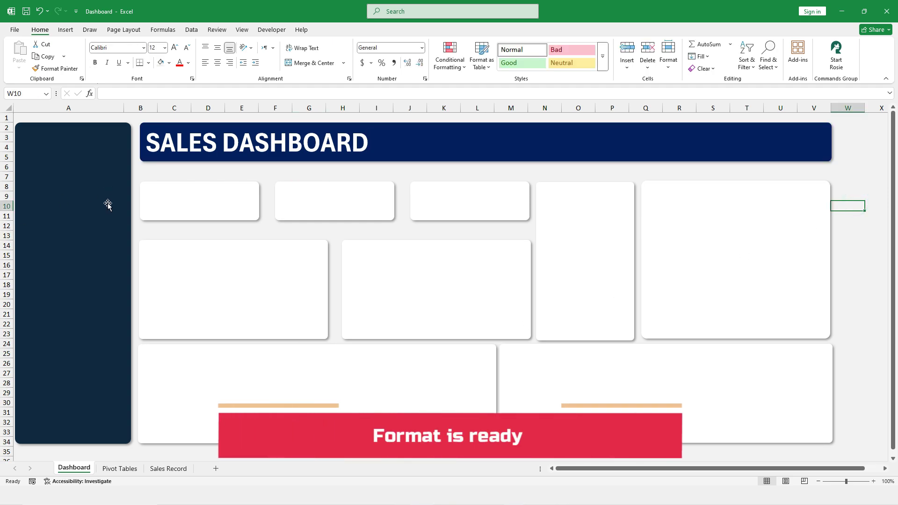
{"action": "left_click", "coordinate": [234, 123]}
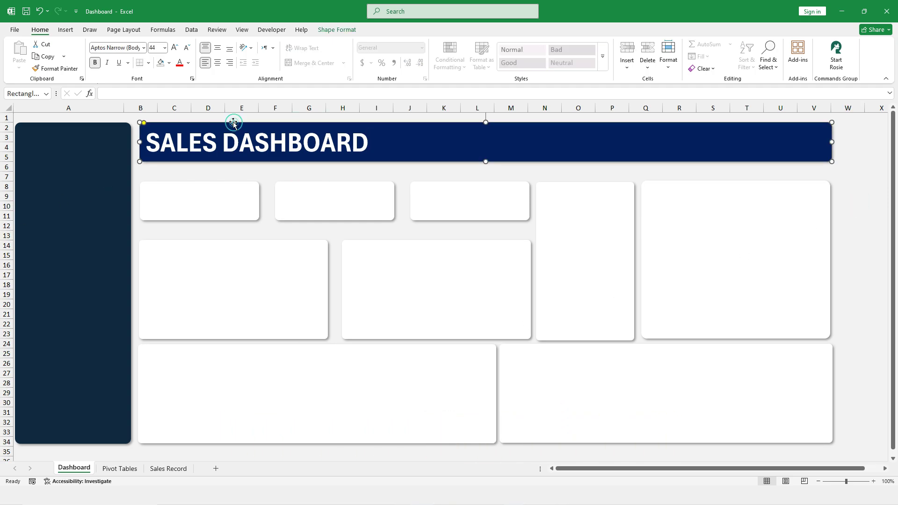
{"action": "left_click", "coordinate": [218, 63]}
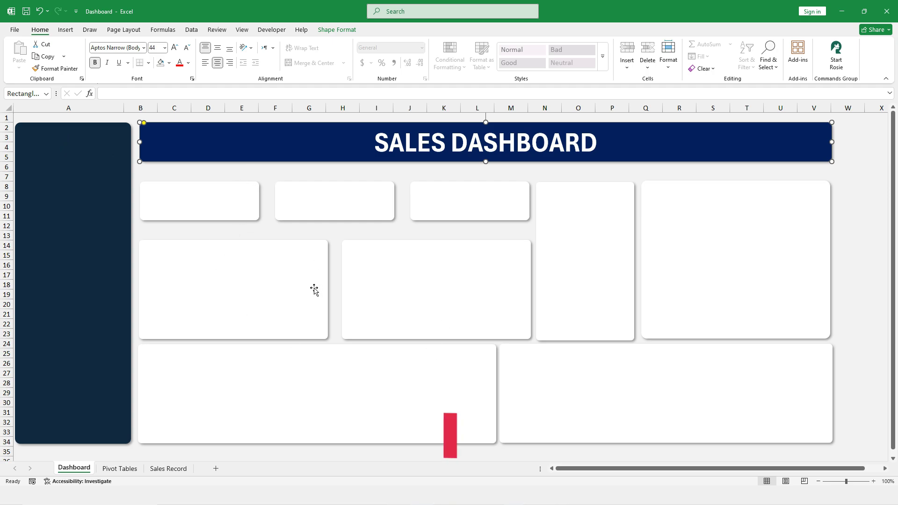
- Insert a clustered column PivotChart from the Sales by Year PivotTable on the Pivot Tables sheet
{"action": "left_click", "coordinate": [118, 468]}
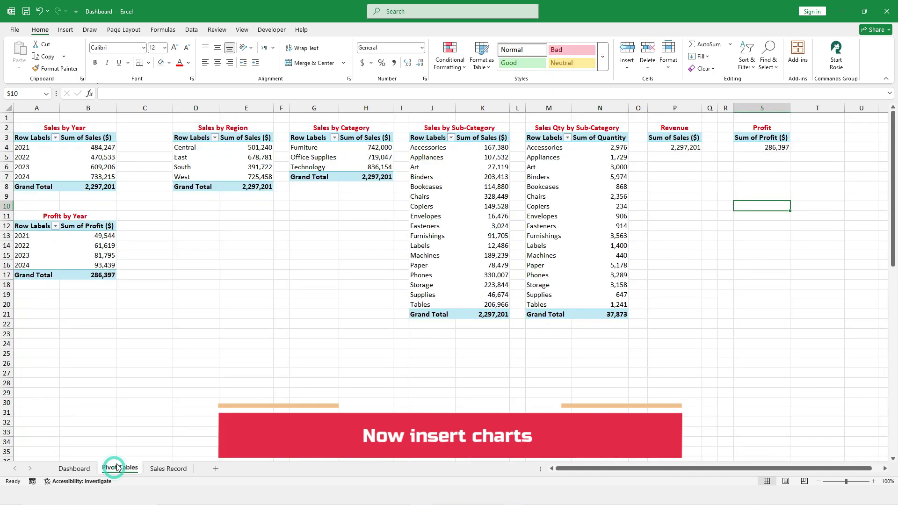
{"action": "left_click", "coordinate": [31, 148]}
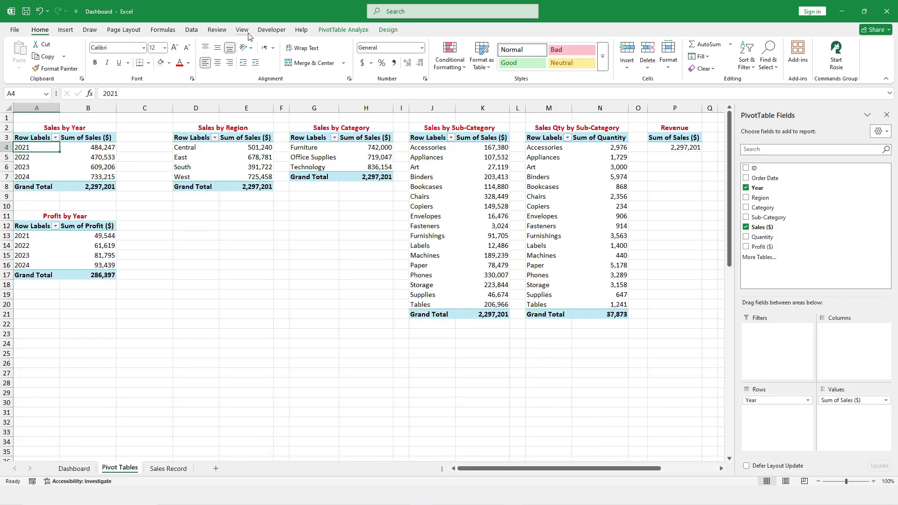
{"action": "left_click", "coordinate": [339, 30]}
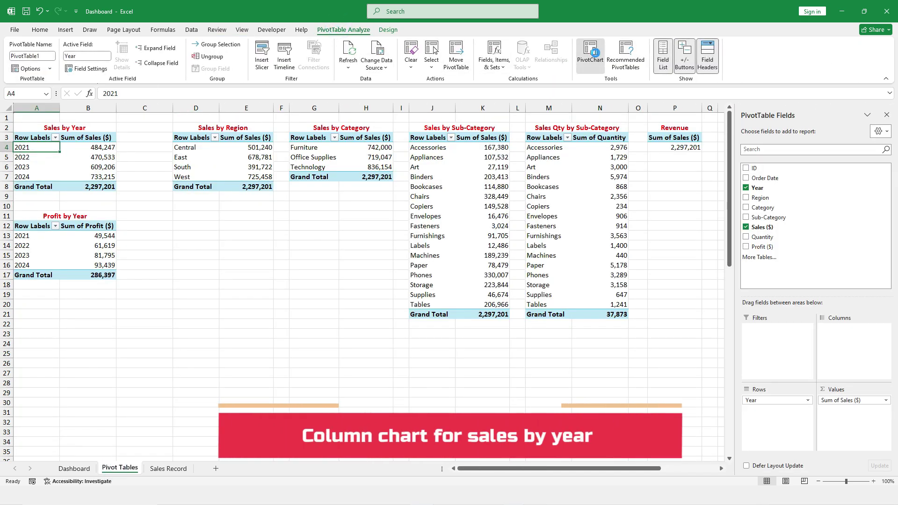
{"action": "left_click", "coordinate": [593, 51]}
{"action": "left_click", "coordinate": [537, 373]}
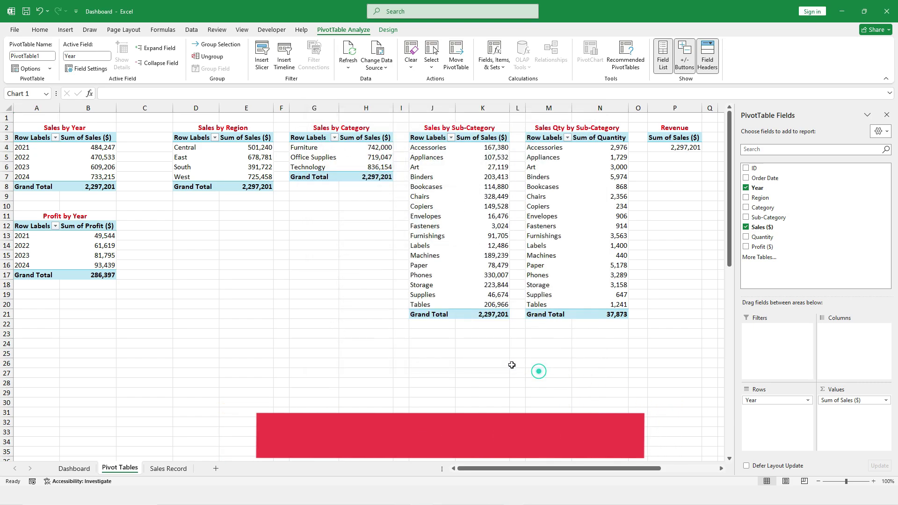
- Move the sales by year column chart below the Profit by Year table and shrink it to fit about columns A to C
{"action": "left_click_drag", "start_coordinate": [312, 219], "coordinate": [75, 289]}
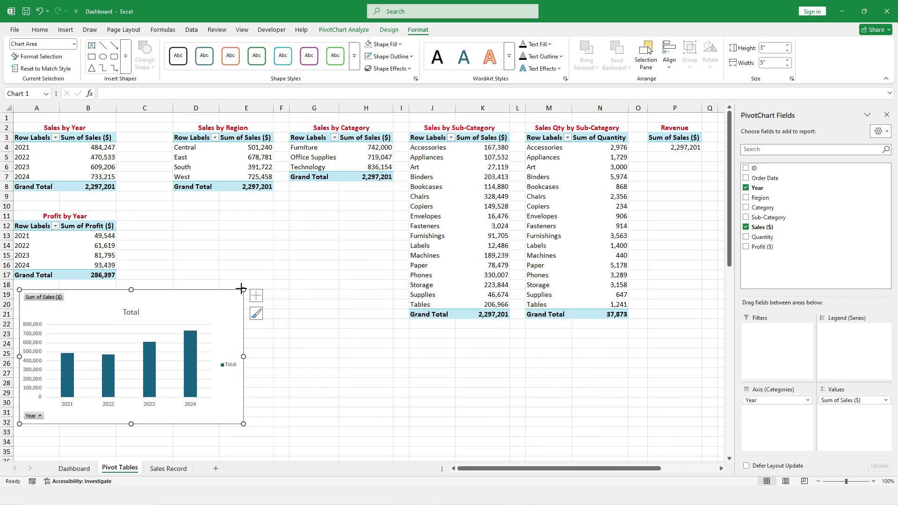
{"action": "left_click_drag", "start_coordinate": [241, 289], "coordinate": [125, 305]}
{"action": "left_click_drag", "start_coordinate": [127, 366], "coordinate": [150, 363]}
- Insert a Stacked Line with Markers PivotChart for Profit by Year and place it beside that table, resized to about 2.22" by 3.52"
{"action": "left_click", "coordinate": [34, 236]}
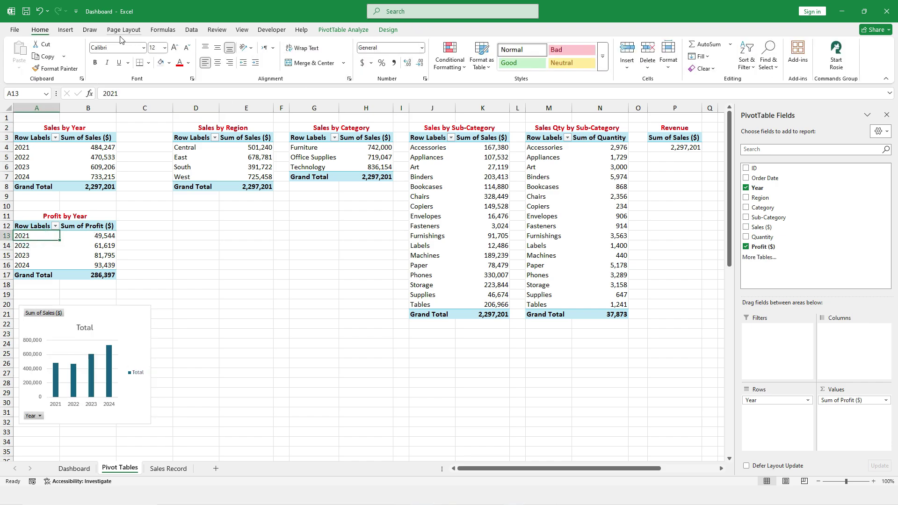
{"action": "left_click", "coordinate": [68, 31]}
{"action": "left_click", "coordinate": [344, 29]}
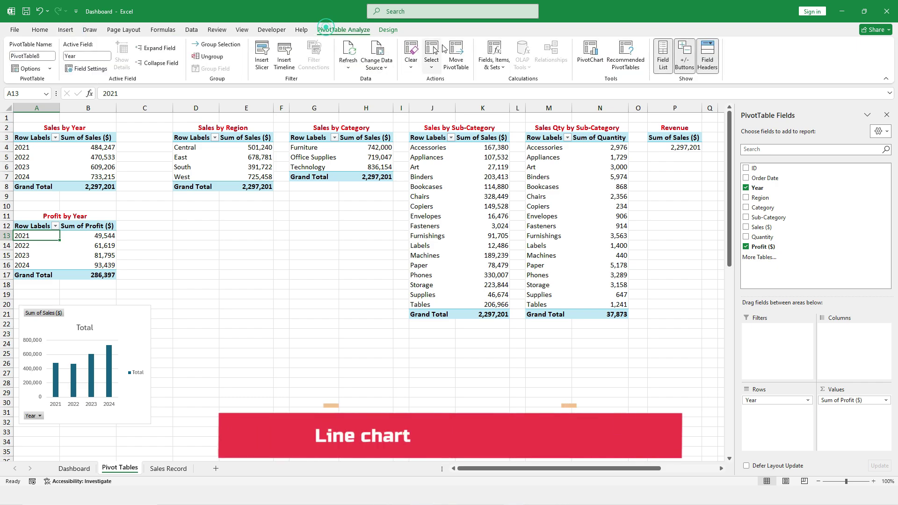
{"action": "left_click", "coordinate": [590, 51]}
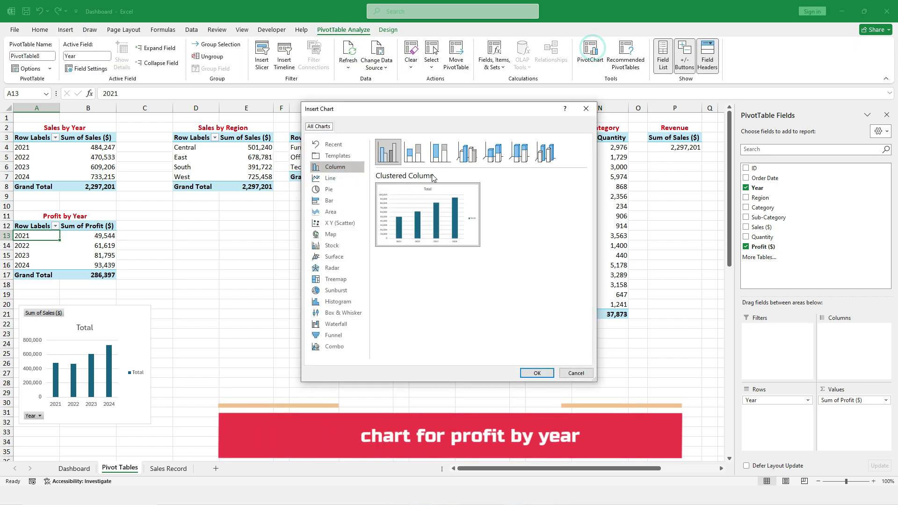
{"action": "left_click", "coordinate": [333, 178]}
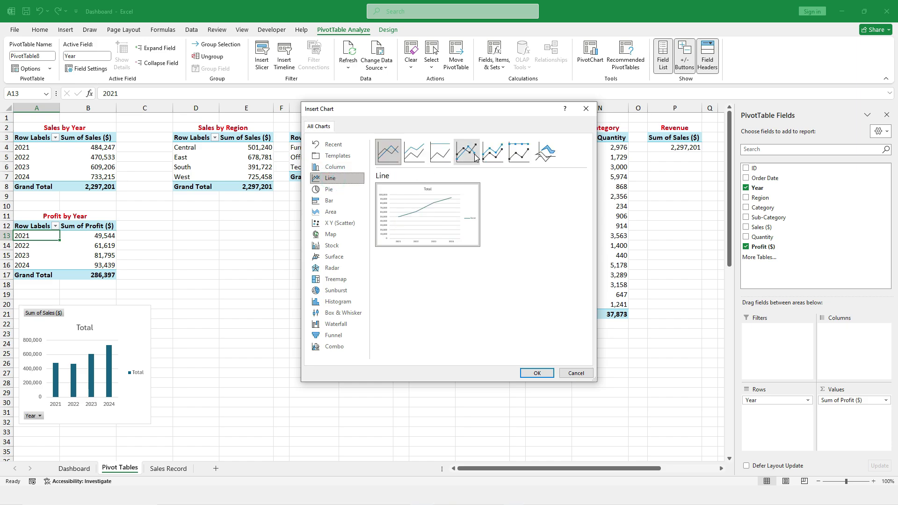
{"action": "left_click", "coordinate": [493, 152]}
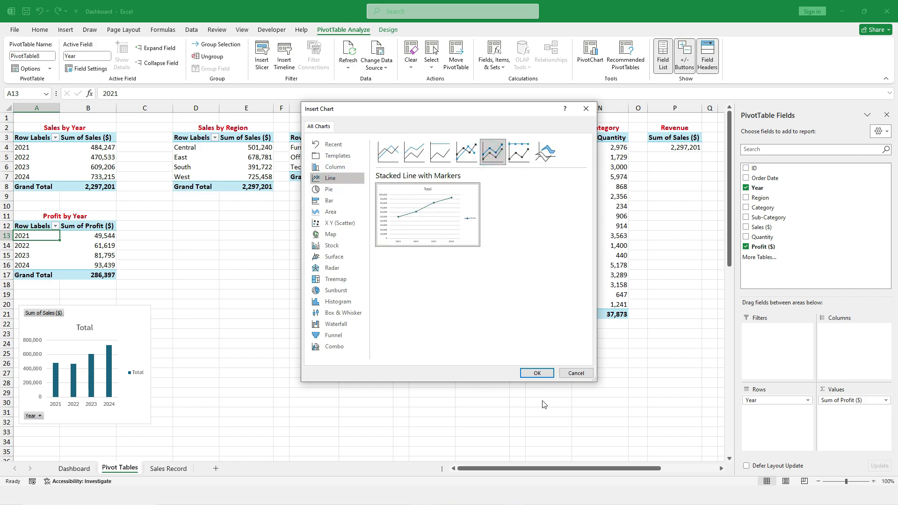
{"action": "left_click", "coordinate": [538, 372]}
{"action": "left_click_drag", "start_coordinate": [352, 219], "coordinate": [242, 206]}
{"action": "left_click_drag", "start_coordinate": [373, 340], "coordinate": [305, 306]}
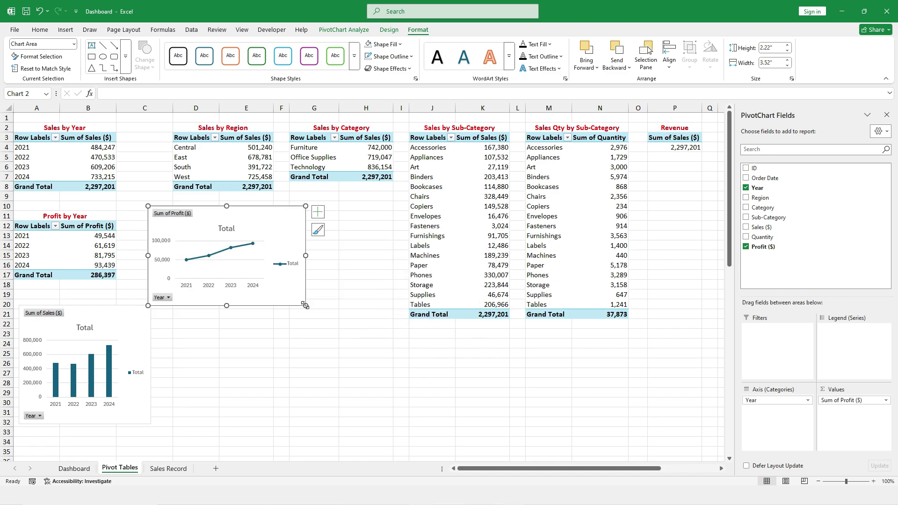
- Insert a doughnut PivotChart for Sales by Region and place it below the profit line chart, sized about 2.55" by 3.91"
{"action": "left_click", "coordinate": [183, 149]}
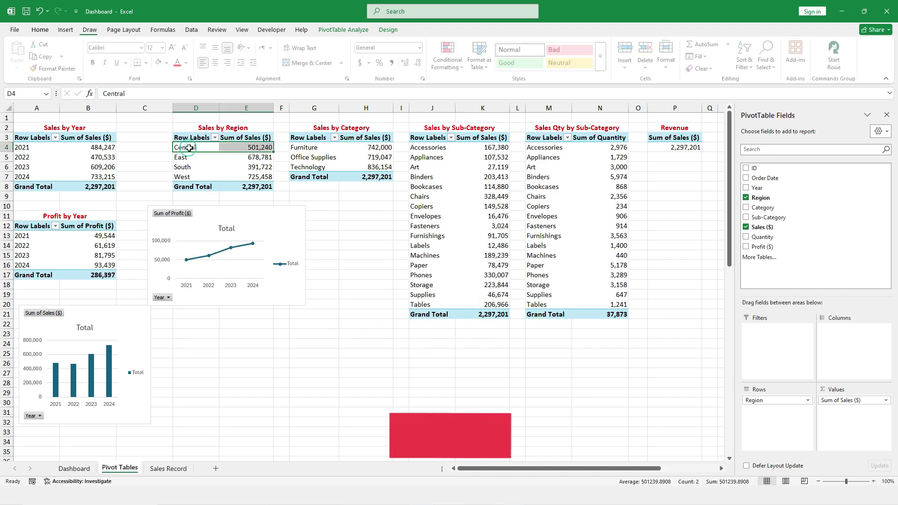
{"action": "left_click", "coordinate": [358, 34]}
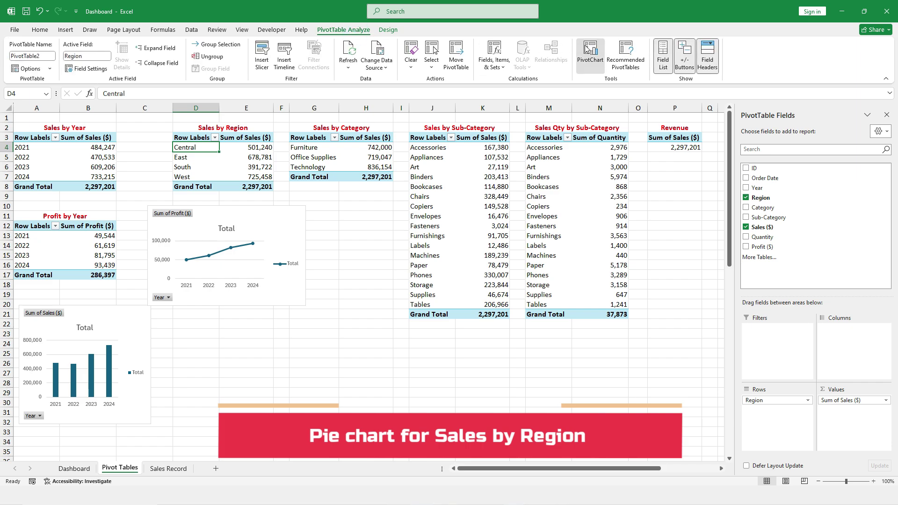
{"action": "left_click", "coordinate": [587, 55]}
{"action": "left_click", "coordinate": [336, 190]}
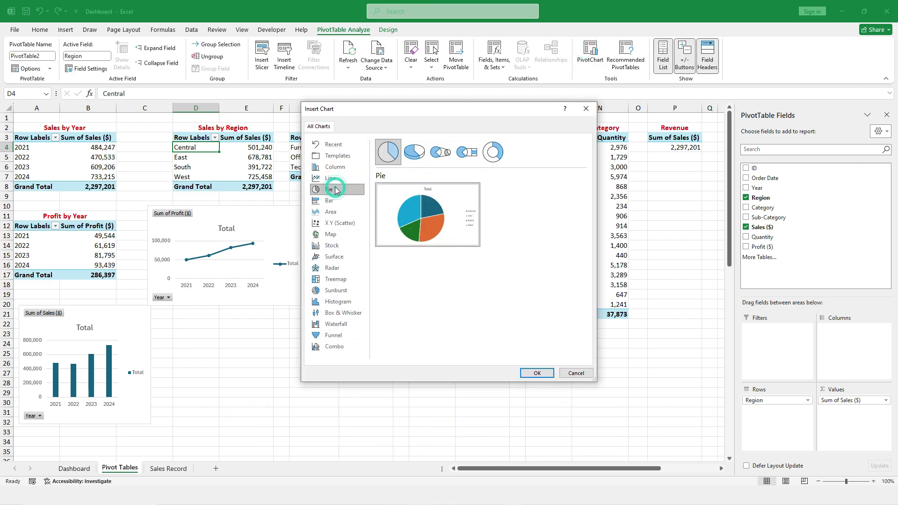
{"action": "left_click", "coordinate": [493, 152]}
{"action": "mouse_move", "coordinate": [427, 225]}
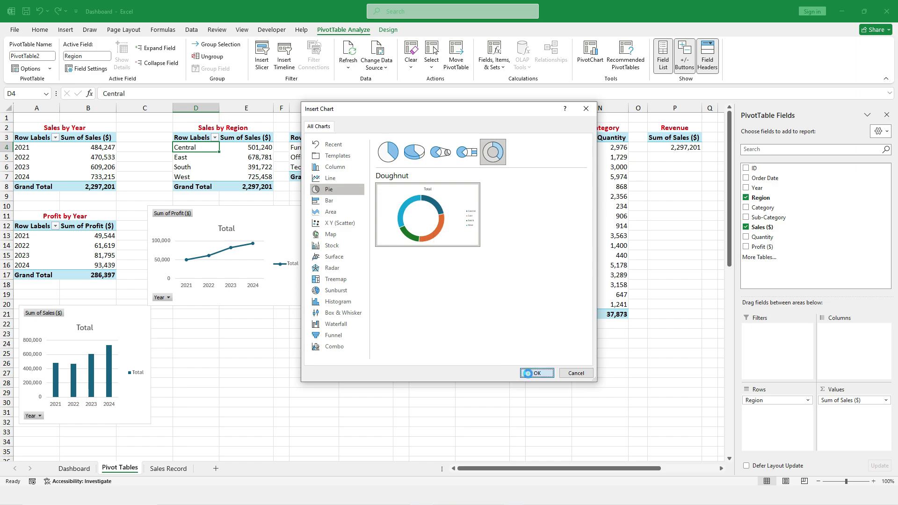
{"action": "left_click", "coordinate": [528, 374]}
{"action": "left_click_drag", "start_coordinate": [477, 220], "coordinate": [432, 240]}
{"action": "left_click_drag", "start_coordinate": [375, 251], "coordinate": [294, 317]}
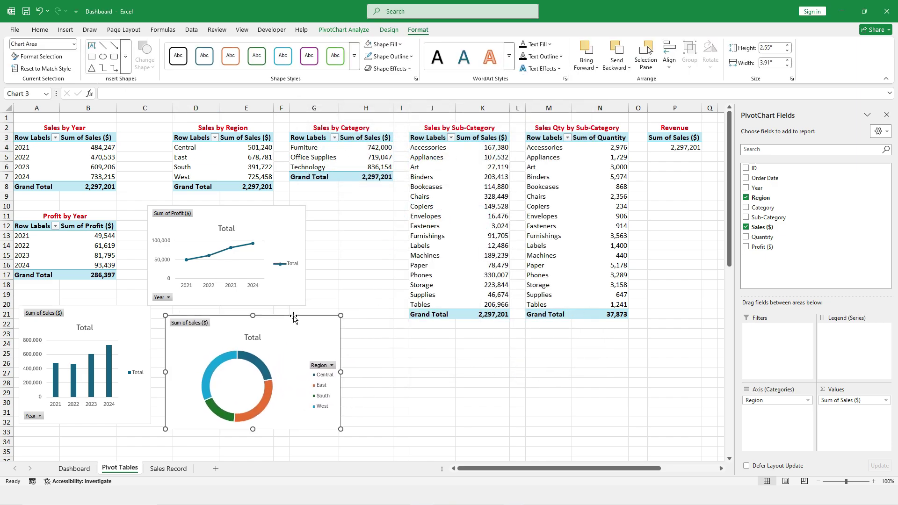
- Insert a clustered bar PivotChart for Sales by Category and place it beside the doughnut chart, shrunk to about 2.12" by 3"
{"action": "left_click", "coordinate": [356, 149]}
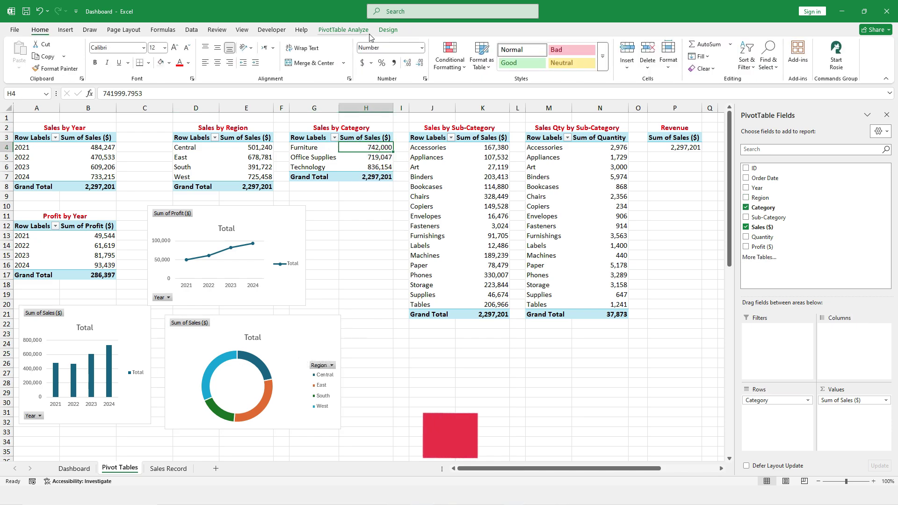
{"action": "left_click", "coordinate": [388, 30]}
{"action": "left_click", "coordinate": [343, 29]}
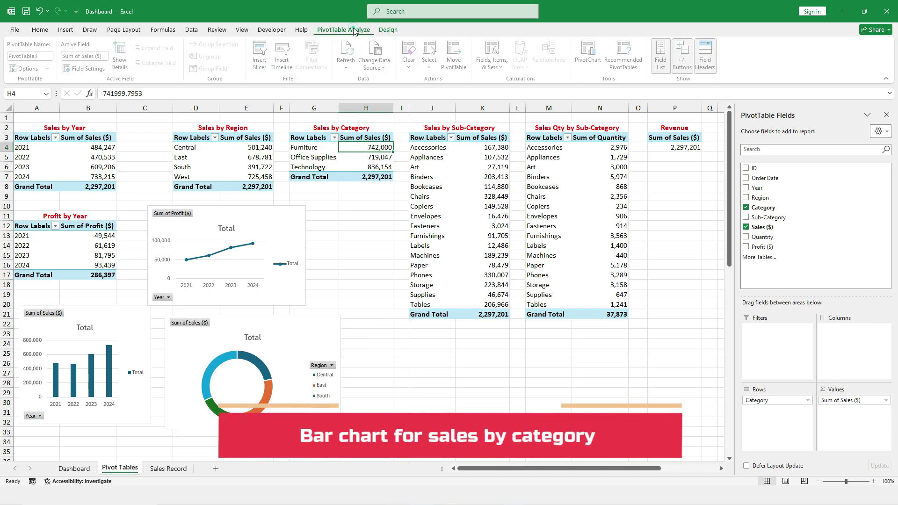
{"action": "left_click", "coordinate": [590, 53]}
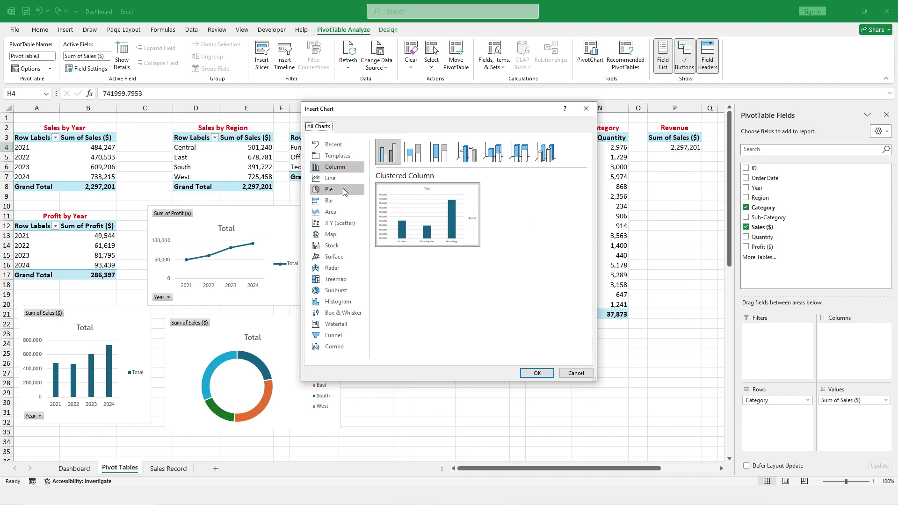
{"action": "left_click", "coordinate": [329, 201]}
{"action": "left_click", "coordinate": [534, 373]}
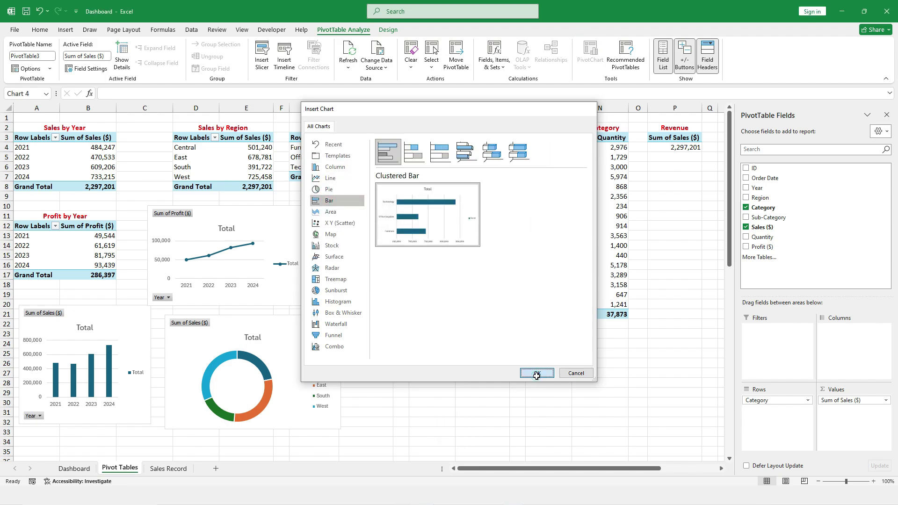
{"action": "left_click_drag", "start_coordinate": [386, 225], "coordinate": [471, 288]}
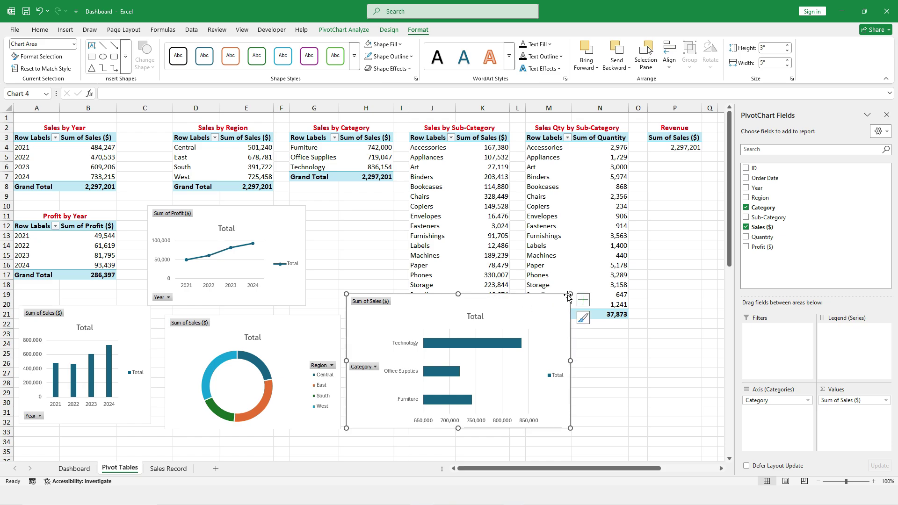
{"action": "left_click_drag", "start_coordinate": [572, 293], "coordinate": [481, 333]}
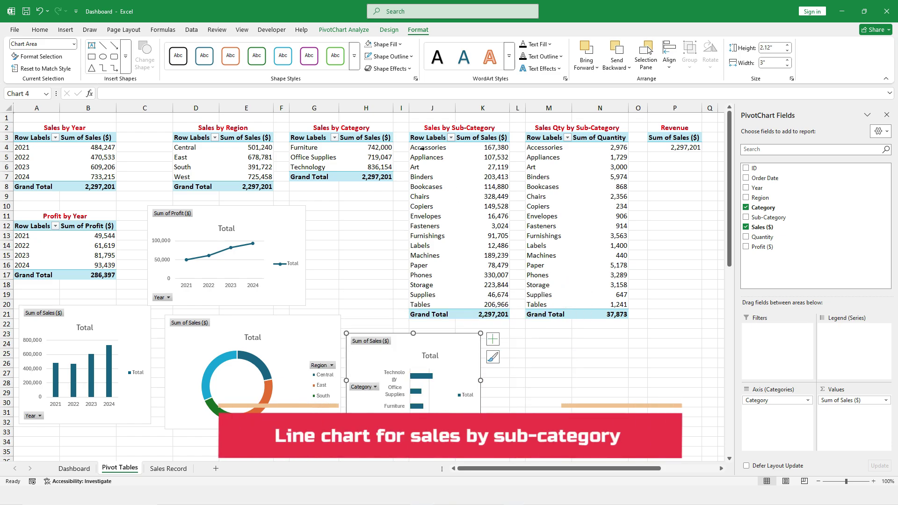
- Insert a line PivotChart for Sales by Sub-Category and place it beside the bar chart, shrunk to about 2.18" by 4.45"
{"action": "left_click_drag", "start_coordinate": [422, 148], "coordinate": [481, 148]}
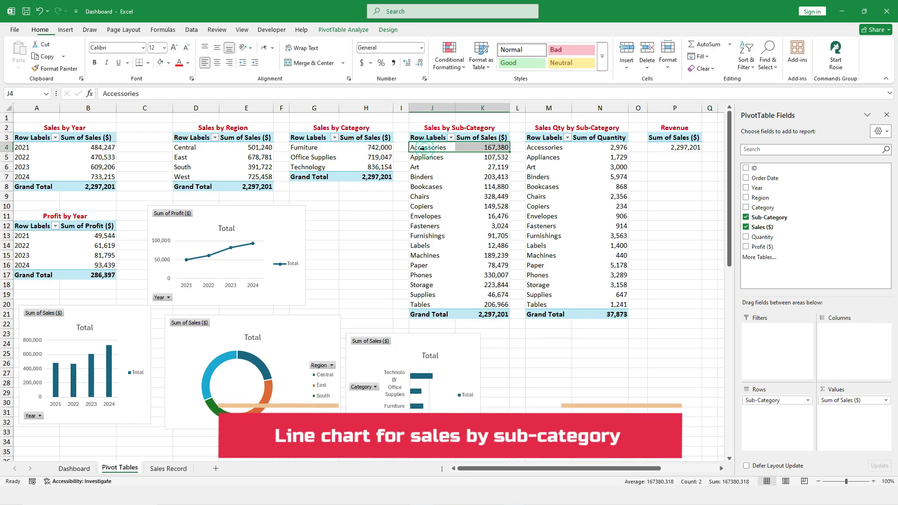
{"action": "left_click", "coordinate": [368, 30]}
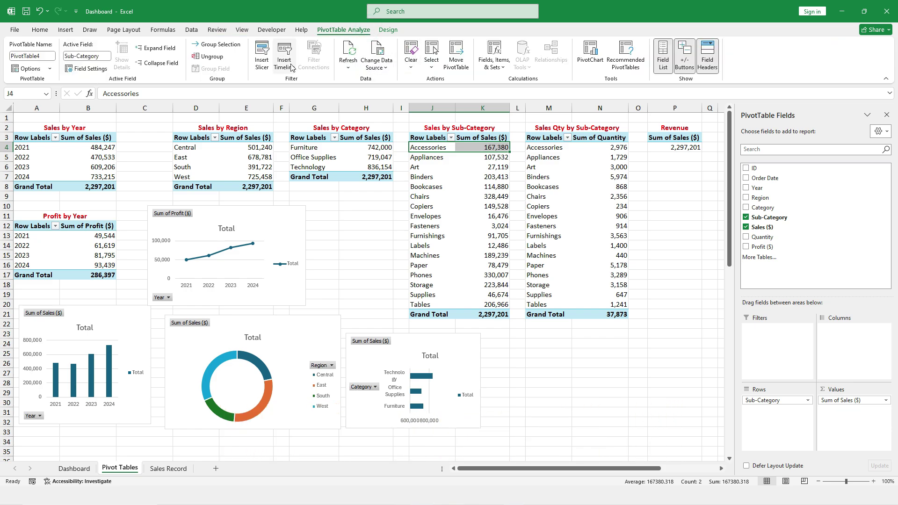
{"action": "left_click", "coordinate": [585, 57]}
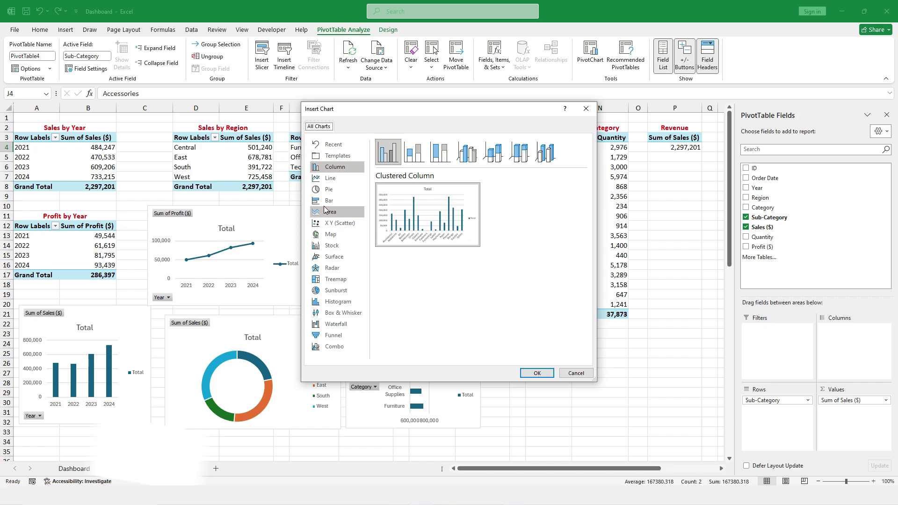
{"action": "left_click", "coordinate": [329, 180]}
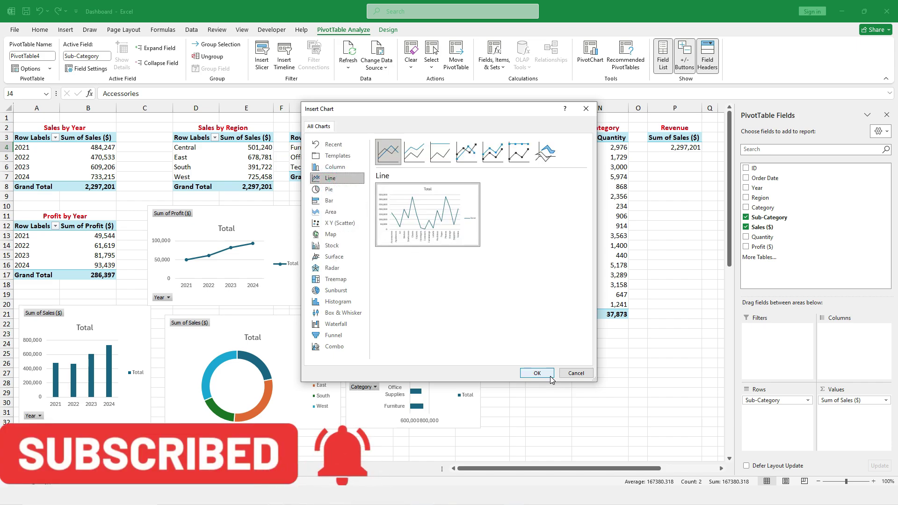
{"action": "left_click", "coordinate": [537, 373]}
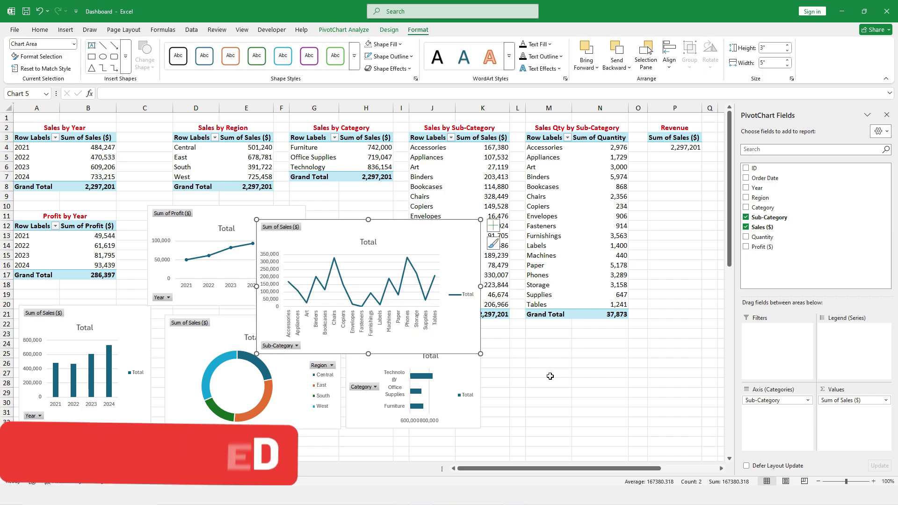
{"action": "left_click_drag", "start_coordinate": [391, 221], "coordinate": [617, 285]}
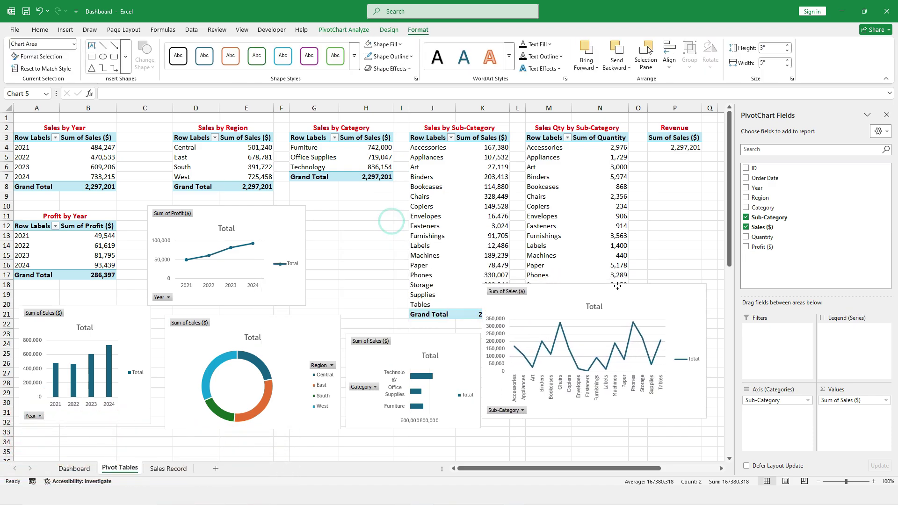
{"action": "left_click_drag", "start_coordinate": [691, 310], "coordinate": [640, 341]}
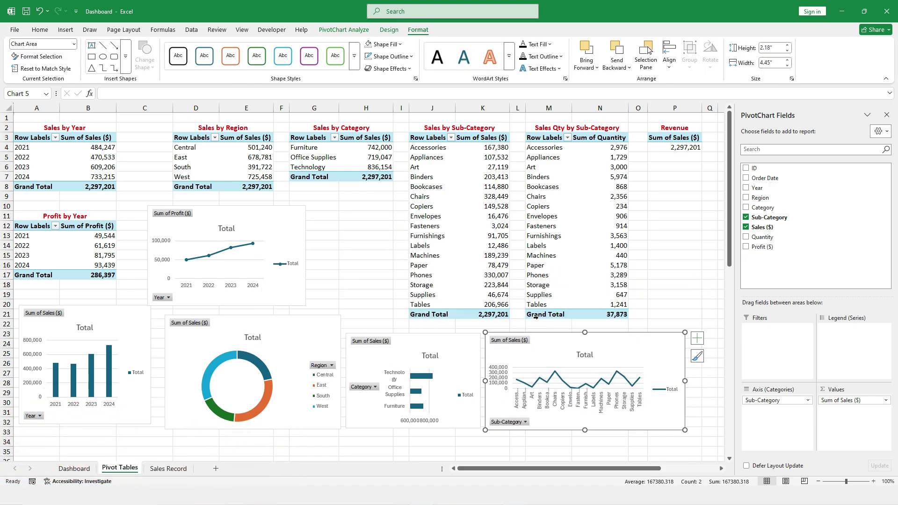
- Insert a Clustered Column PivotChart from the Sales Qty by Sub-Category PivotTable
{"action": "left_click", "coordinate": [546, 148]}
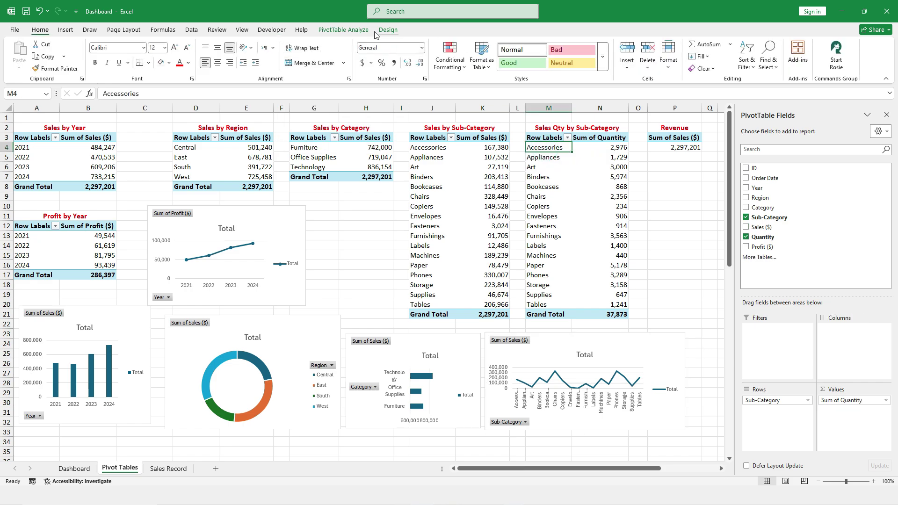
{"action": "left_click", "coordinate": [344, 30]}
{"action": "left_click", "coordinate": [591, 54]}
{"action": "mouse_move", "coordinate": [418, 239]}
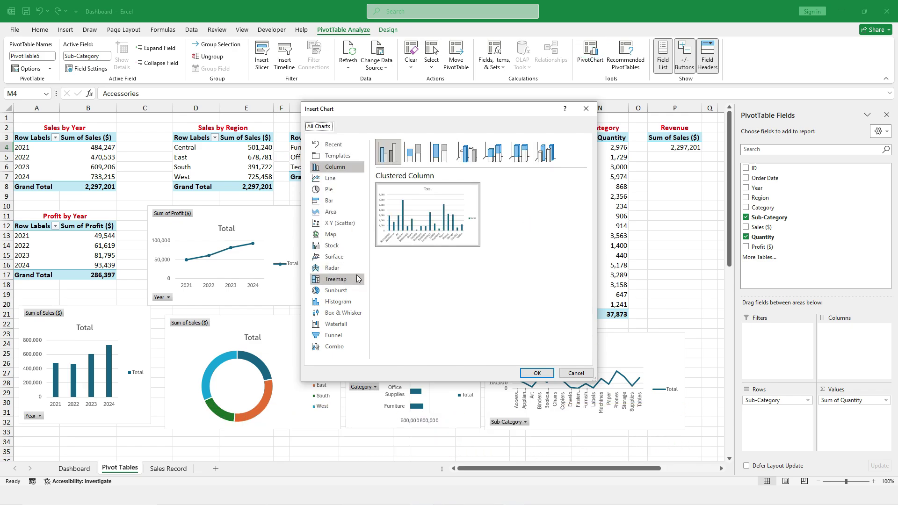
{"action": "left_click", "coordinate": [330, 183]}
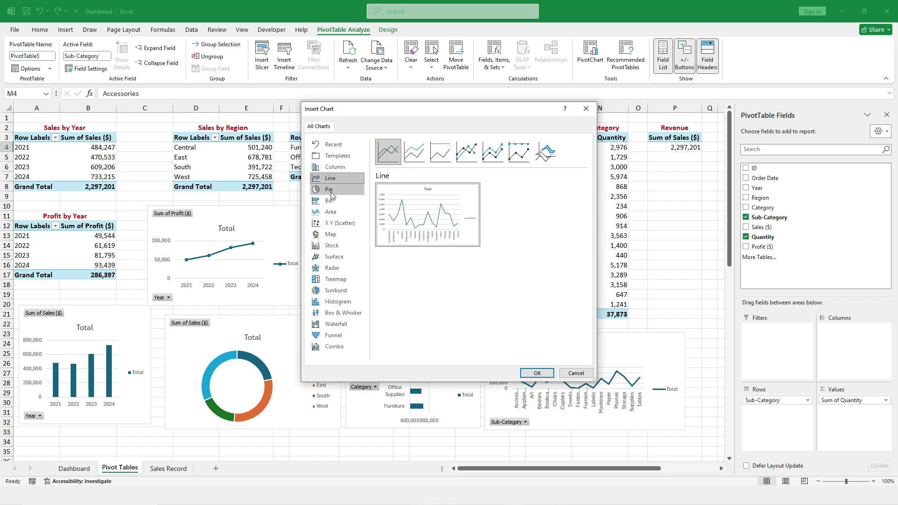
{"action": "left_click", "coordinate": [333, 168]}
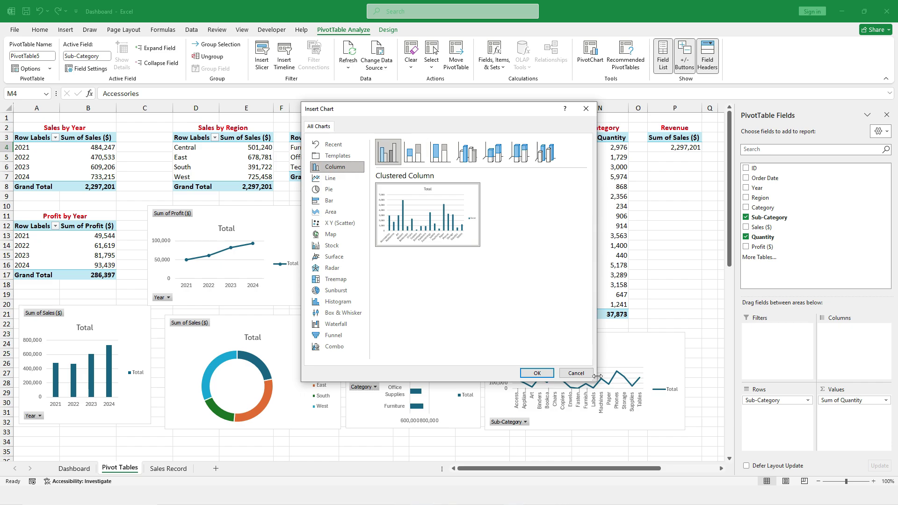
{"action": "left_click", "coordinate": [545, 373]}
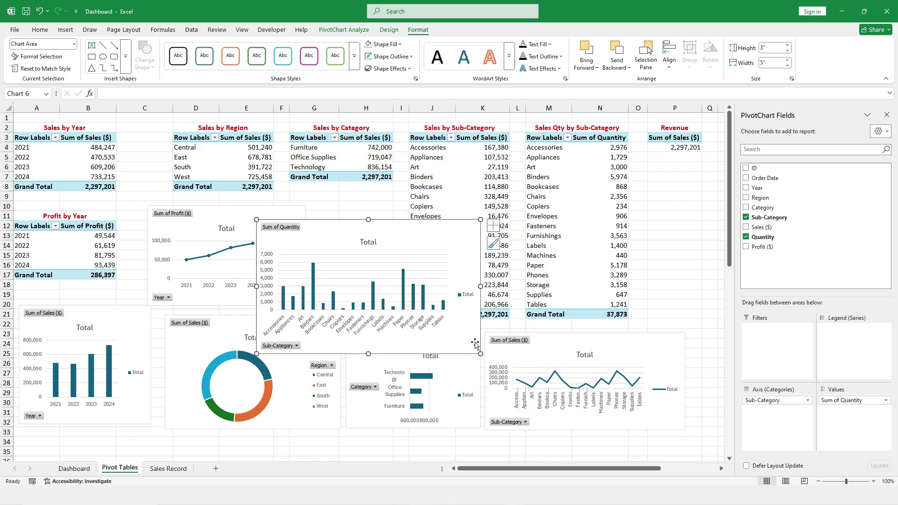
- Place the quantity column chart below the Revenue and Profit tables and shrink it to about 2.5" by 4.3"
{"action": "left_click_drag", "start_coordinate": [418, 224], "coordinate": [808, 218]}
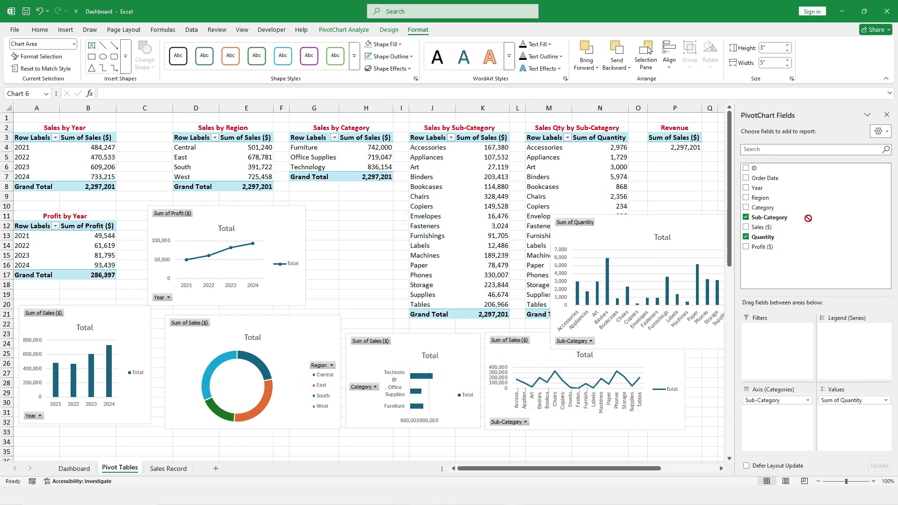
{"action": "left_click_drag", "start_coordinate": [758, 231], "coordinate": [759, 230]}
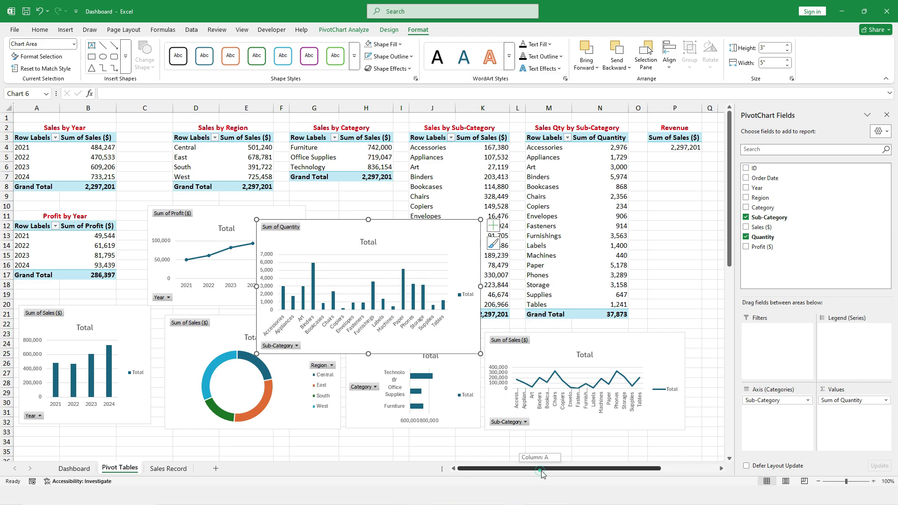
{"action": "left_click_drag", "start_coordinate": [543, 468], "coordinate": [600, 468]}
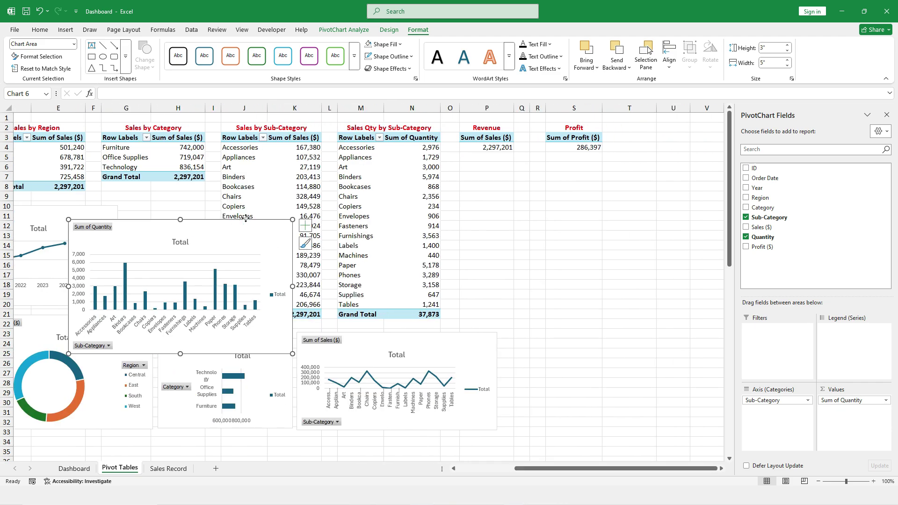
{"action": "left_click_drag", "start_coordinate": [246, 218], "coordinate": [641, 189]}
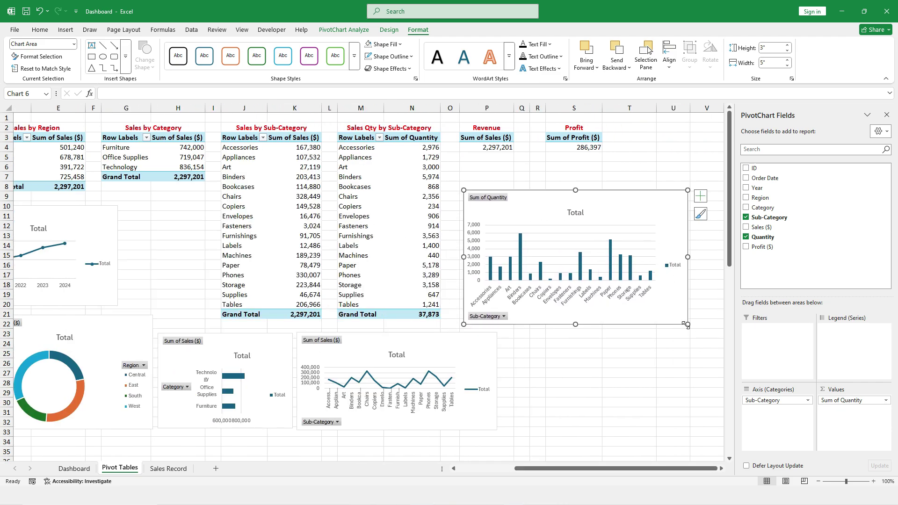
{"action": "left_click_drag", "start_coordinate": [686, 323], "coordinate": [659, 304]}
- Format the Revenue value in P4 and the Profit value in S4 with a dollar sign and no decimals
{"action": "left_click", "coordinate": [492, 148]}
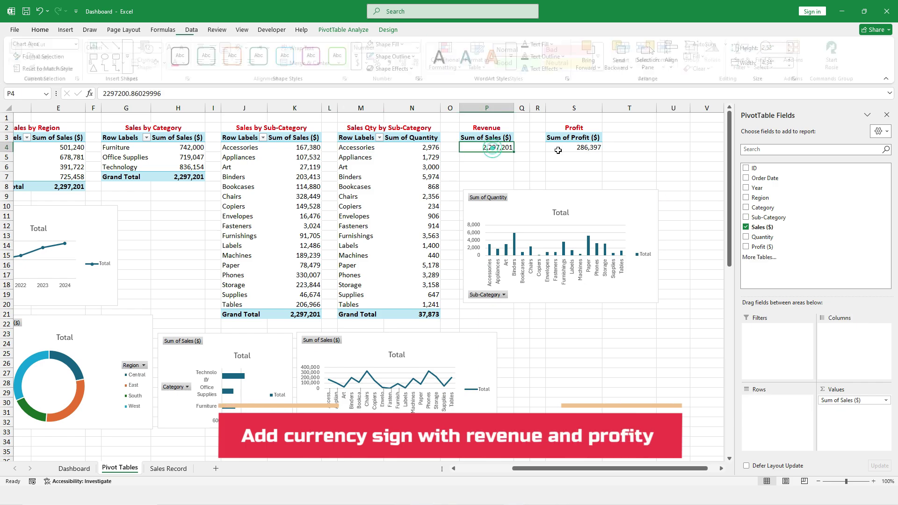
{"action": "left_click", "coordinate": [574, 148], "text": "ctrl"}
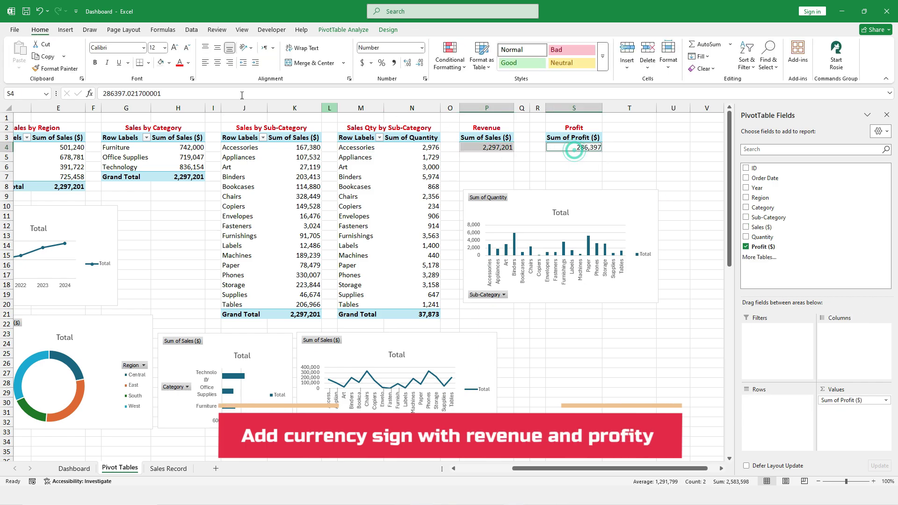
{"action": "left_click", "coordinate": [363, 63]}
{"action": "left_click", "coordinate": [420, 62]}
{"action": "left_click", "coordinate": [420, 63]}
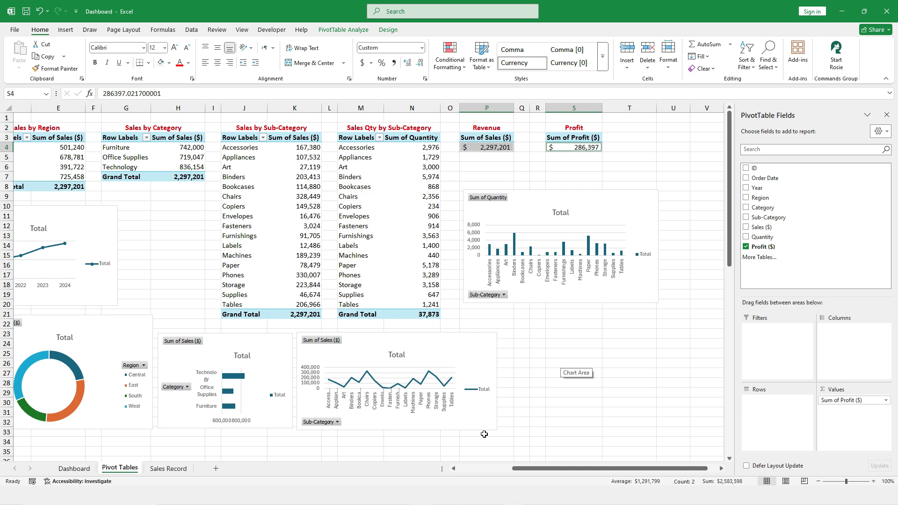
- Shift the Profit by Year chart closer to its table and insert Year, Region and Category slicers from it
{"action": "left_click_drag", "start_coordinate": [539, 469], "coordinate": [480, 470]}
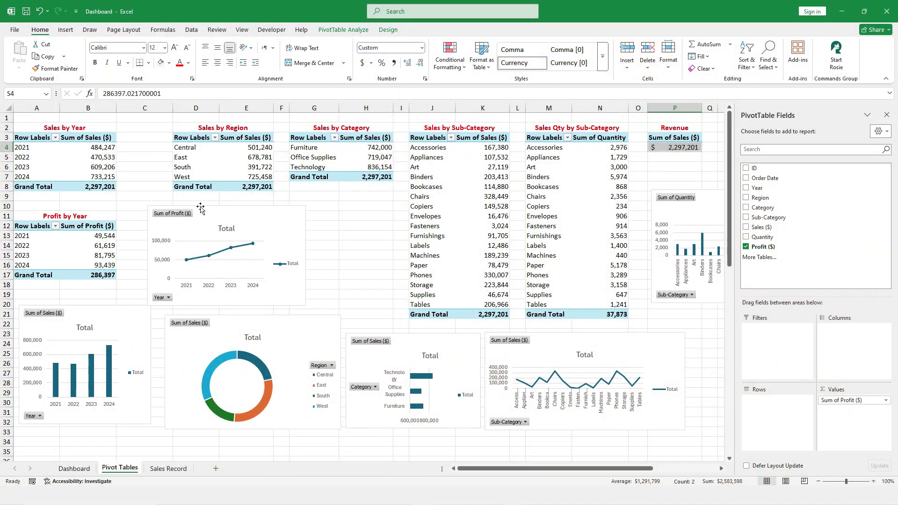
{"action": "left_click_drag", "start_coordinate": [201, 208], "coordinate": [170, 205]}
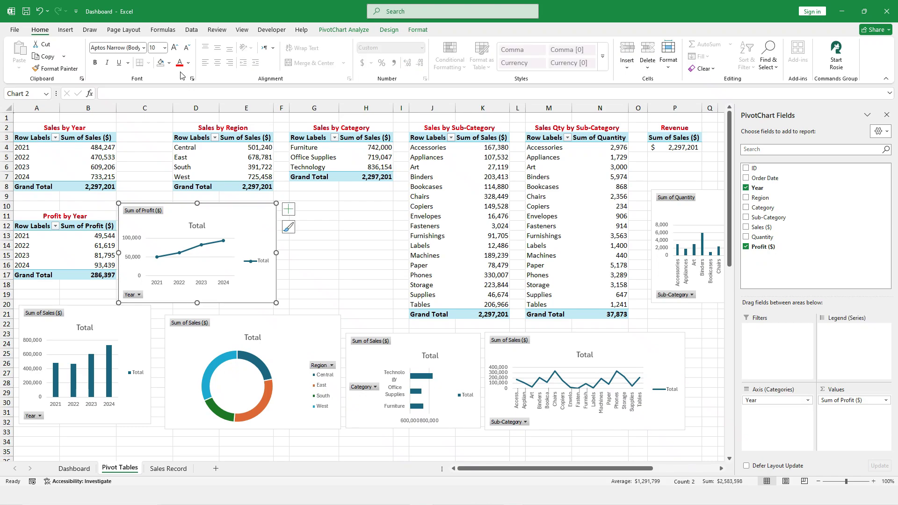
{"action": "left_click", "coordinate": [65, 29]}
{"action": "left_click", "coordinate": [468, 52]}
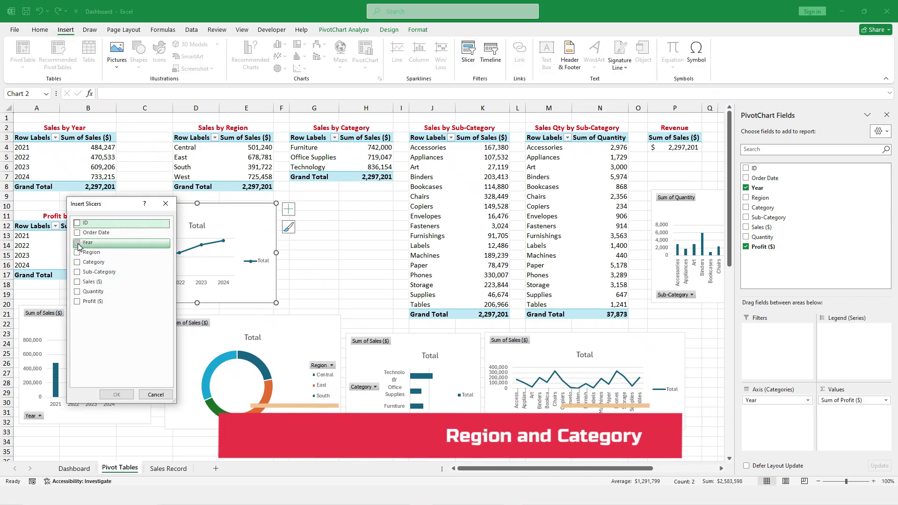
{"action": "left_click", "coordinate": [78, 244]}
{"action": "left_click", "coordinate": [78, 252]}
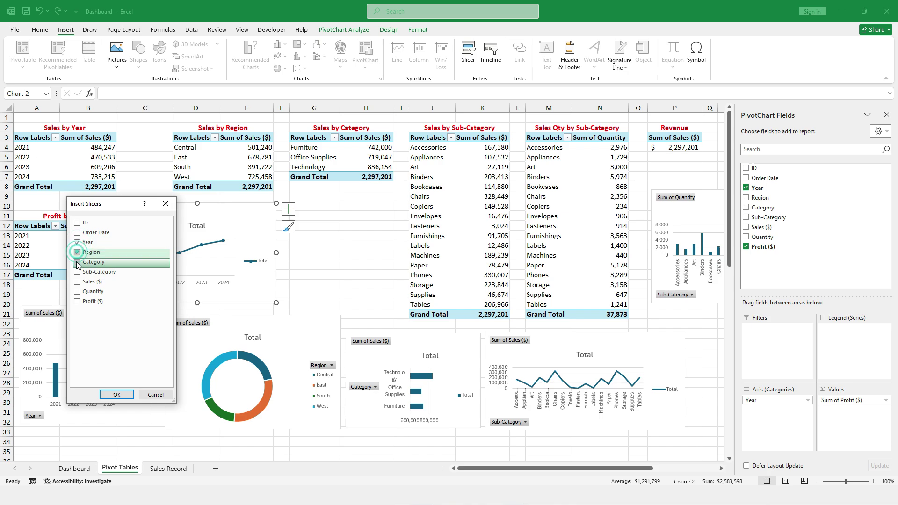
{"action": "left_click", "coordinate": [77, 264]}
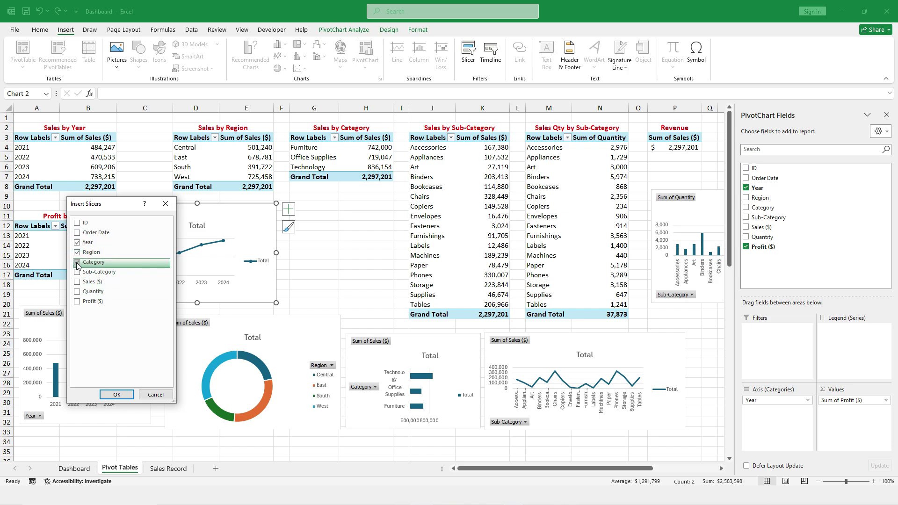
{"action": "left_click", "coordinate": [117, 394]}
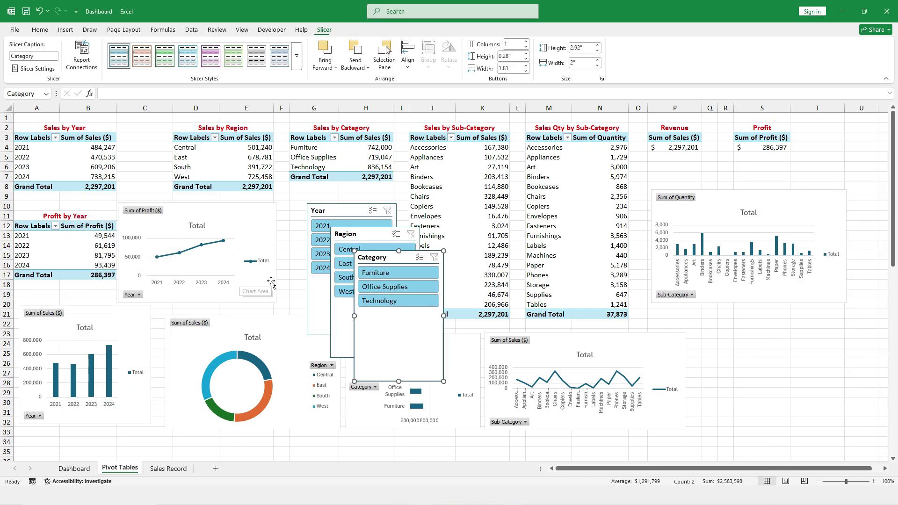
{"action": "mouse_move", "coordinate": [341, 210]}
{"action": "left_mouse_down"}
{"action": "mouse_move", "coordinate": [326, 194]}
{"action": "mouse_move", "coordinate": [335, 202]}
{"action": "left_mouse_up"}
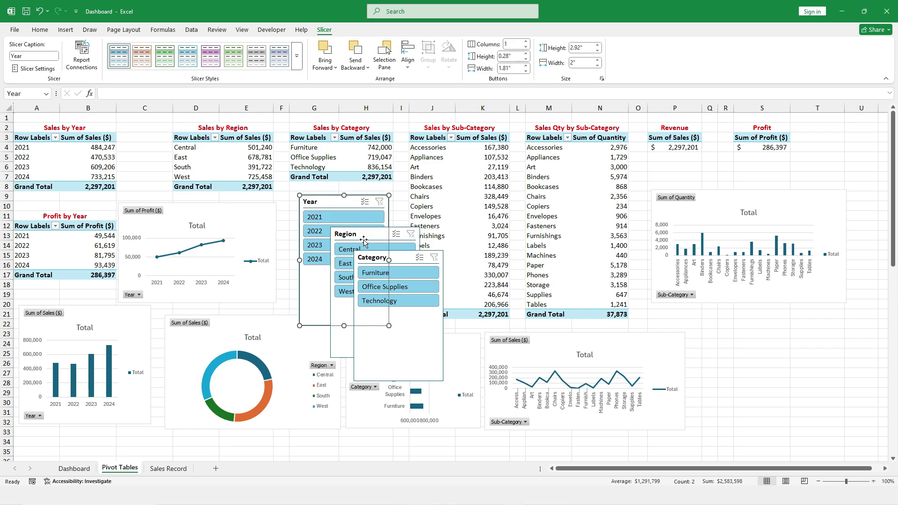
{"action": "left_click", "coordinate": [406, 235], "text": "ctrl"}
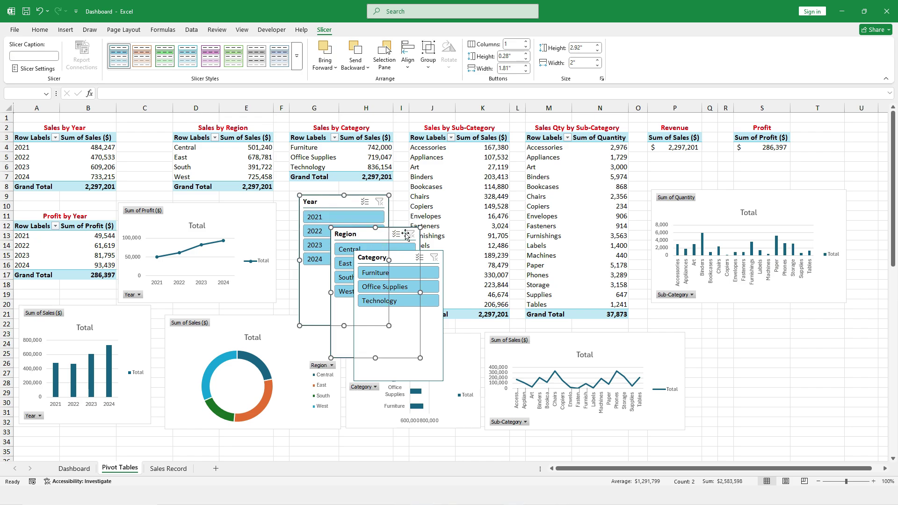
{"action": "left_click", "coordinate": [426, 260], "text": "ctrl"}
{"action": "left_click_drag", "start_coordinate": [577, 471], "coordinate": [615, 470]}
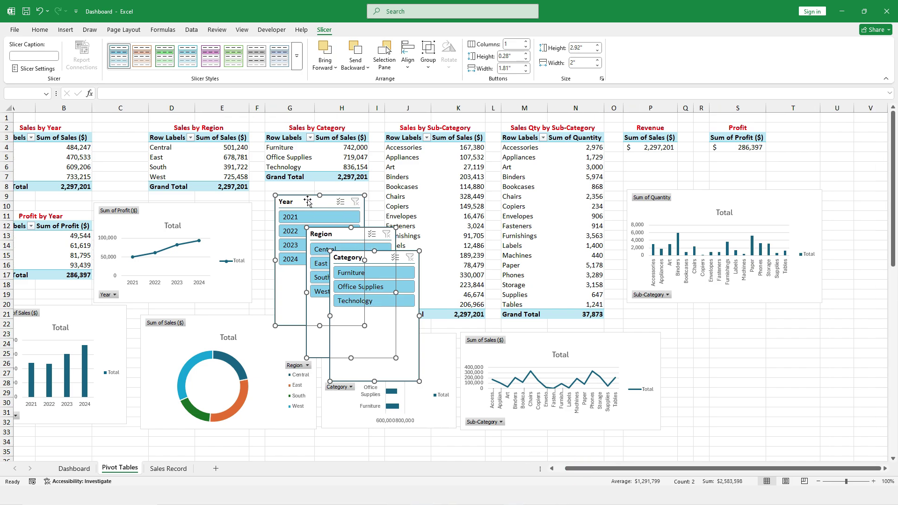
{"action": "left_click", "coordinate": [725, 316]}
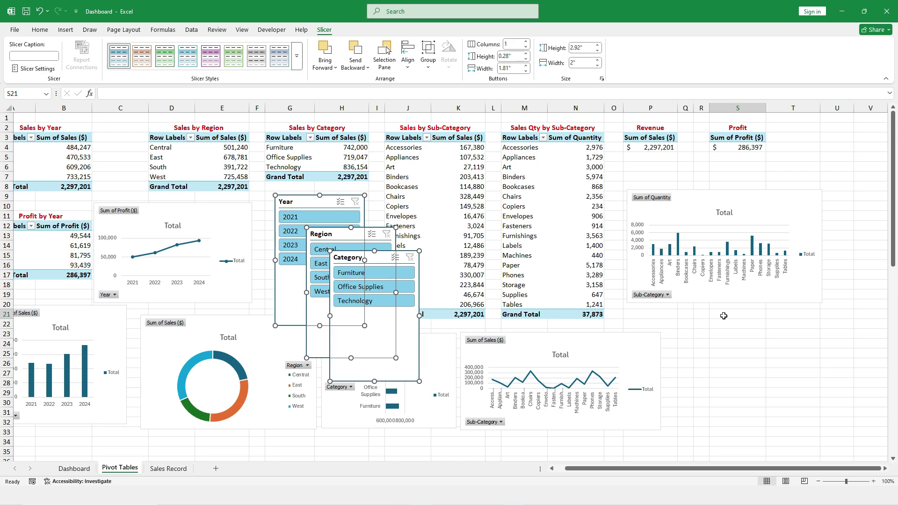
{"action": "left_click_drag", "start_coordinate": [567, 470], "coordinate": [567, 468]}
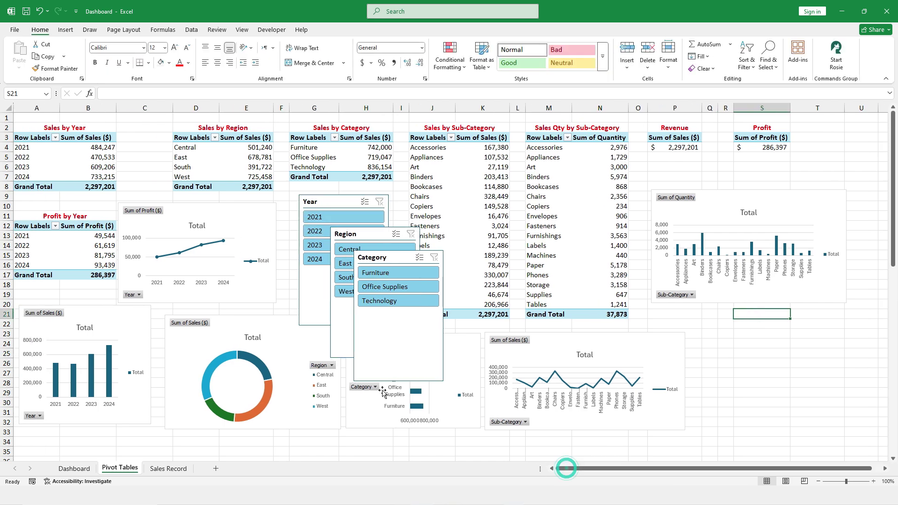
- Spread the Year, Region and Category slicers side by side so they no longer overlap
{"action": "left_click_drag", "start_coordinate": [312, 208], "coordinate": [283, 204]}
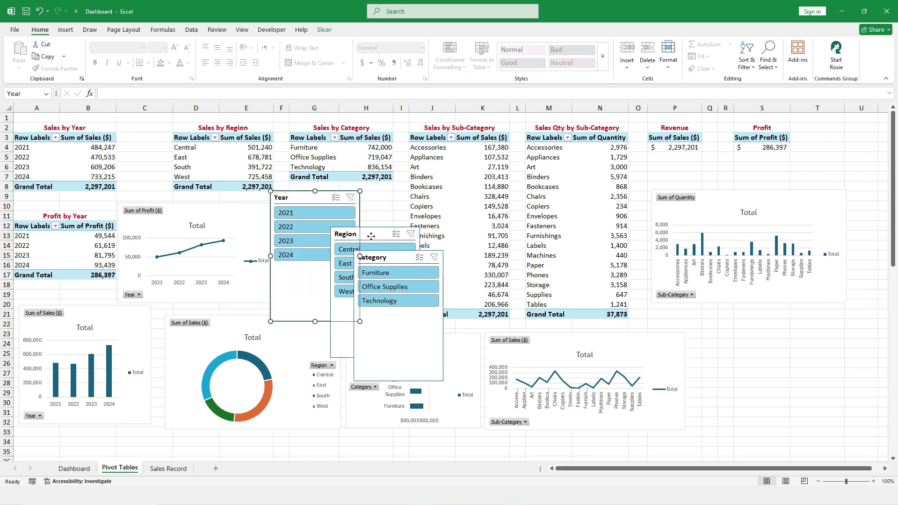
{"action": "left_click_drag", "start_coordinate": [372, 238], "coordinate": [406, 199]}
{"action": "left_click_drag", "start_coordinate": [390, 260], "coordinate": [493, 200]}
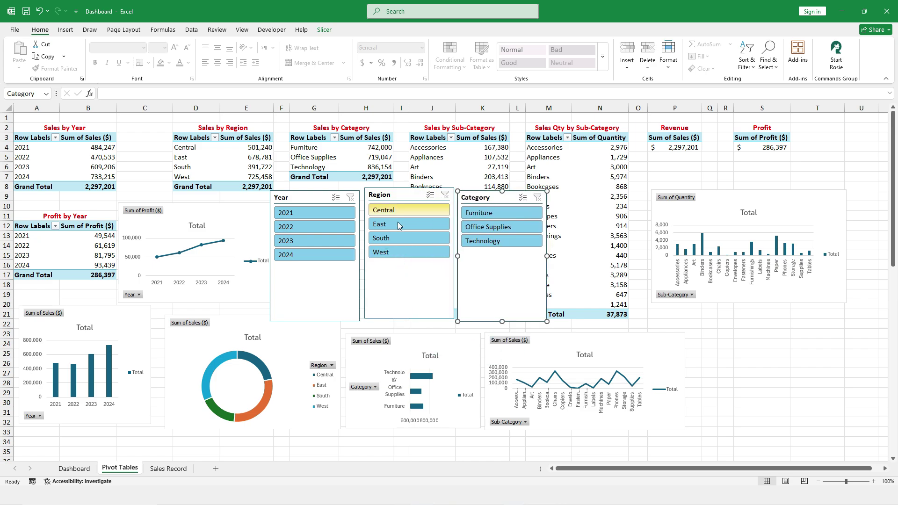
- Shorten the Year, Region and Category slicers together to a height of about 1.66"
{"action": "left_click", "coordinate": [306, 198]}
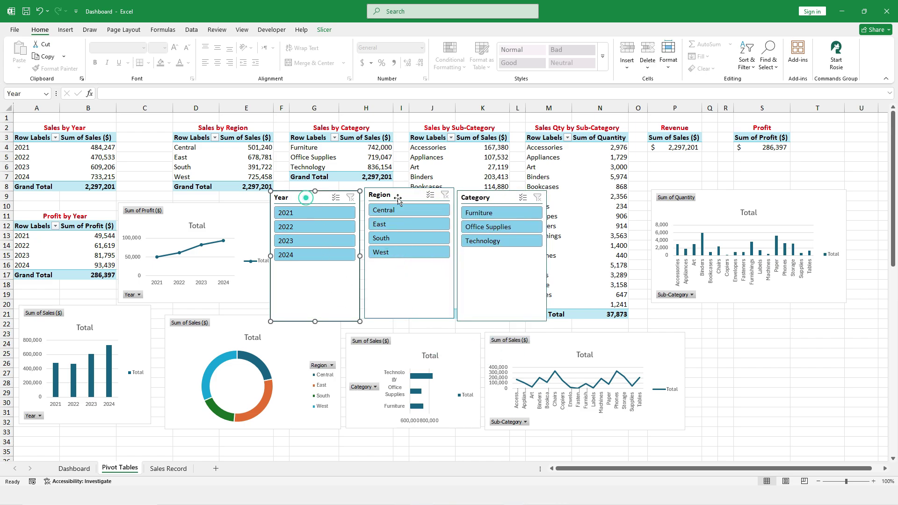
{"action": "left_click", "coordinate": [397, 198], "text": "ctrl"}
{"action": "left_click", "coordinate": [478, 197], "text": "ctrl"}
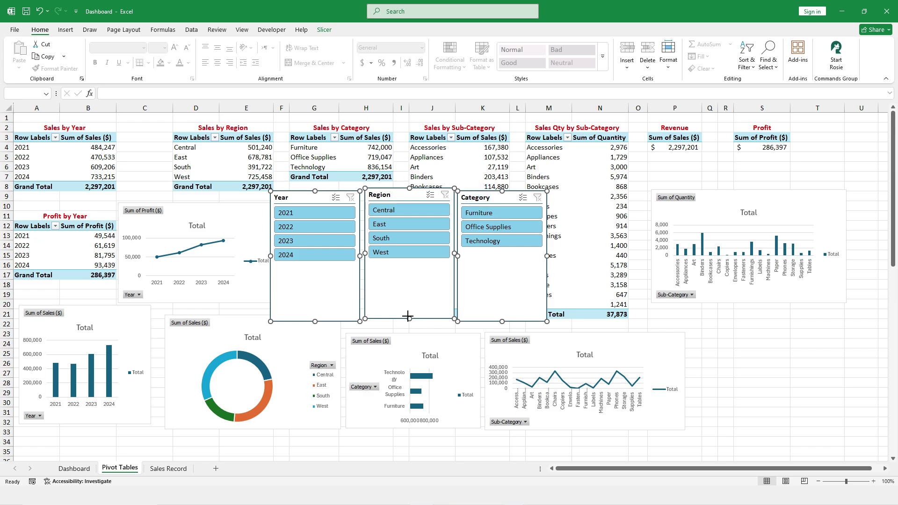
{"action": "left_click_drag", "start_coordinate": [407, 317], "coordinate": [402, 263]}
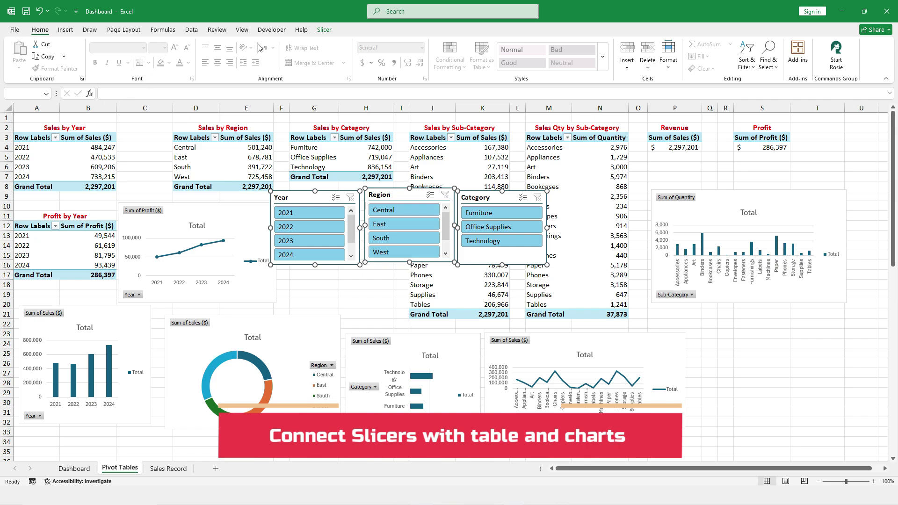
{"action": "left_click", "coordinate": [325, 30]}
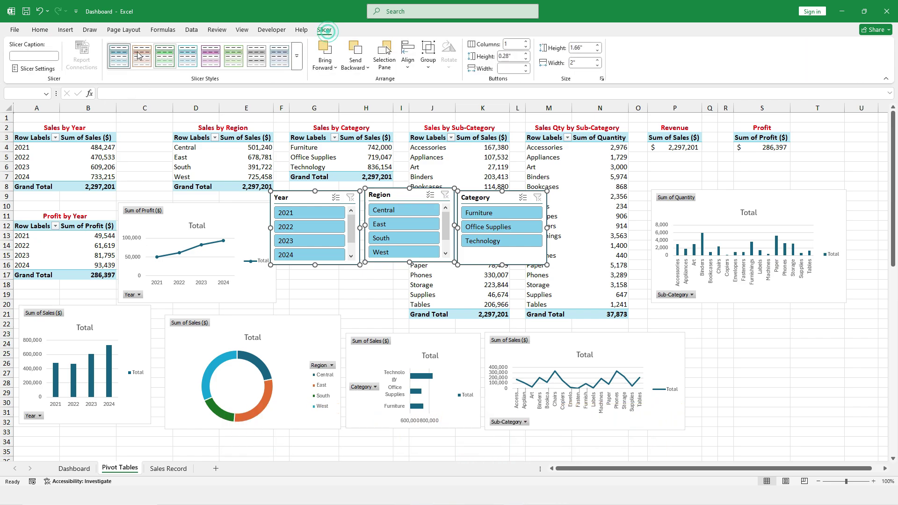
{"action": "left_click", "coordinate": [823, 324]}
- Connect the Year slicer to all PivotTables through its report connections
{"action": "left_click", "coordinate": [318, 195]}
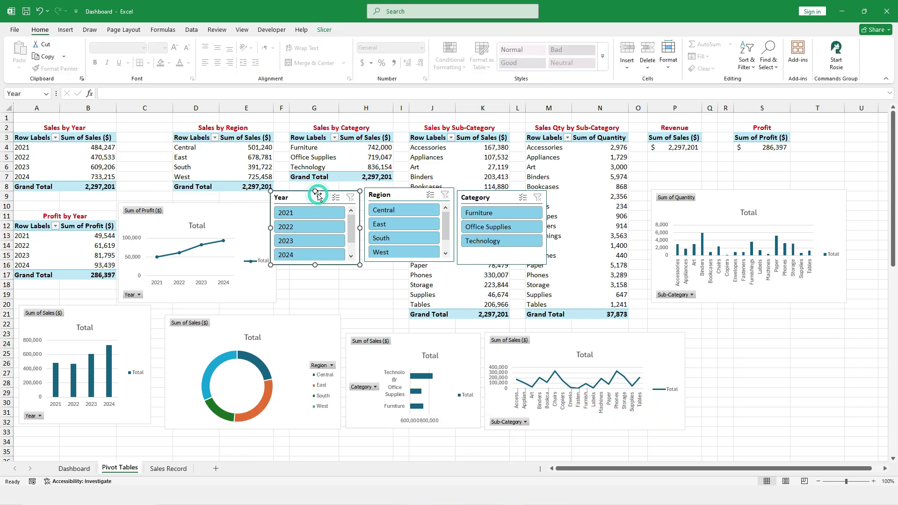
{"action": "left_click", "coordinate": [325, 30]}
{"action": "left_click", "coordinate": [81, 56]}
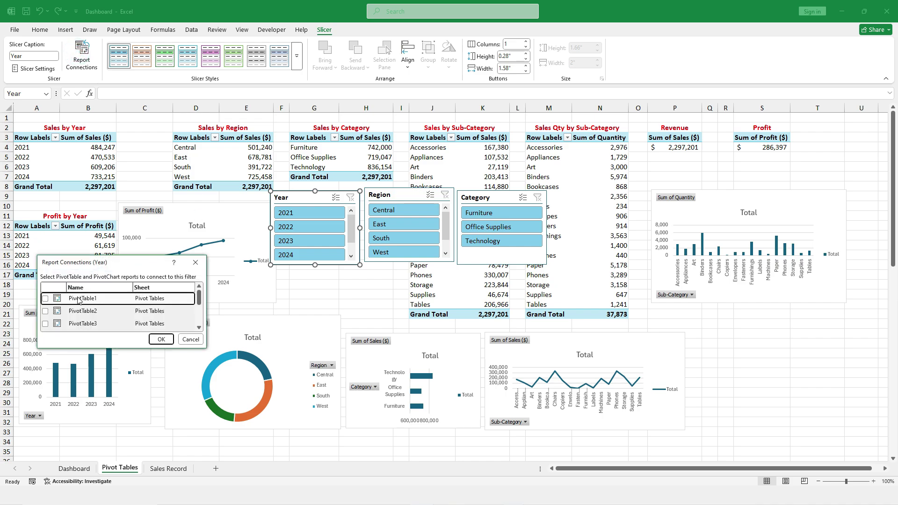
{"action": "left_click", "coordinate": [43, 298]}
{"action": "left_click", "coordinate": [44, 312]}
{"action": "left_click", "coordinate": [43, 324]}
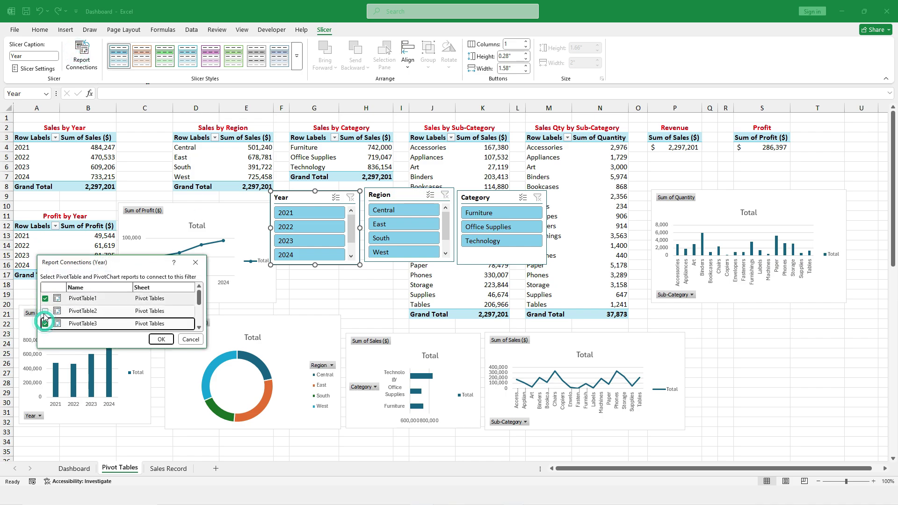
{"action": "left_click", "coordinate": [43, 313]}
{"action": "scroll", "coordinate": [45, 322], "scroll_direction": "down", "scroll_amount": 1}
{"action": "scroll", "coordinate": [46, 318], "scroll_direction": "down", "scroll_amount": 2}
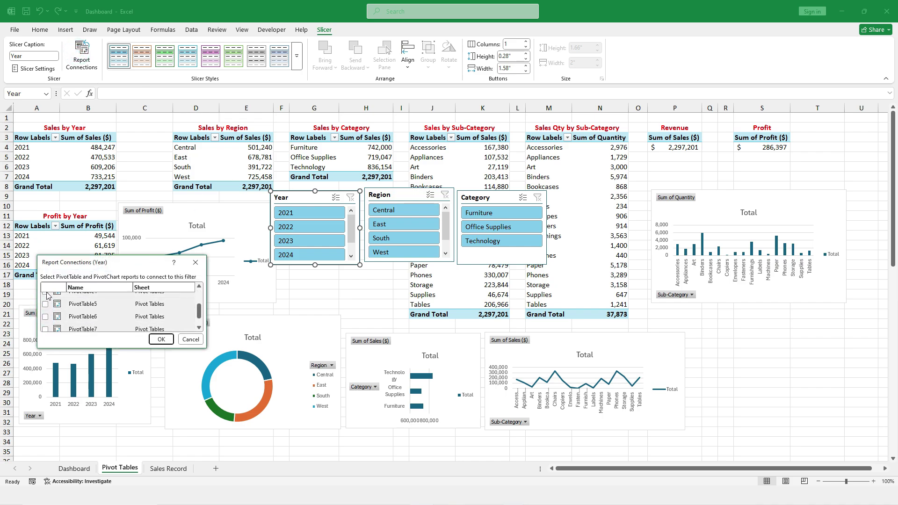
{"action": "left_click", "coordinate": [46, 294]}
{"action": "left_click", "coordinate": [45, 304]}
{"action": "left_click", "coordinate": [46, 316]}
{"action": "left_click", "coordinate": [46, 329]}
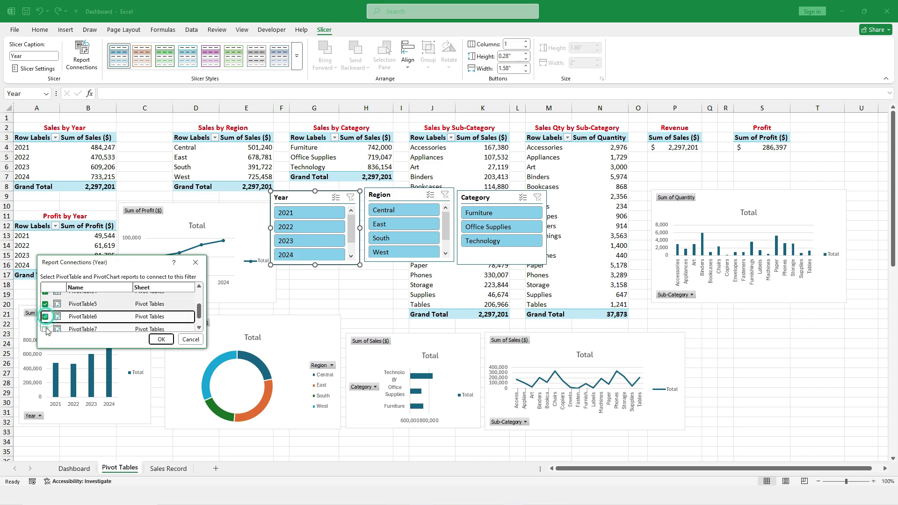
{"action": "scroll", "coordinate": [45, 328], "scroll_direction": "down", "scroll_amount": 1}
{"action": "left_click", "coordinate": [46, 327]}
{"action": "scroll", "coordinate": [84, 320], "scroll_direction": "up", "scroll_amount": 5}
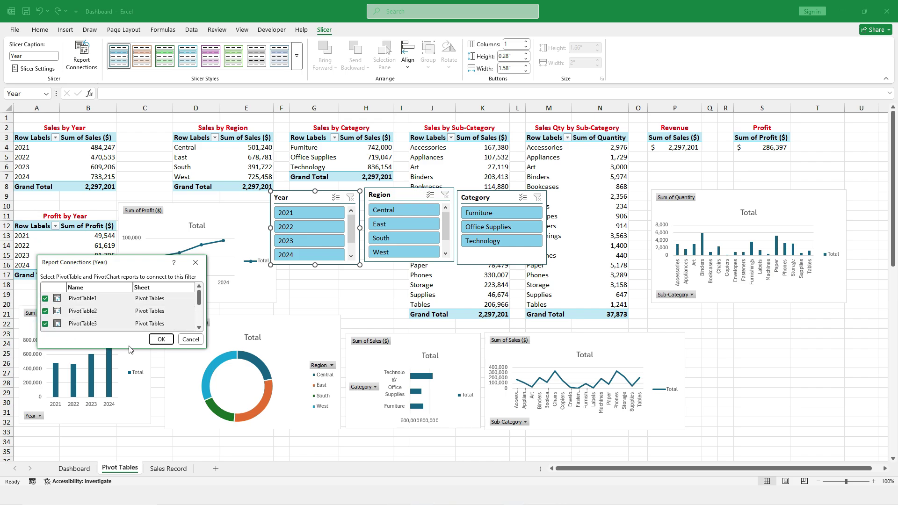
{"action": "left_click", "coordinate": [159, 339]}
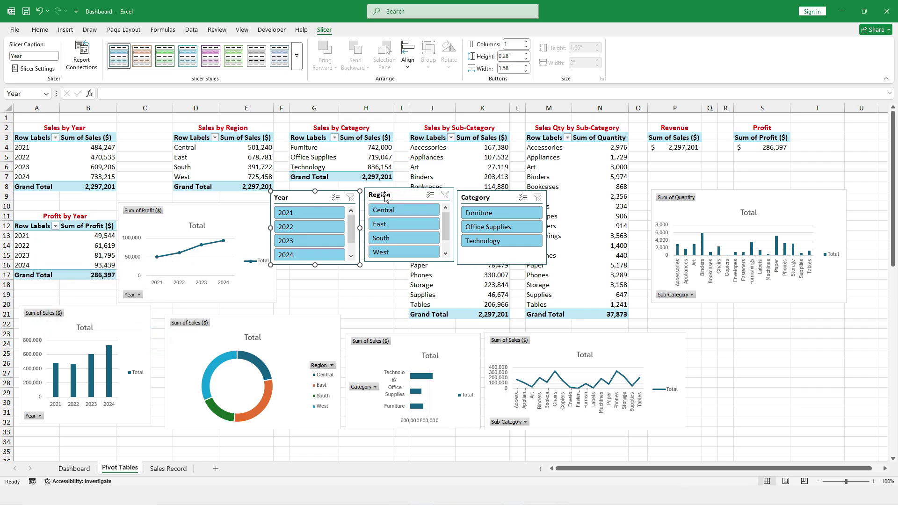
- Connect the Region slicer to all PivotTables through its report connections
{"action": "left_click", "coordinate": [385, 198]}
{"action": "left_click", "coordinate": [82, 55]}
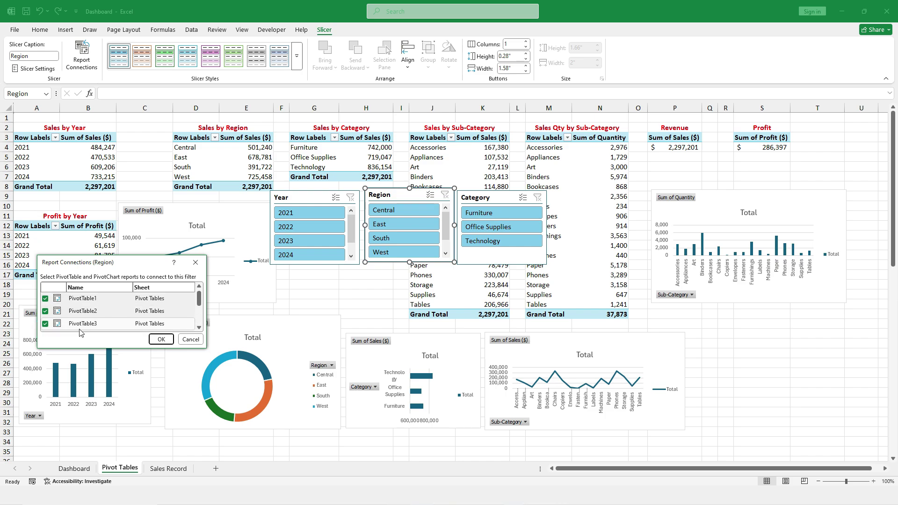
{"action": "left_click", "coordinate": [155, 338]}
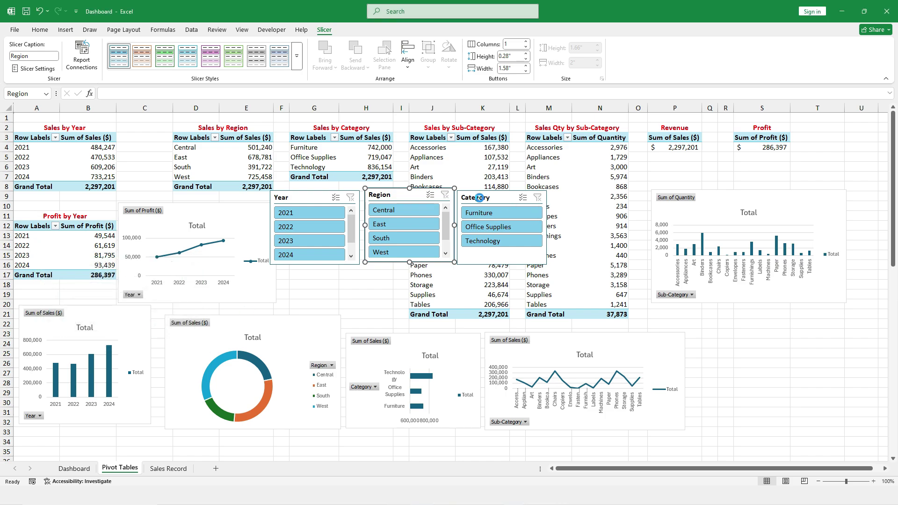
- Connect the Category slicer to all PivotTables through its report connections
{"action": "left_click", "coordinate": [479, 198]}
{"action": "left_click", "coordinate": [82, 55]}
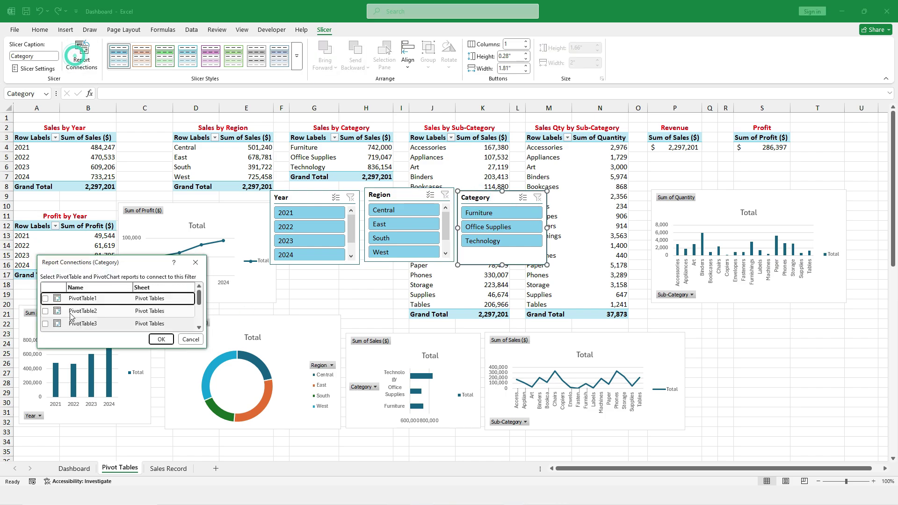
{"action": "left_click", "coordinate": [45, 312]}
{"action": "left_click", "coordinate": [45, 324]}
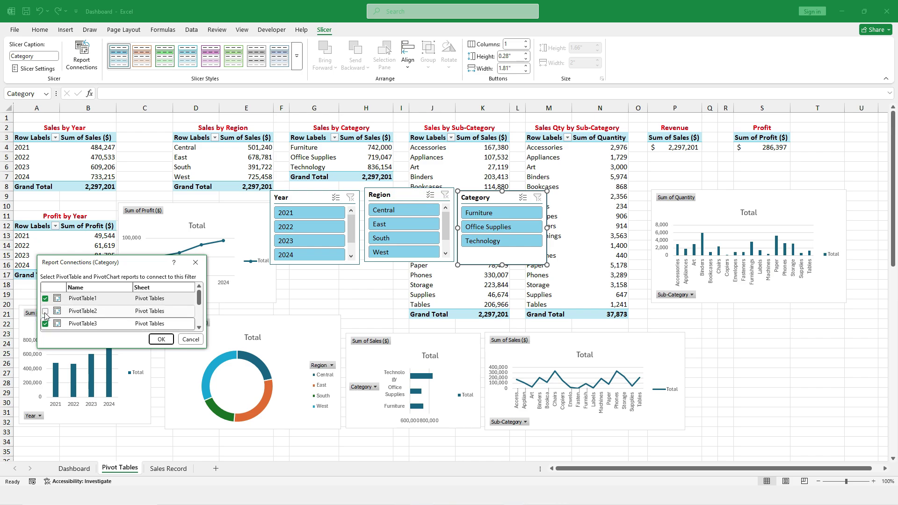
{"action": "scroll", "coordinate": [46, 315], "scroll_direction": "down", "scroll_amount": 2}
{"action": "scroll", "coordinate": [47, 315], "scroll_direction": "up", "scroll_amount": 1}
{"action": "left_click", "coordinate": [46, 313]}
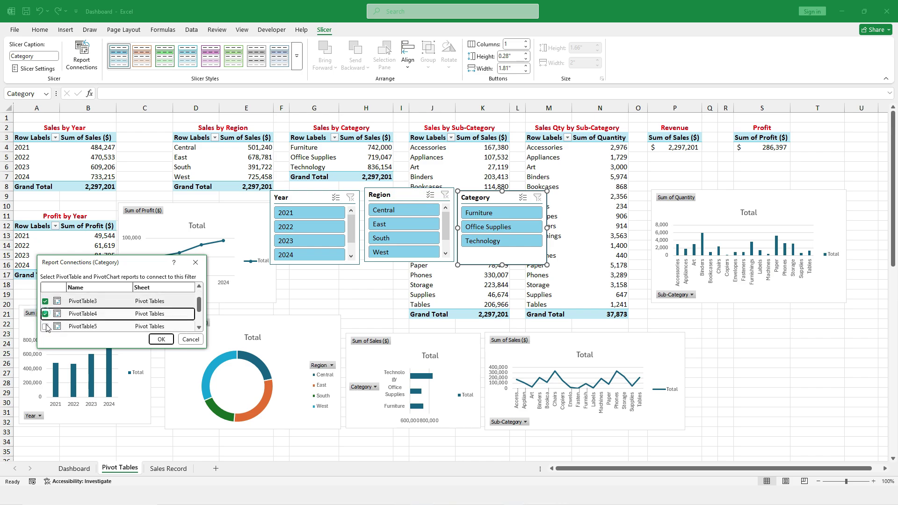
{"action": "left_click", "coordinate": [46, 326]}
{"action": "scroll", "coordinate": [47, 325], "scroll_direction": "down", "scroll_amount": 1}
{"action": "left_click", "coordinate": [45, 317]}
{"action": "left_click", "coordinate": [46, 329]}
{"action": "scroll", "coordinate": [46, 329], "scroll_direction": "down", "scroll_amount": 1}
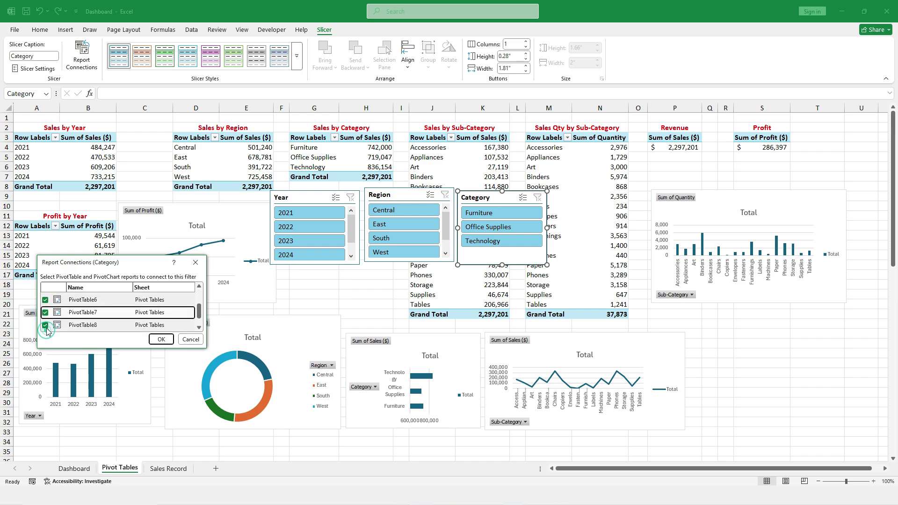
{"action": "left_click", "coordinate": [46, 325]}
{"action": "scroll", "coordinate": [46, 326], "scroll_direction": "up", "scroll_amount": 3}
{"action": "left_click", "coordinate": [161, 338]}
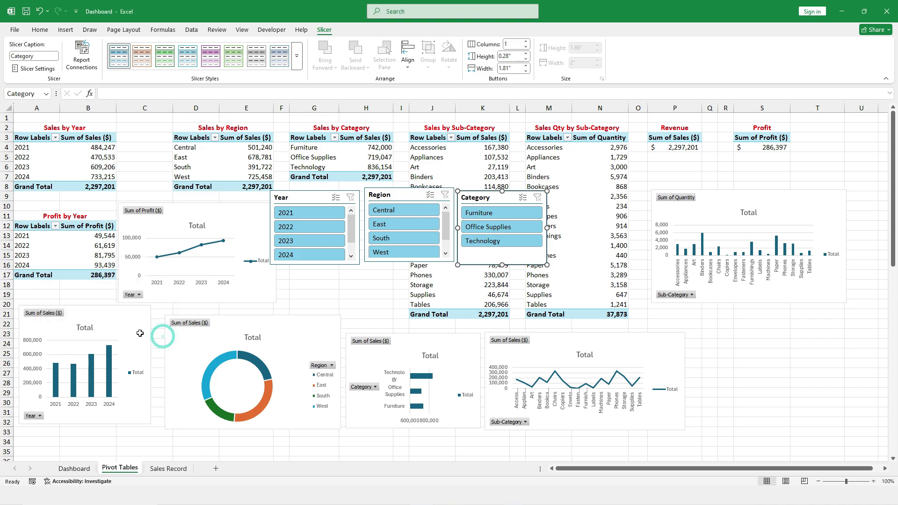
- Move the six PivotCharts and the Year, Region and Category slicers together from the Pivot Tables sheet to the Dashboard sheet
{"action": "left_click", "coordinate": [220, 208]}
{"action": "left_click", "coordinate": [139, 314], "text": "ctrl"}
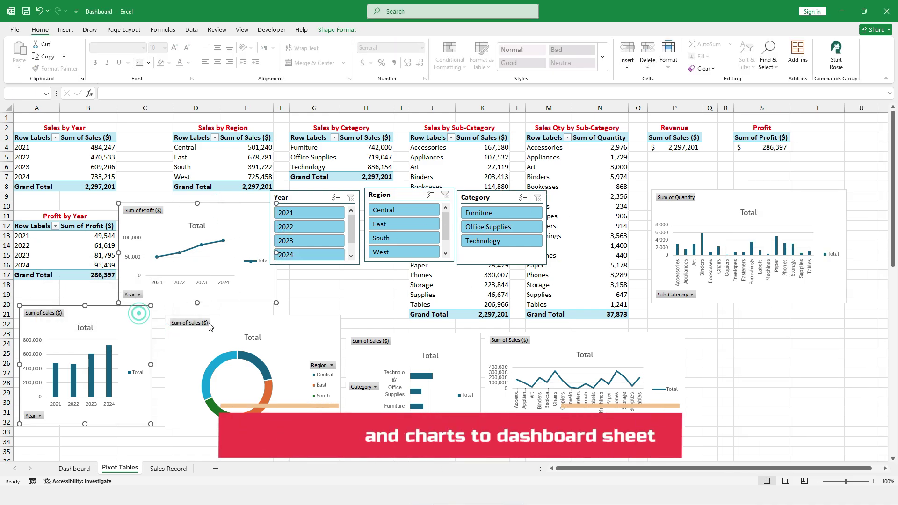
{"action": "left_click", "coordinate": [247, 318], "text": "ctrl"}
{"action": "left_click", "coordinate": [402, 339], "text": "ctrl"}
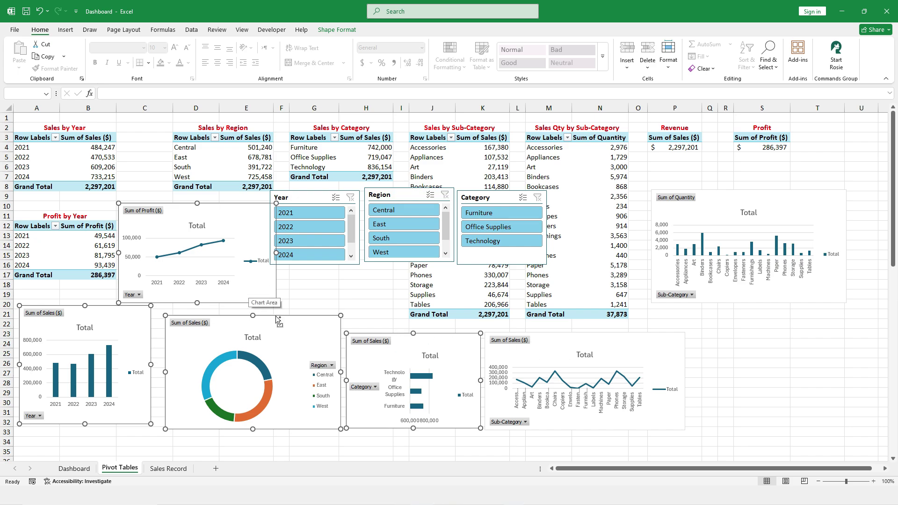
{"action": "left_click", "coordinate": [554, 343], "text": "ctrl"}
{"action": "left_click", "coordinate": [708, 200], "text": "ctrl"}
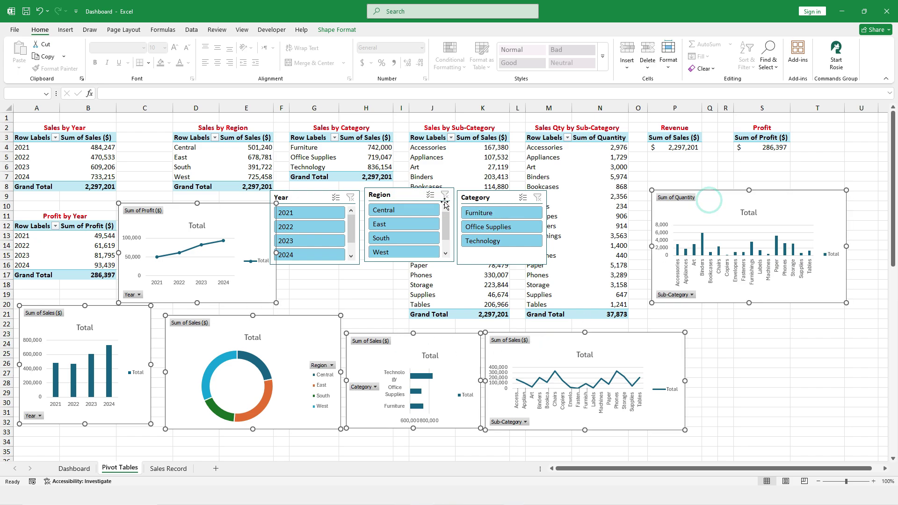
{"action": "left_click", "coordinate": [468, 199], "text": "ctrl"}
{"action": "left_click", "coordinate": [369, 195], "text": "ctrl"}
{"action": "left_click", "coordinate": [291, 198], "text": "ctrl"}
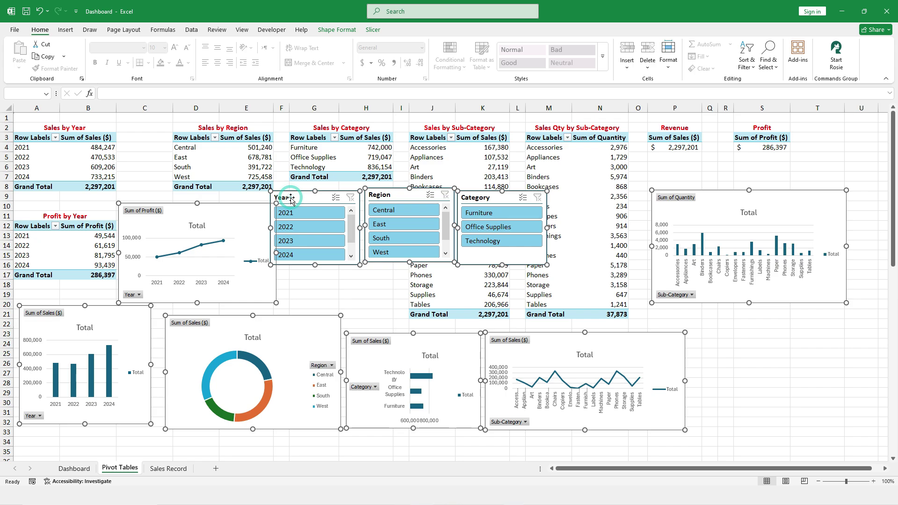
{"action": "key", "text": "ctrl+x"}
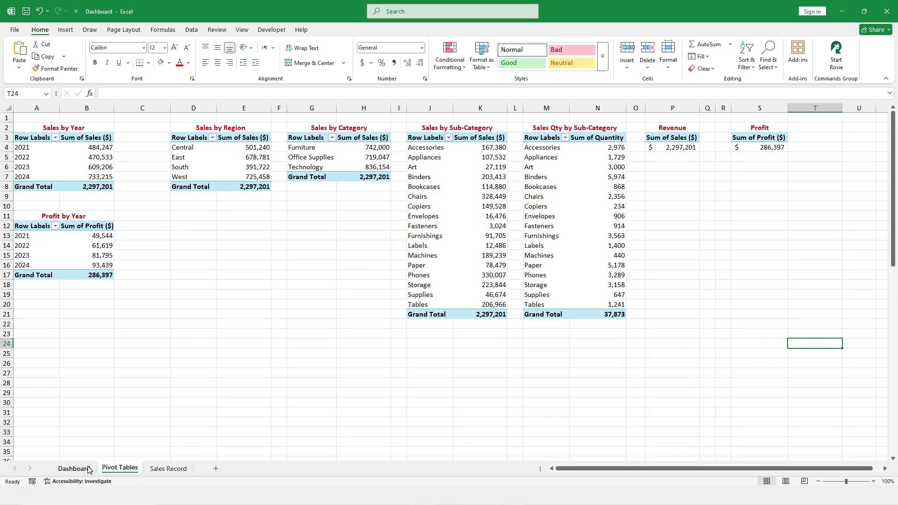
{"action": "left_click", "coordinate": [74, 469]}
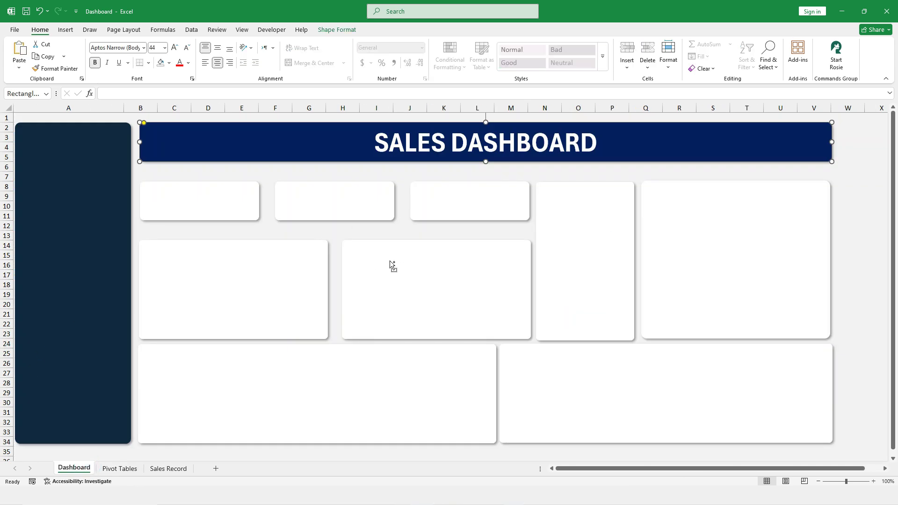
{"action": "key", "text": "ctrl+v"}
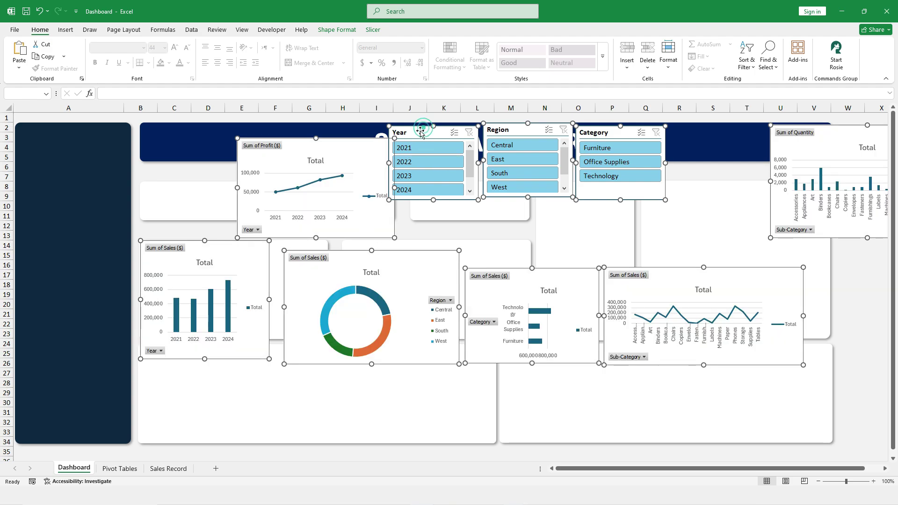
{"action": "left_click", "coordinate": [507, 229]}
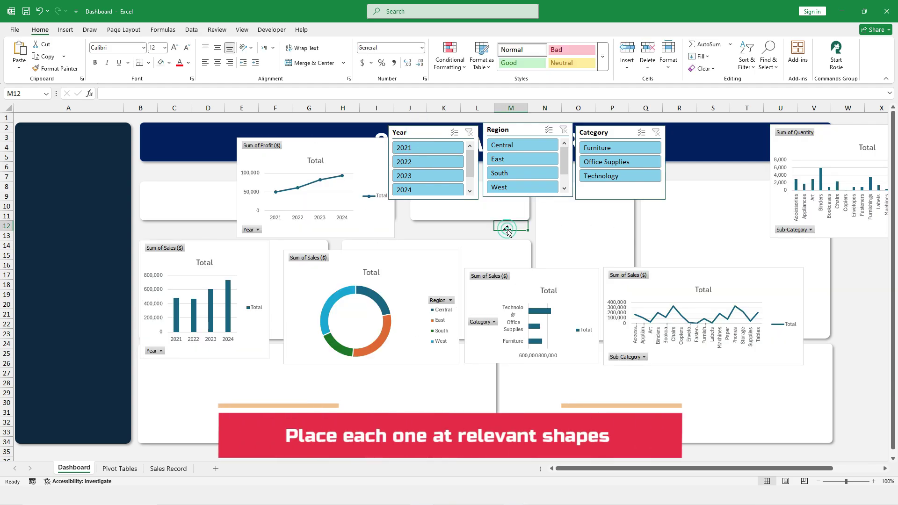
- Stack the Year, Region and Category slicers on the dark side shape and widen them to nearly fill its width
{"action": "left_click_drag", "start_coordinate": [406, 136], "coordinate": [39, 139]}
{"action": "left_click_drag", "start_coordinate": [117, 168], "coordinate": [124, 164]}
{"action": "left_click_drag", "start_coordinate": [506, 131], "coordinate": [44, 229]}
{"action": "left_click_drag", "start_coordinate": [112, 260], "coordinate": [124, 261]}
{"action": "left_click_drag", "start_coordinate": [72, 297], "coordinate": [72, 302]}
{"action": "left_click_drag", "start_coordinate": [67, 201], "coordinate": [67, 208]}
{"action": "left_click_drag", "start_coordinate": [608, 133], "coordinate": [54, 320]}
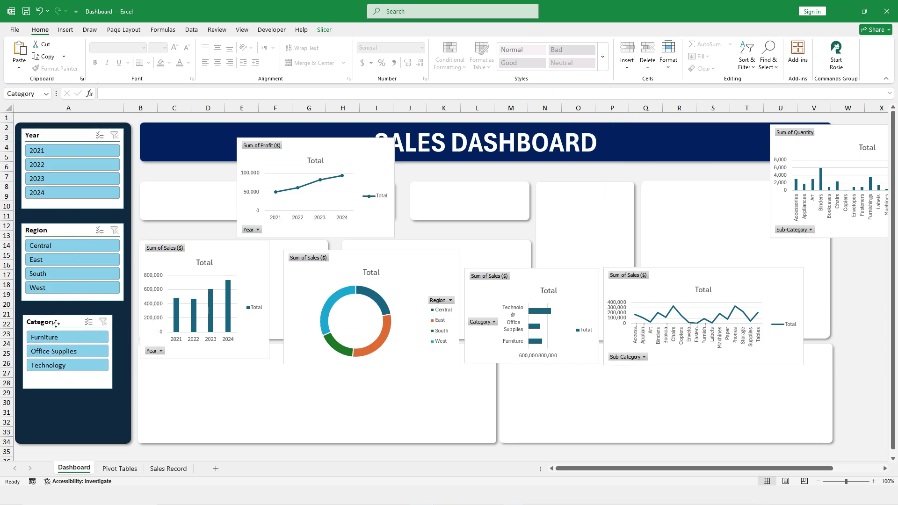
{"action": "left_click_drag", "start_coordinate": [111, 351], "coordinate": [122, 352]}
{"action": "left_click", "coordinate": [89, 403]}
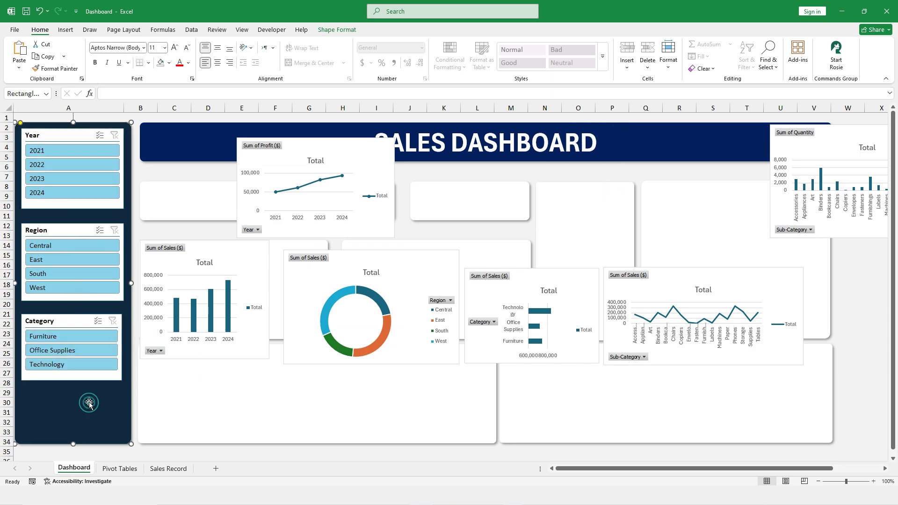
- Shift the three slicers down together on the dark shape and widen the Category slicer to match the other two
{"action": "left_click", "coordinate": [46, 135]}
{"action": "left_click", "coordinate": [50, 229], "text": "ctrl"}
{"action": "left_click", "coordinate": [59, 322], "text": "ctrl"}
{"action": "left_click_drag", "start_coordinate": [56, 230], "coordinate": [56, 273]}
{"action": "left_click", "coordinate": [128, 301]}
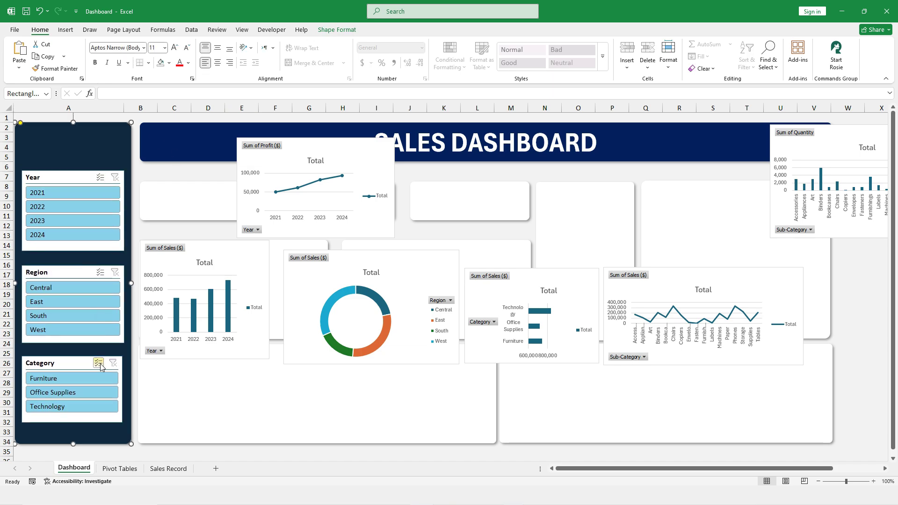
{"action": "left_click", "coordinate": [121, 385]}
{"action": "left_click_drag", "start_coordinate": [122, 389], "coordinate": [124, 390]}
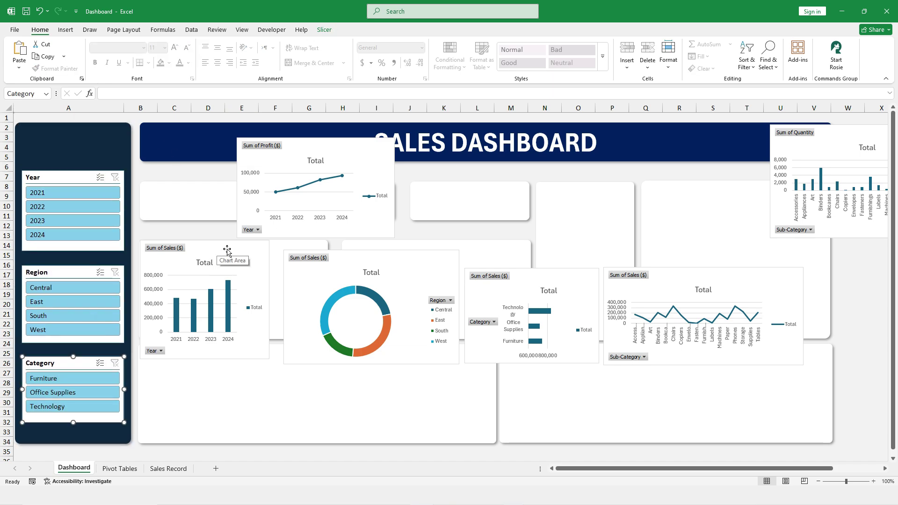
- Place the sub-category sales line chart on the wide shape below the yearly panels and resize it to fit
{"action": "left_click_drag", "start_coordinate": [719, 271], "coordinate": [259, 345]}
{"action": "left_click_drag", "start_coordinate": [343, 341], "coordinate": [310, 375]}
{"action": "left_click_drag", "start_coordinate": [311, 407], "coordinate": [487, 406]}
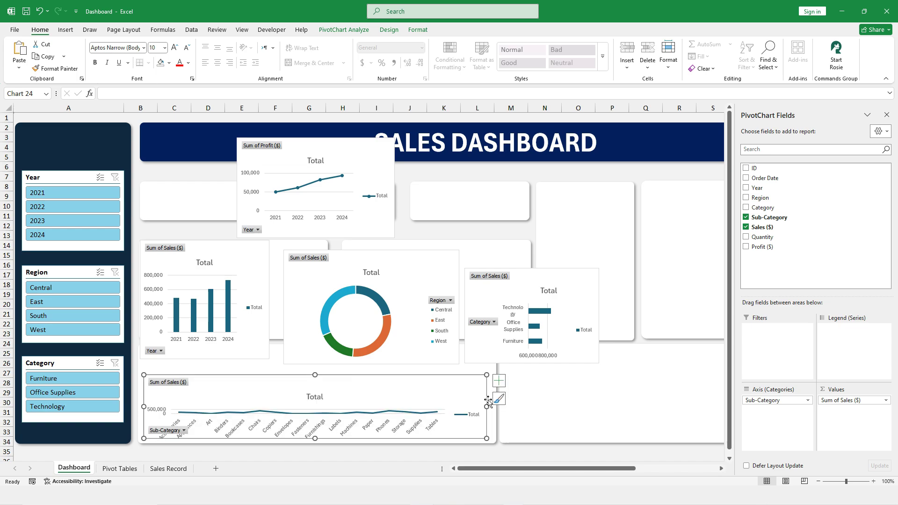
- Move the region doughnut chart out of the way and resize the Sales by Year column chart to fit its shape
{"action": "left_click_drag", "start_coordinate": [395, 252], "coordinate": [717, 201]}
{"action": "left_click", "coordinate": [265, 300]}
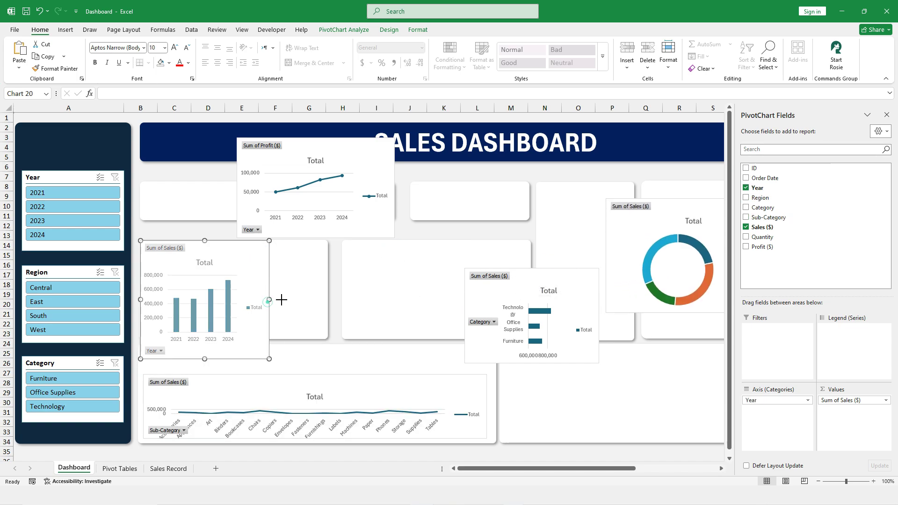
{"action": "left_click_drag", "start_coordinate": [270, 300], "coordinate": [322, 299]}
{"action": "left_click_drag", "start_coordinate": [232, 331], "coordinate": [232, 332]}
{"action": "left_click_drag", "start_coordinate": [232, 241], "coordinate": [231, 252]}
{"action": "left_click_drag", "start_coordinate": [323, 292], "coordinate": [327, 292]}
{"action": "left_click_drag", "start_coordinate": [233, 331], "coordinate": [233, 336]}
- Place the category sales bar chart on the tall narrow shape and resize it to fit
{"action": "left_click_drag", "start_coordinate": [532, 272], "coordinate": [609, 191]}
{"action": "left_click_drag", "start_coordinate": [675, 234], "coordinate": [630, 232]}
{"action": "left_click_drag", "start_coordinate": [586, 283], "coordinate": [586, 334]}
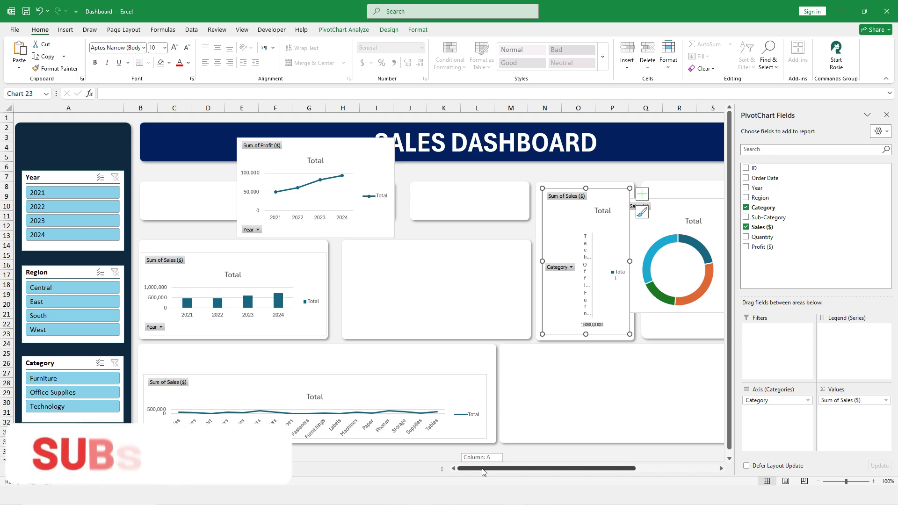
- Place the sub-category quantity column chart on the wide shape beside the sub-category sales chart and resize it to fit
{"action": "left_click_drag", "start_coordinate": [483, 468], "coordinate": [546, 469]}
{"action": "left_click_drag", "start_coordinate": [677, 132], "coordinate": [360, 351]}
{"action": "left_click_drag", "start_coordinate": [463, 397], "coordinate": [589, 394]}
{"action": "left_click_drag", "start_coordinate": [427, 350], "coordinate": [426, 346]}
- Place the region doughnut chart on the large shape beside the category chart and resize it to fit
{"action": "left_click_drag", "start_coordinate": [467, 198], "coordinate": [514, 185]}
{"action": "mouse_move", "coordinate": [467, 189]}
{"action": "left_mouse_down"}
{"action": "mouse_move", "coordinate": [468, 203]}
{"action": "mouse_move", "coordinate": [460, 190]}
{"action": "left_mouse_up"}
{"action": "left_click_drag", "start_coordinate": [501, 301], "coordinate": [500, 333]}
{"action": "left_click_drag", "start_coordinate": [500, 188], "coordinate": [500, 200]}
- Fit the profit line chart onto the empty shape beside the Sales by Year chart and close the PivotChart field list
{"action": "left_click_drag", "start_coordinate": [110, 143], "coordinate": [220, 238]}
{"action": "left_click_drag", "start_coordinate": [191, 233], "coordinate": [191, 254]}
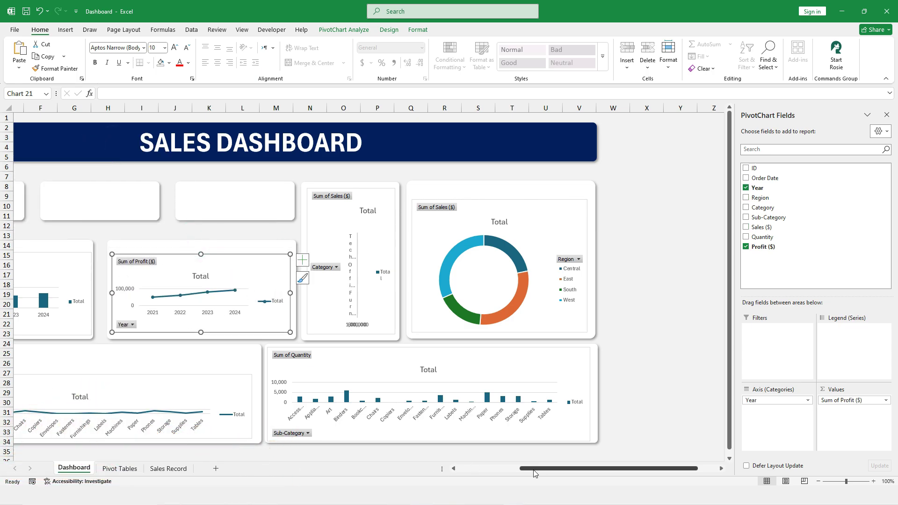
{"action": "left_click_drag", "start_coordinate": [532, 469], "coordinate": [445, 470]}
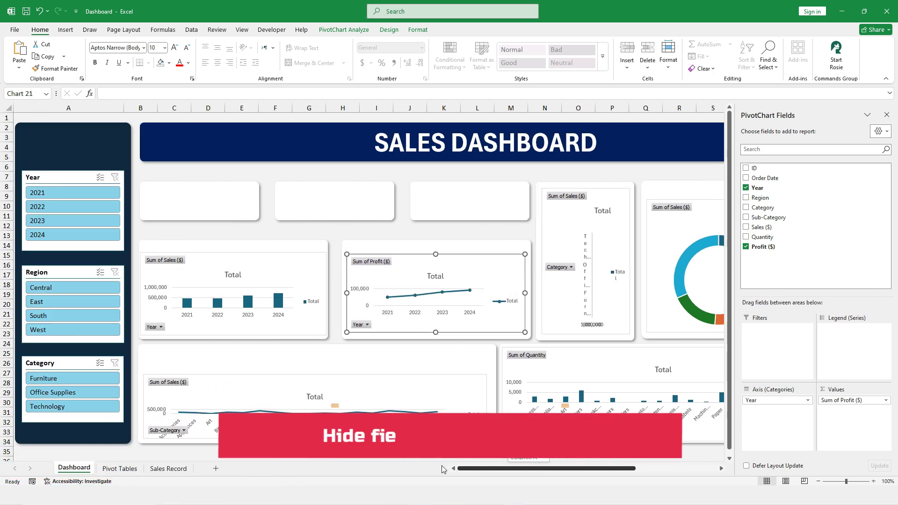
{"action": "left_click", "coordinate": [887, 115]}
- Hide all field buttons on the six PivotCharts placed on the dashboard
{"action": "right_click", "coordinate": [163, 263]}
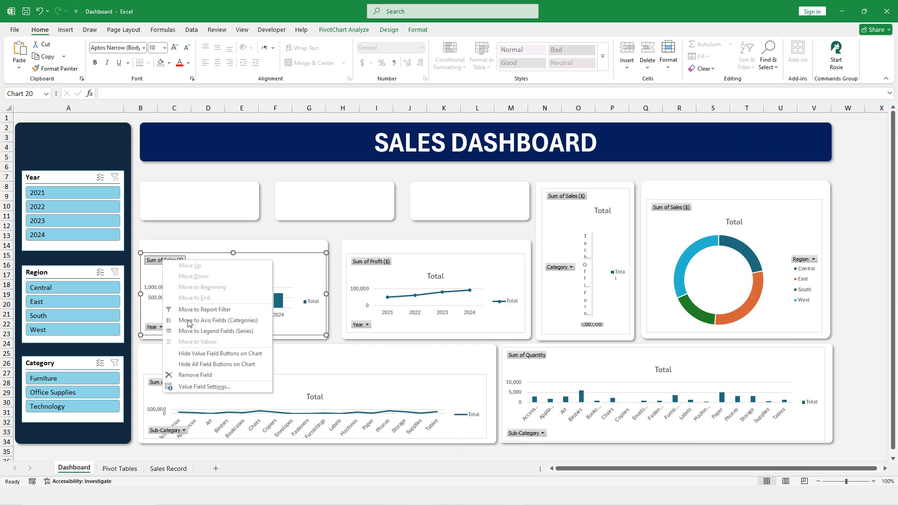
{"action": "left_click", "coordinate": [206, 363]}
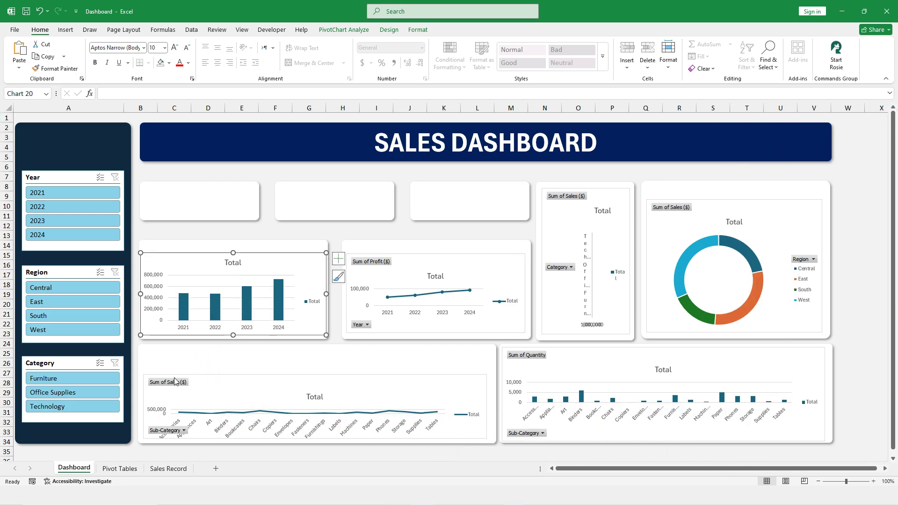
{"action": "right_click", "coordinate": [175, 381]}
{"action": "left_click", "coordinate": [206, 354]}
{"action": "right_click", "coordinate": [370, 265]}
{"action": "right_click", "coordinate": [566, 196]}
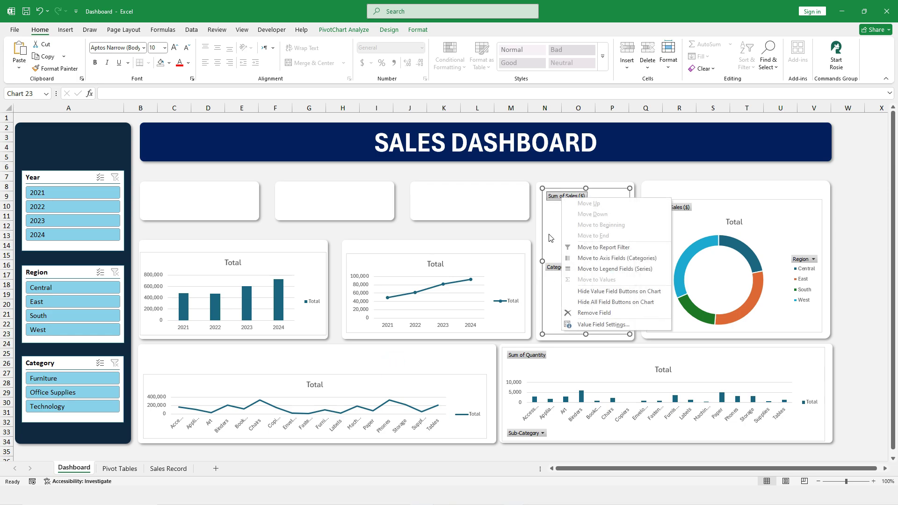
{"action": "left_click", "coordinate": [591, 310]}
{"action": "right_click", "coordinate": [523, 356]}
{"action": "left_click", "coordinate": [562, 327]}
{"action": "right_click", "coordinate": [671, 207]}
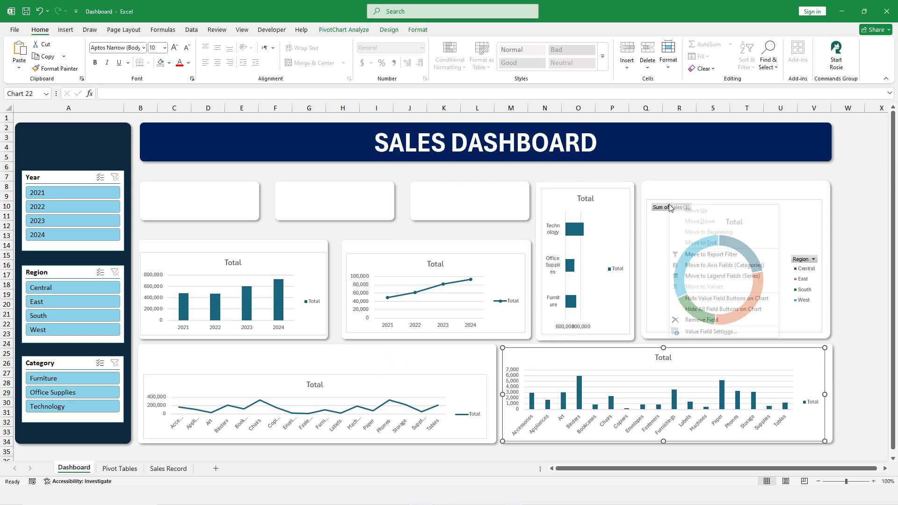
{"action": "left_click", "coordinate": [709, 314]}
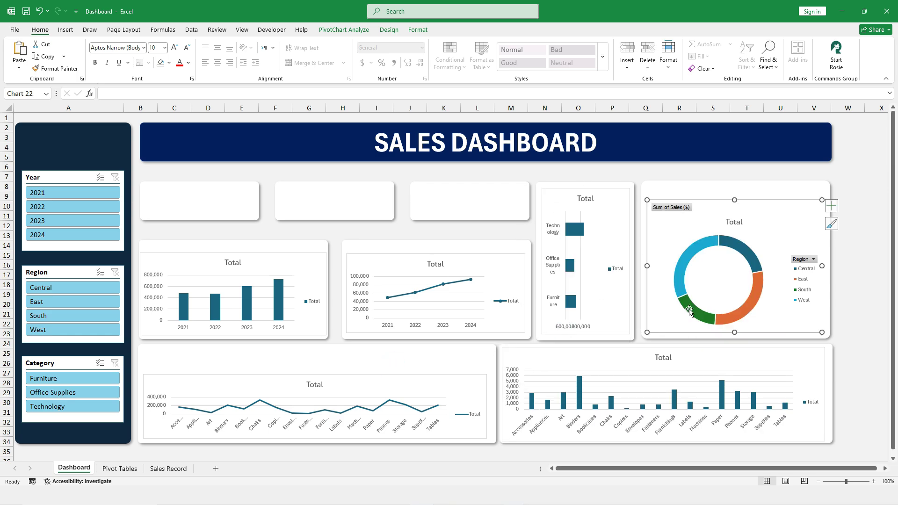
- Remove the chart title, gridlines and legend from the yearly sales column chart
{"action": "left_click", "coordinate": [322, 259]}
{"action": "left_click", "coordinate": [339, 258]}
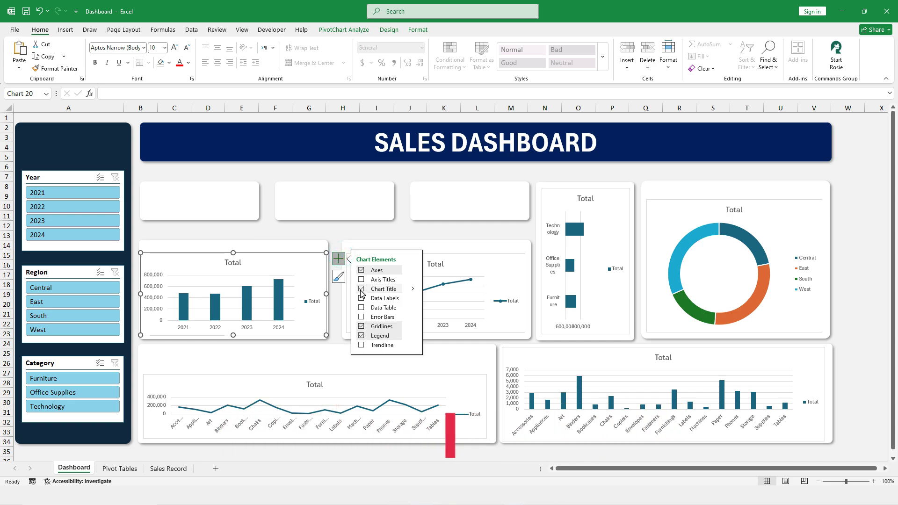
{"action": "left_click", "coordinate": [362, 289]}
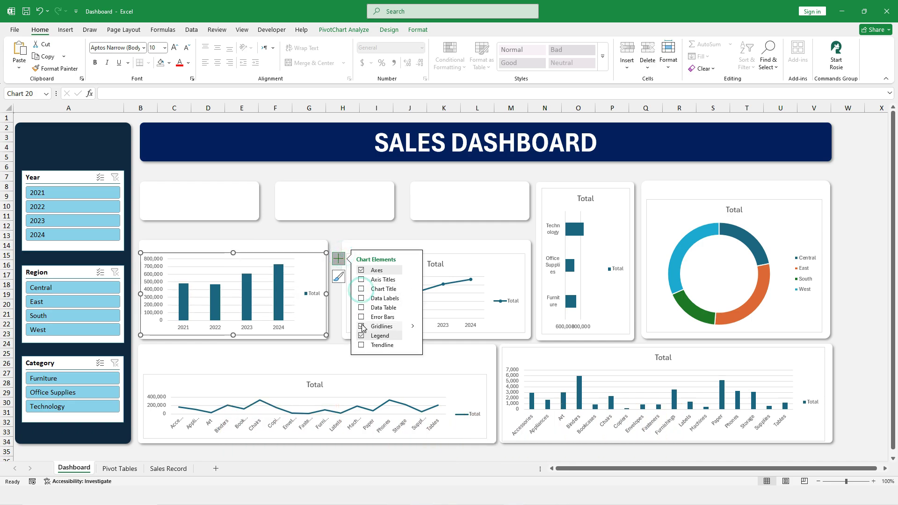
{"action": "left_click", "coordinate": [362, 326]}
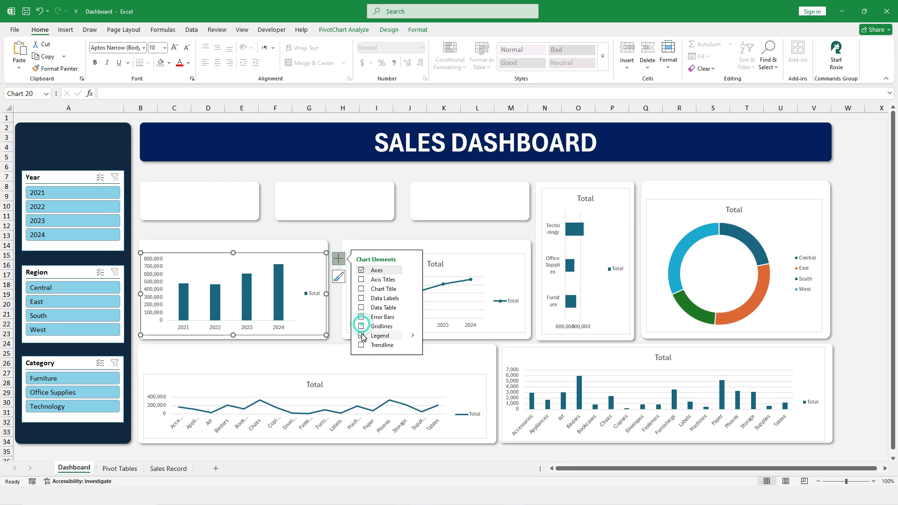
{"action": "left_click", "coordinate": [361, 336]}
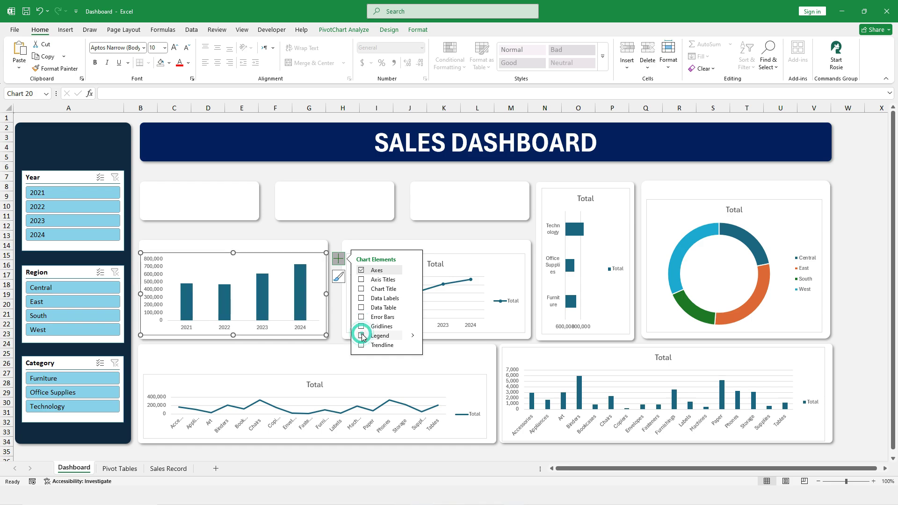
- Remove the chart title, gridlines and legend from the yearly profit line chart
{"action": "left_click", "coordinate": [447, 253]}
{"action": "left_click", "coordinate": [538, 260]}
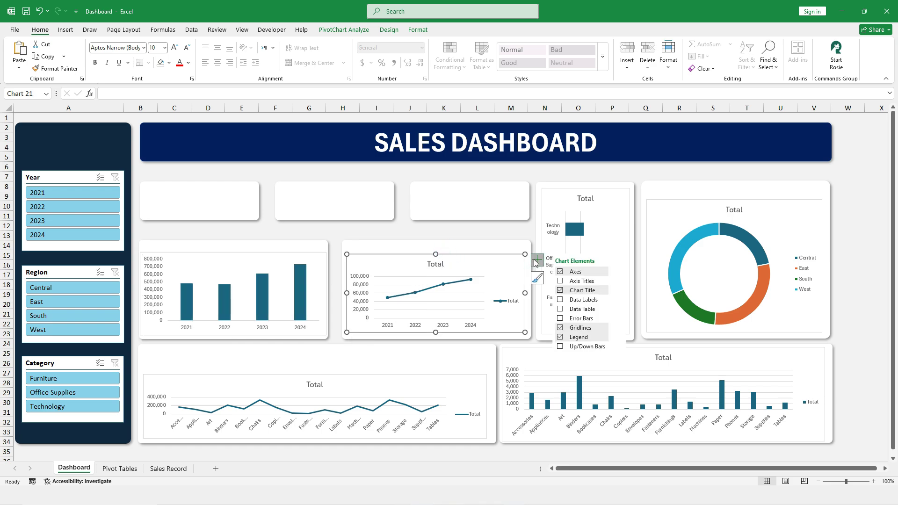
{"action": "left_click", "coordinate": [560, 290]}
{"action": "left_click", "coordinate": [560, 327]}
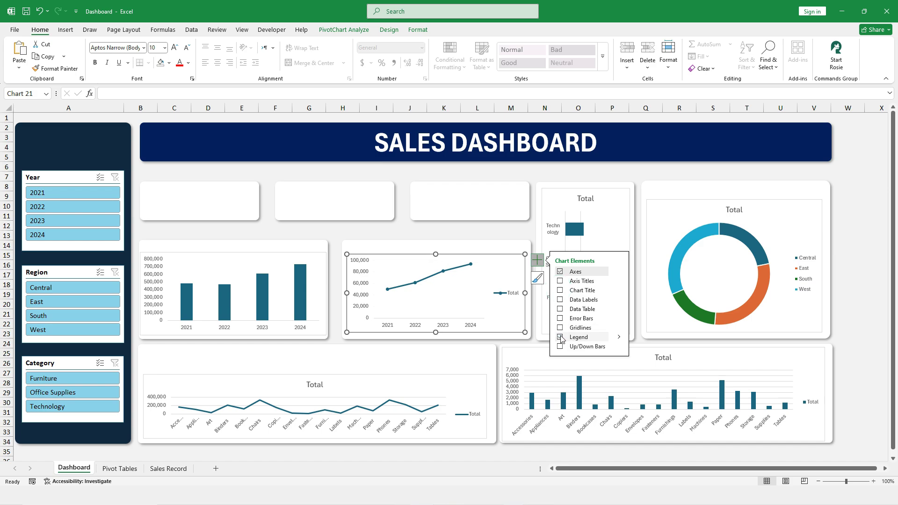
{"action": "left_click", "coordinate": [560, 337]}
- Remove the chart title, gridlines and legend from the sub-category sales line chart
{"action": "left_click", "coordinate": [317, 374]}
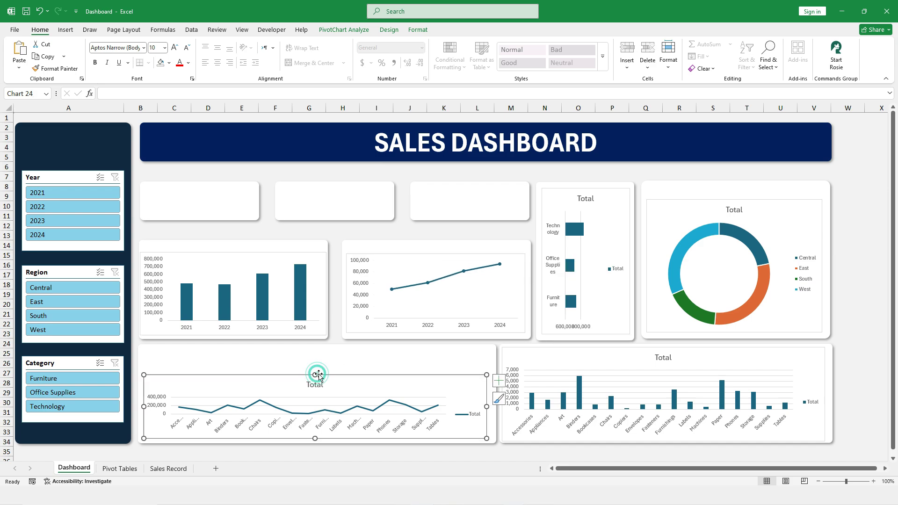
{"action": "left_click", "coordinate": [499, 380]}
{"action": "left_click", "coordinate": [522, 411]}
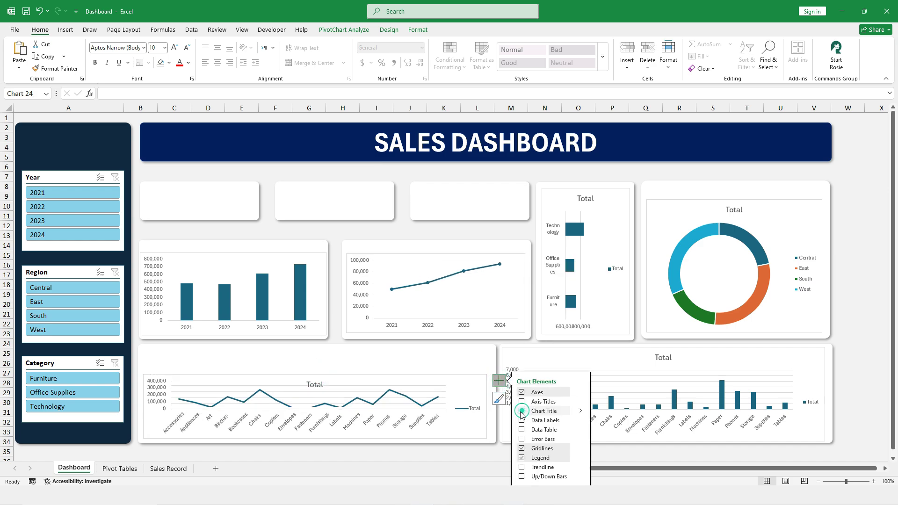
{"action": "left_click", "coordinate": [522, 448]}
{"action": "left_click", "coordinate": [523, 458]}
- Extend the sub-category sales line chart upward to fill more of its panel shape
{"action": "left_click", "coordinate": [332, 371]}
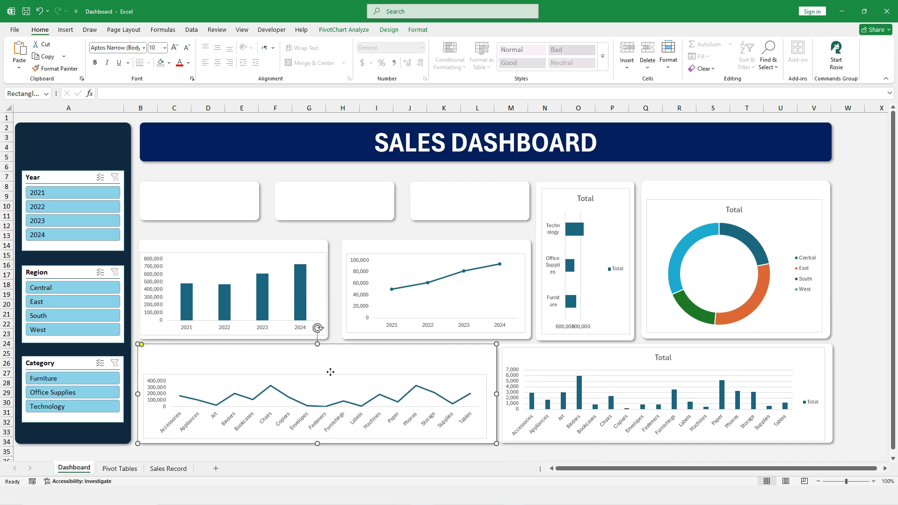
{"action": "left_click", "coordinate": [325, 375]}
{"action": "left_click_drag", "start_coordinate": [316, 375], "coordinate": [312, 358]}
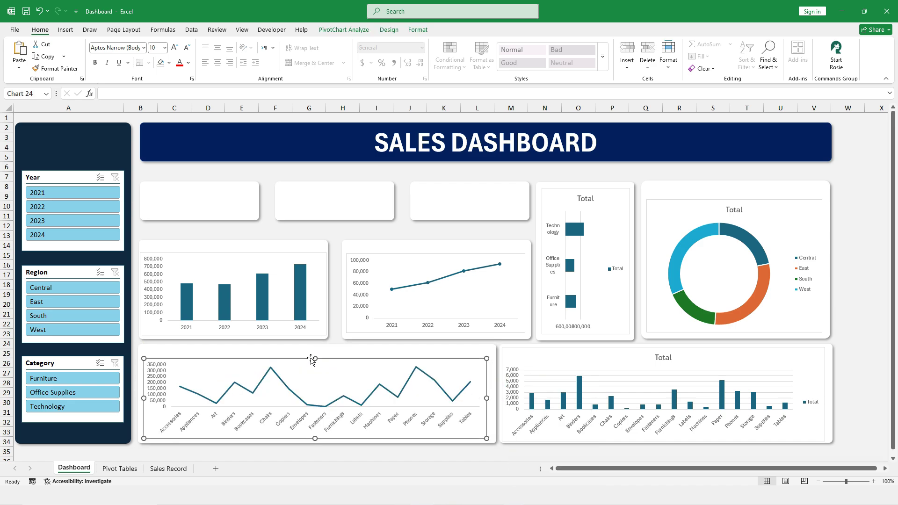
- Remove the chart title, gridlines and legend from the sub-category quantity column chart
{"action": "left_click", "coordinate": [676, 363]}
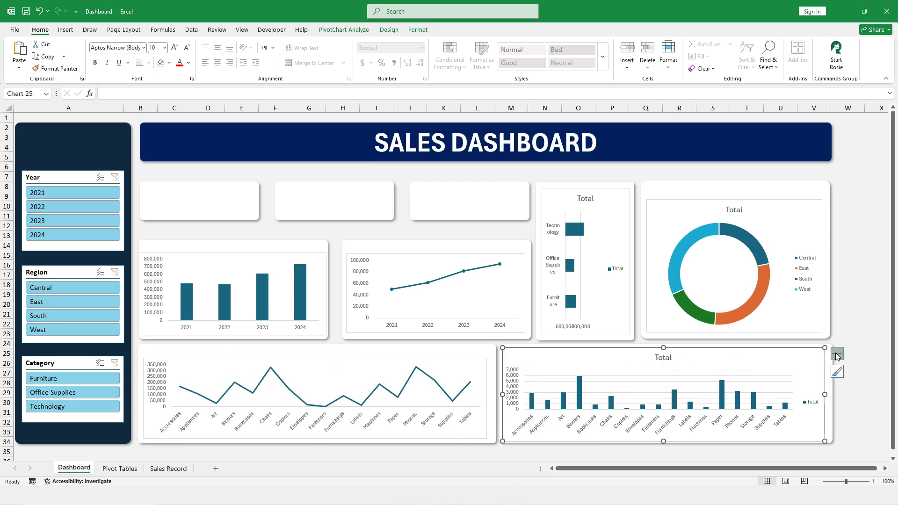
{"action": "left_click", "coordinate": [836, 353]}
{"action": "left_click", "coordinate": [434, 384]}
{"action": "left_click", "coordinate": [432, 421]}
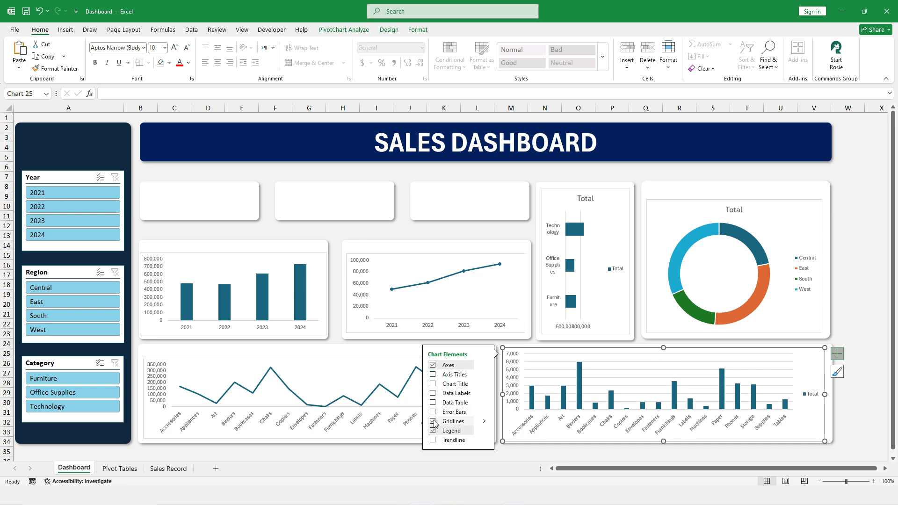
{"action": "left_click", "coordinate": [433, 431]}
- Remove the chart title from the region doughnut chart, keeping its legend
{"action": "left_click", "coordinate": [788, 200]}
{"action": "left_click", "coordinate": [788, 200]}
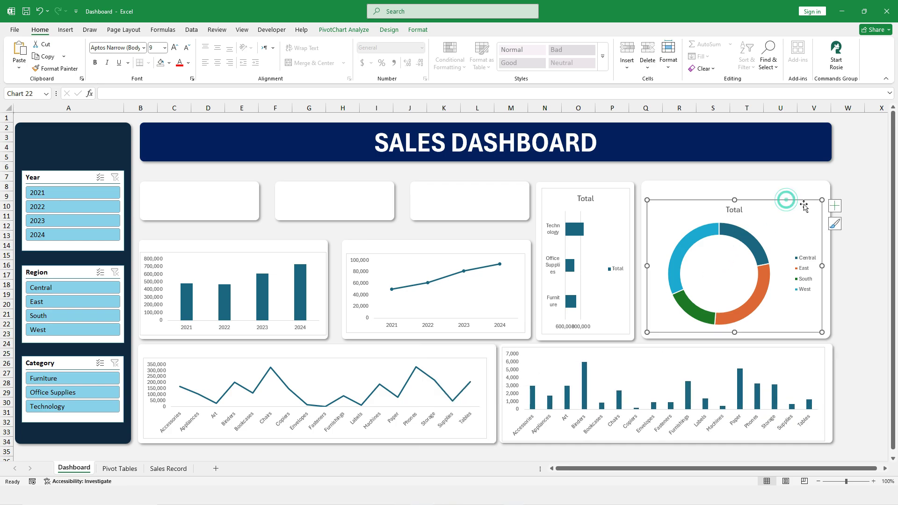
{"action": "left_click", "coordinate": [834, 206]}
{"action": "left_click", "coordinate": [578, 218]}
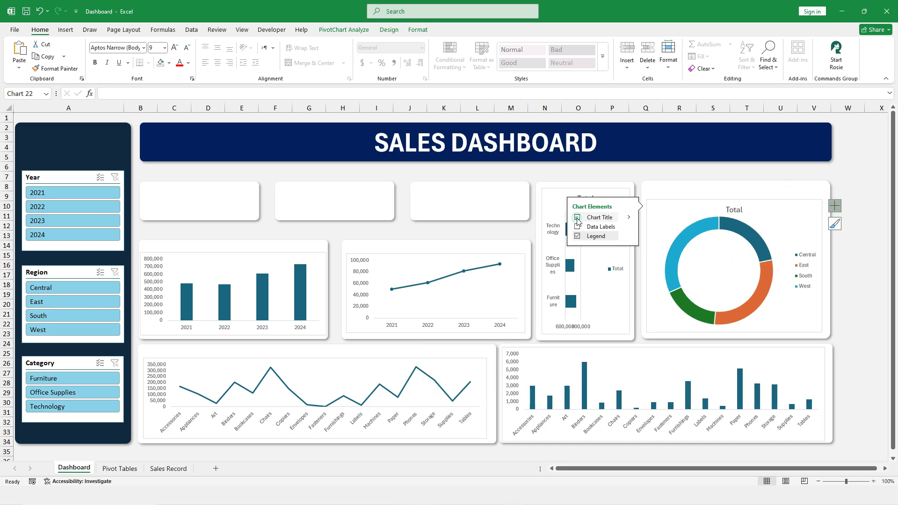
- Remove the chart title, gridlines and legend from the category sales bar chart, then deselect it
{"action": "left_click", "coordinate": [594, 282]}
{"action": "left_click", "coordinate": [644, 199]}
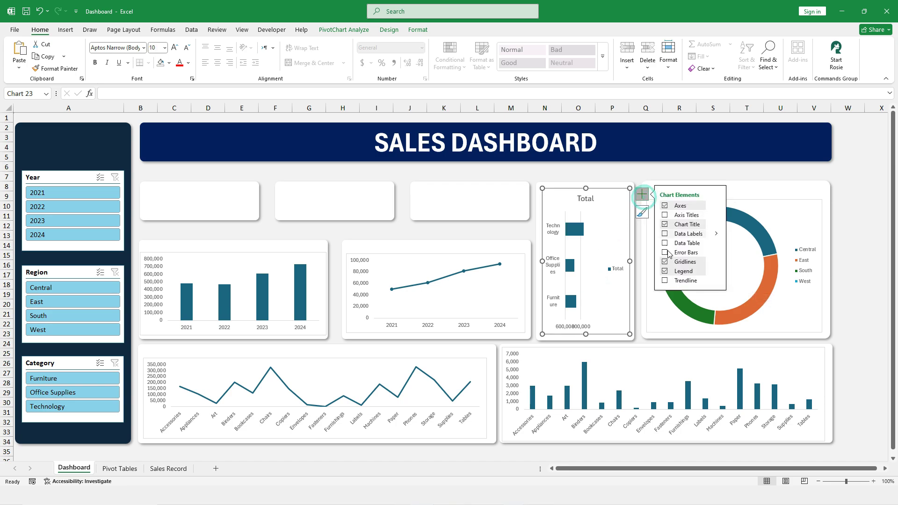
{"action": "left_click", "coordinate": [666, 225]}
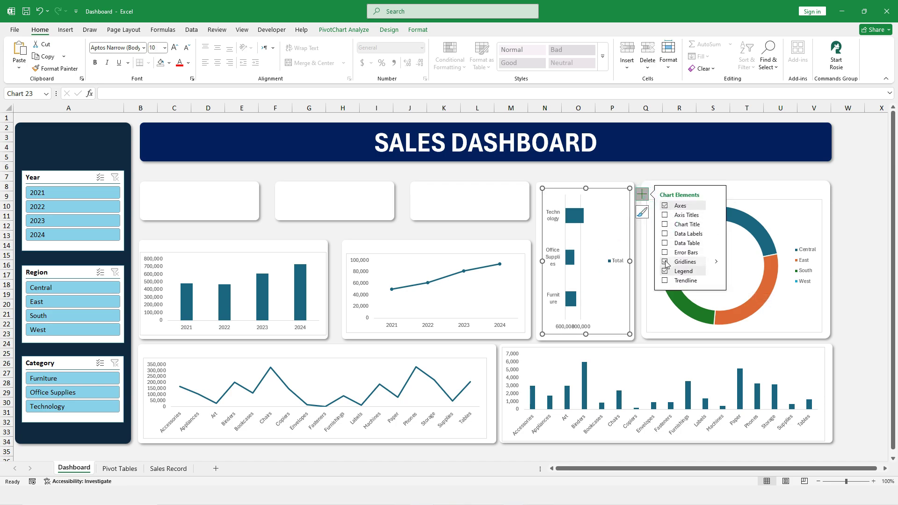
{"action": "left_click", "coordinate": [665, 263]}
{"action": "left_click", "coordinate": [666, 272]}
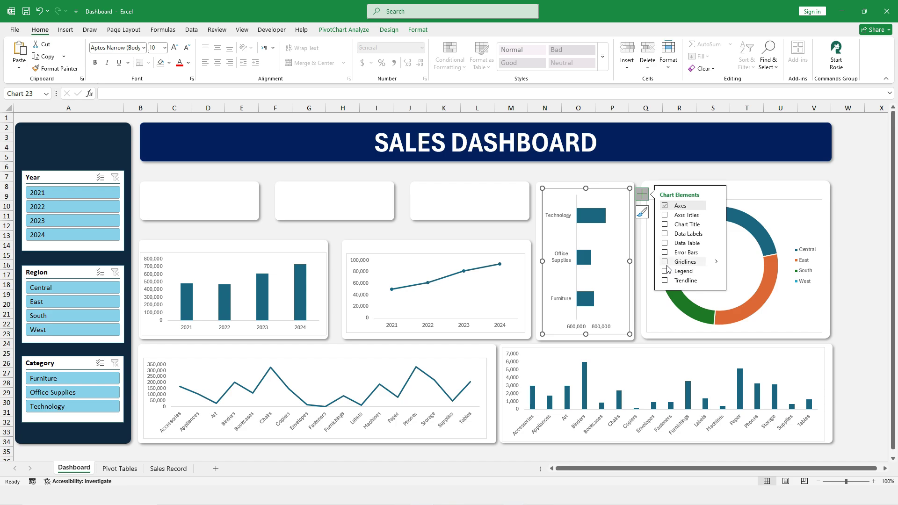
{"action": "left_click", "coordinate": [657, 170]}
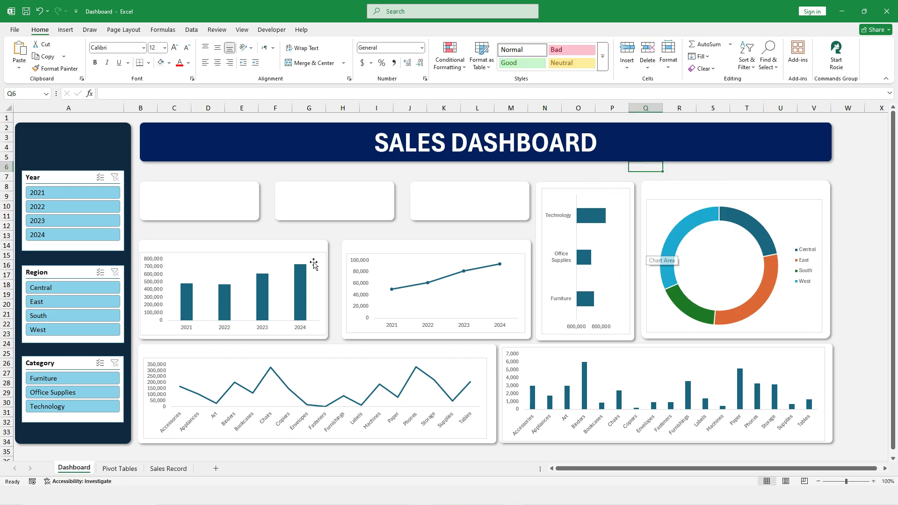
- Remove the shape outline and shape fill from the yearly sales column chart
{"action": "left_click", "coordinate": [275, 252]}
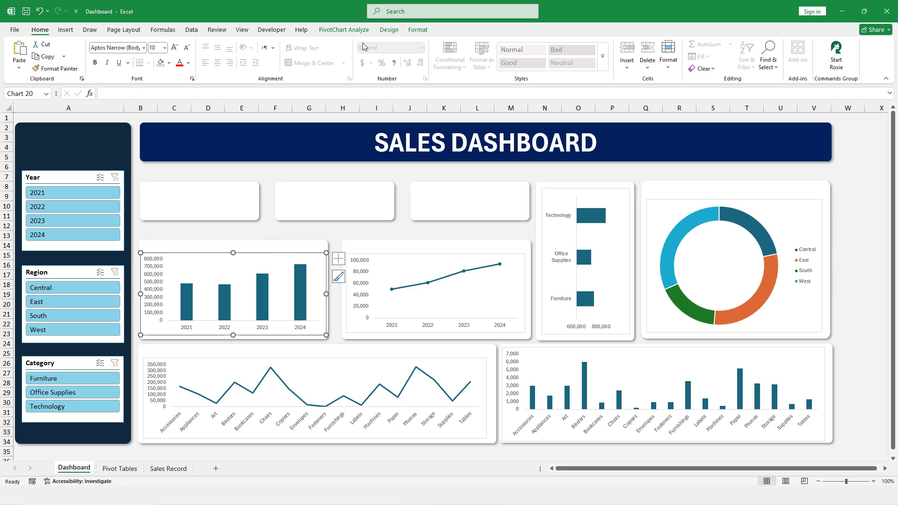
{"action": "left_click", "coordinate": [418, 29]}
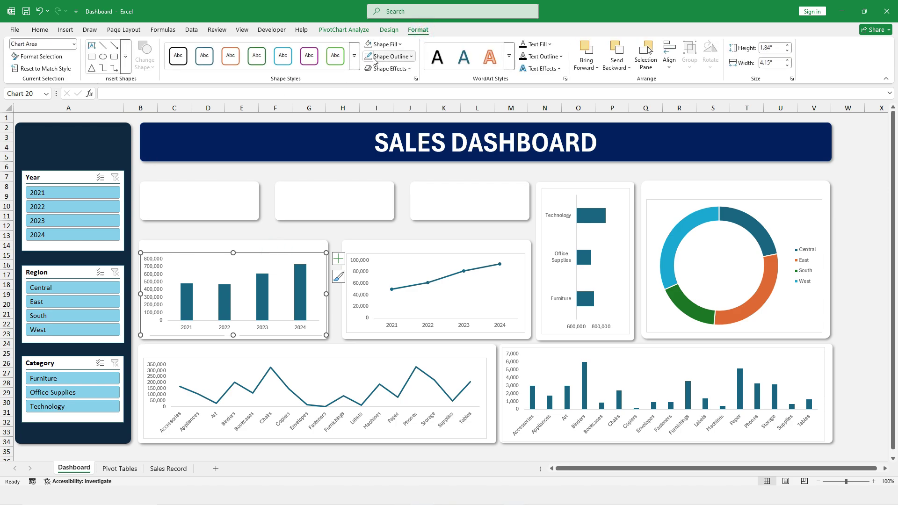
{"action": "left_click", "coordinate": [382, 57]}
{"action": "left_click", "coordinate": [389, 231]}
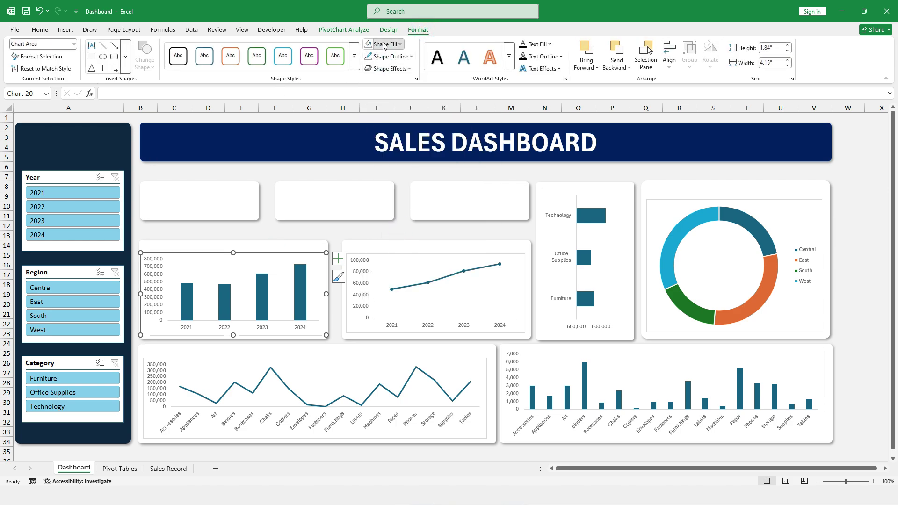
{"action": "left_click", "coordinate": [383, 43]}
{"action": "left_click", "coordinate": [388, 219]}
- Remove the shape outline and fill from the profit, category, region, sub-category sales and sub-category quantity charts
{"action": "left_click", "coordinate": [443, 254]}
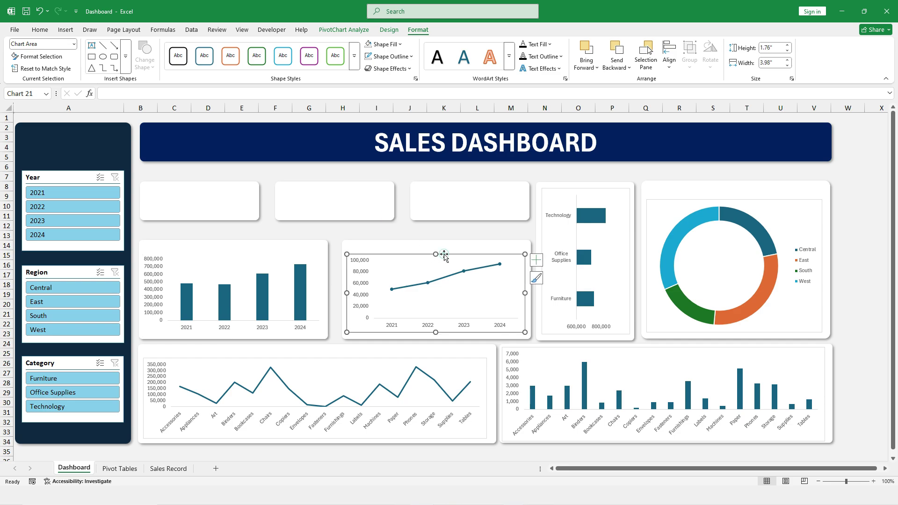
{"action": "left_click", "coordinate": [552, 190]}
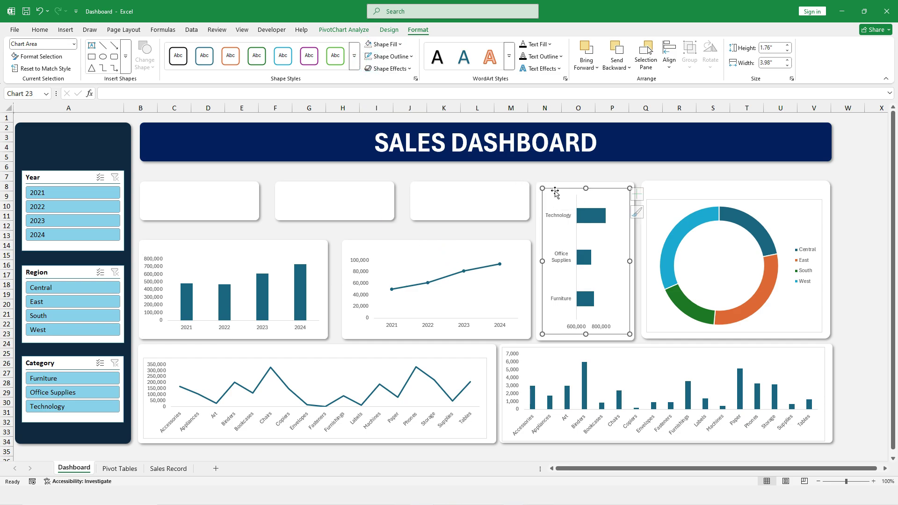
{"action": "left_click", "coordinate": [688, 197]}
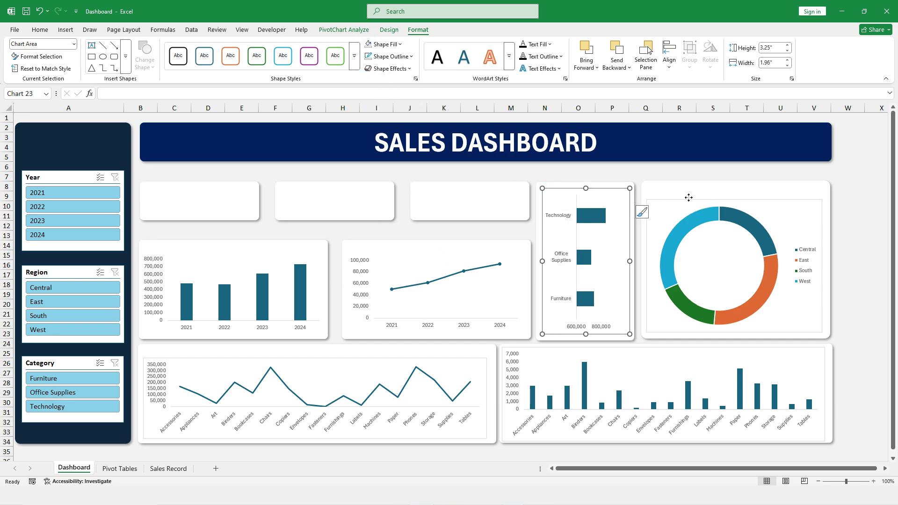
{"action": "left_click", "coordinate": [659, 201]}
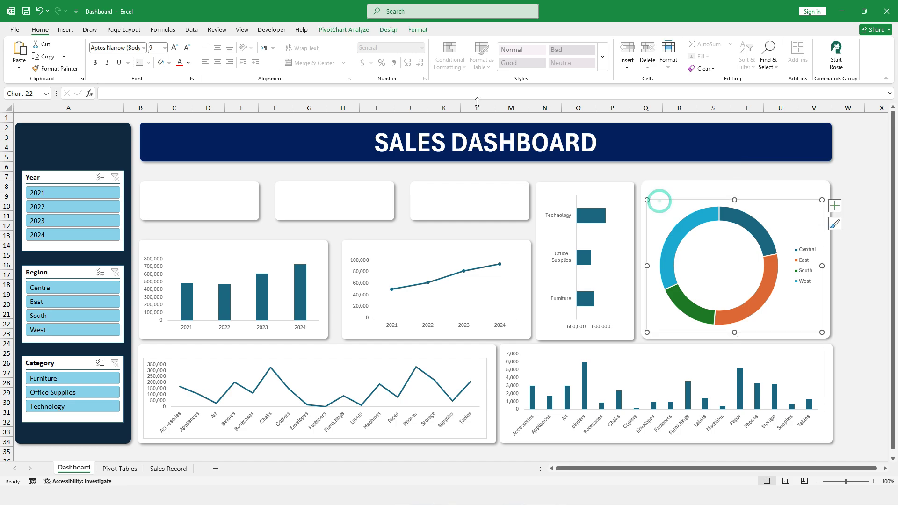
{"action": "left_click", "coordinate": [419, 29]}
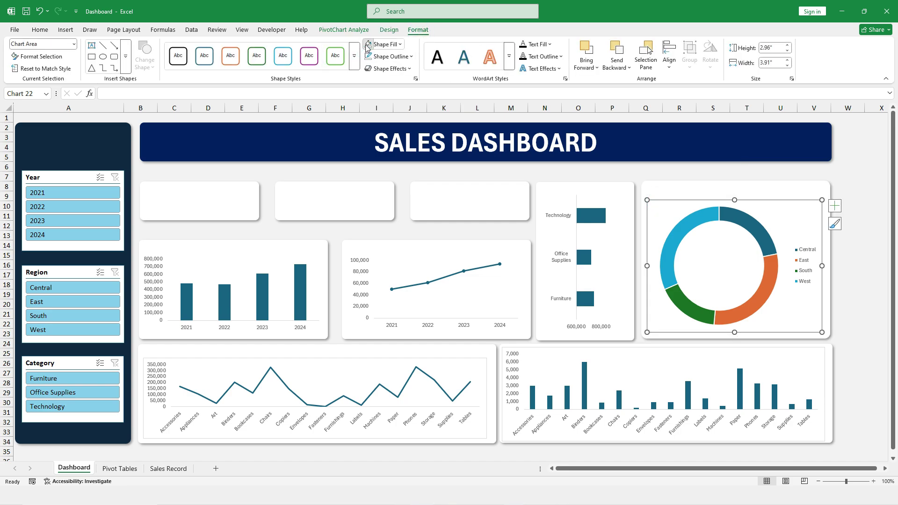
{"action": "left_click", "coordinate": [391, 360]}
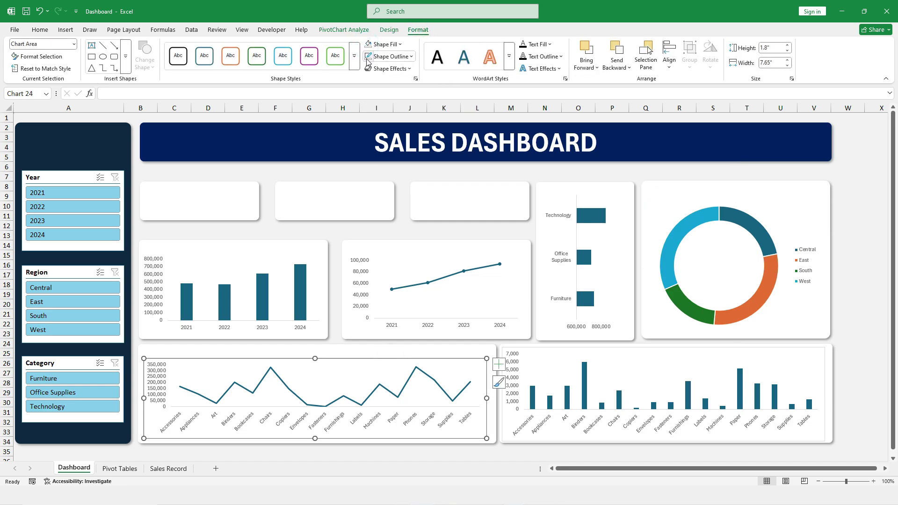
{"action": "left_click", "coordinate": [559, 352]}
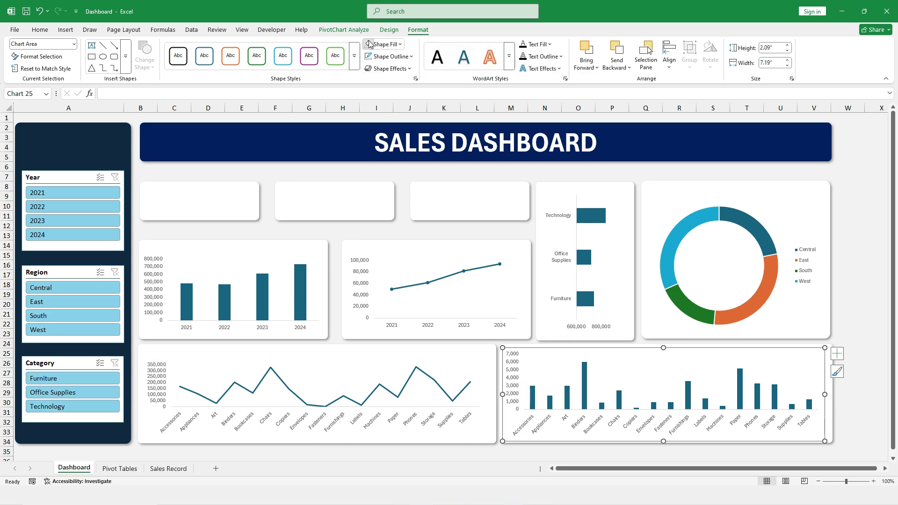
- Apply the chart style with a patterned plot area and vertical gridlines to the yearly sales column chart
{"action": "left_click", "coordinate": [250, 258]}
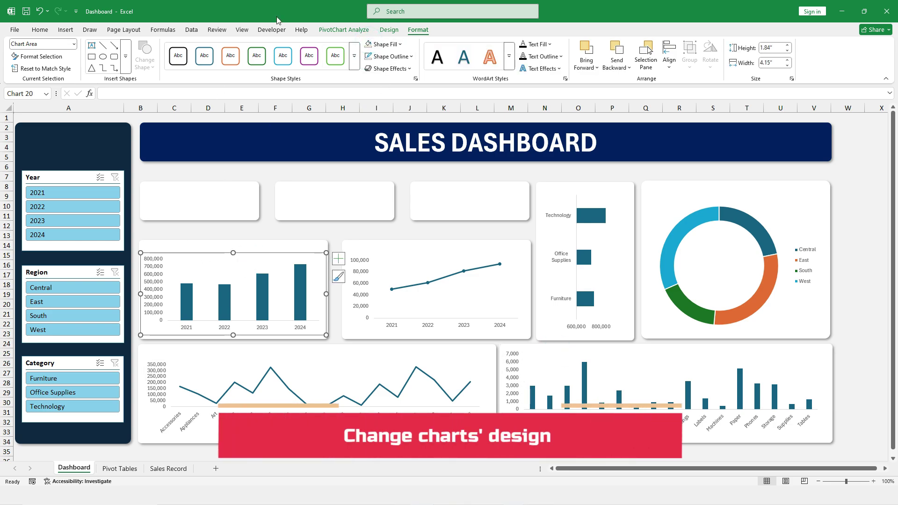
{"action": "left_click", "coordinate": [389, 30]}
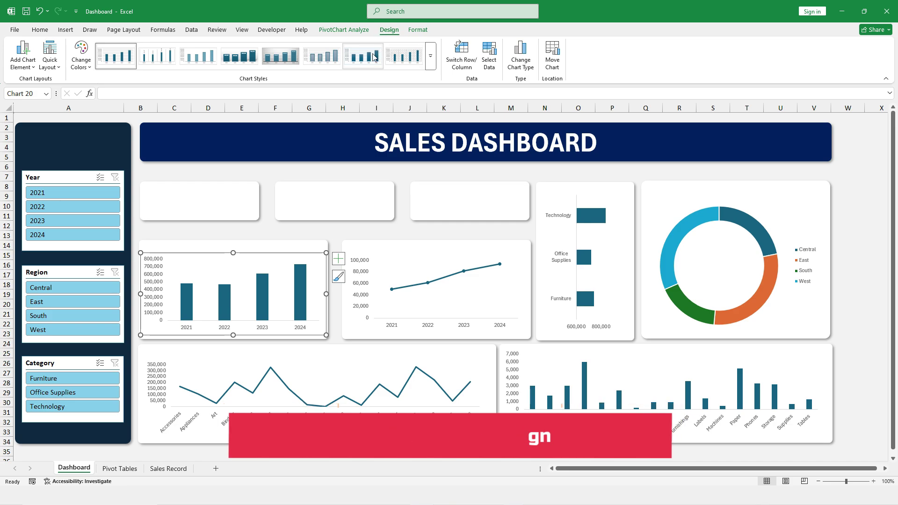
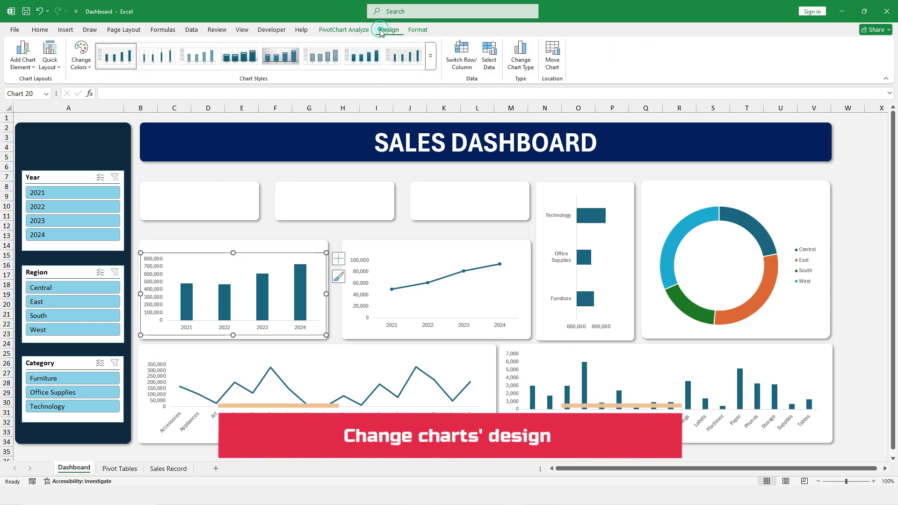
{"action": "left_click", "coordinate": [393, 57]}
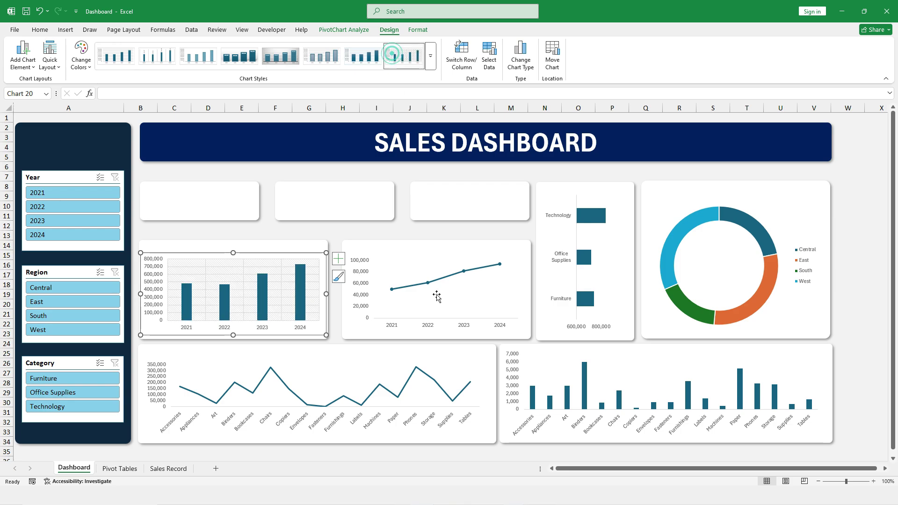
- Apply chart Style 15, with a thicker shadowed line and horizontal gridlines, to the yearly profit line chart
{"action": "left_click", "coordinate": [417, 256]}
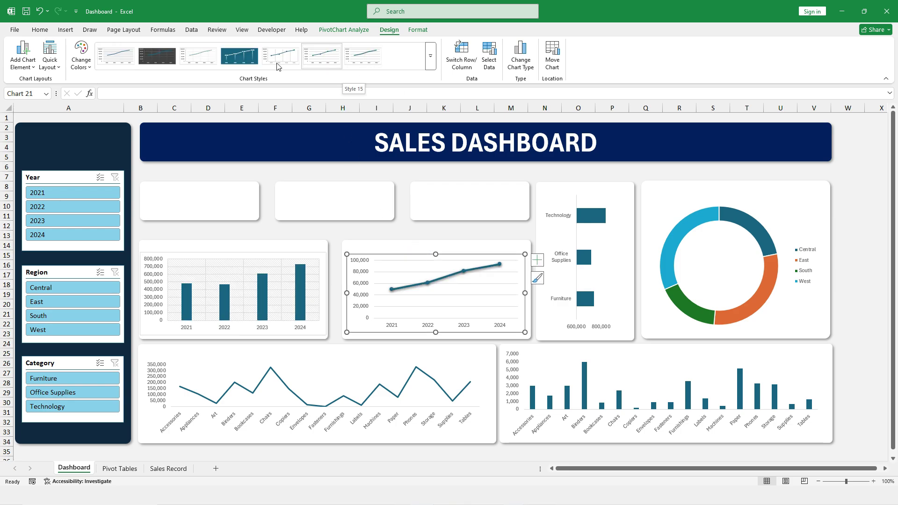
{"action": "left_click", "coordinate": [430, 55]}
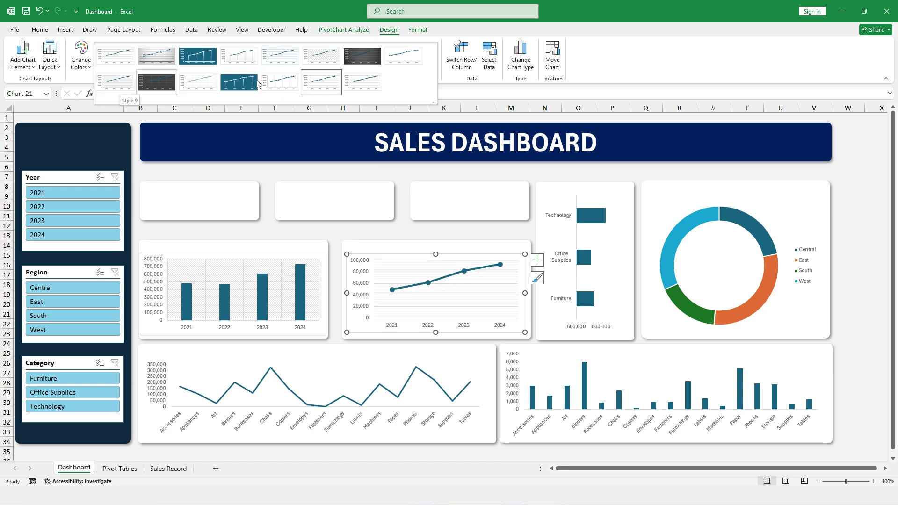
{"action": "left_click", "coordinate": [373, 83]}
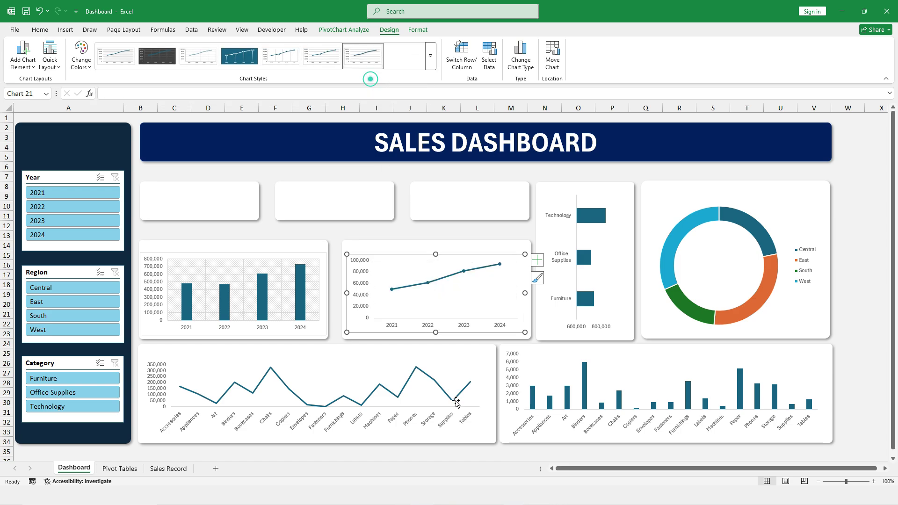
- Apply chart Style 9 to the sub-category sales line chart and recolor it with the monochromatic orange palette
{"action": "left_click", "coordinate": [415, 363]}
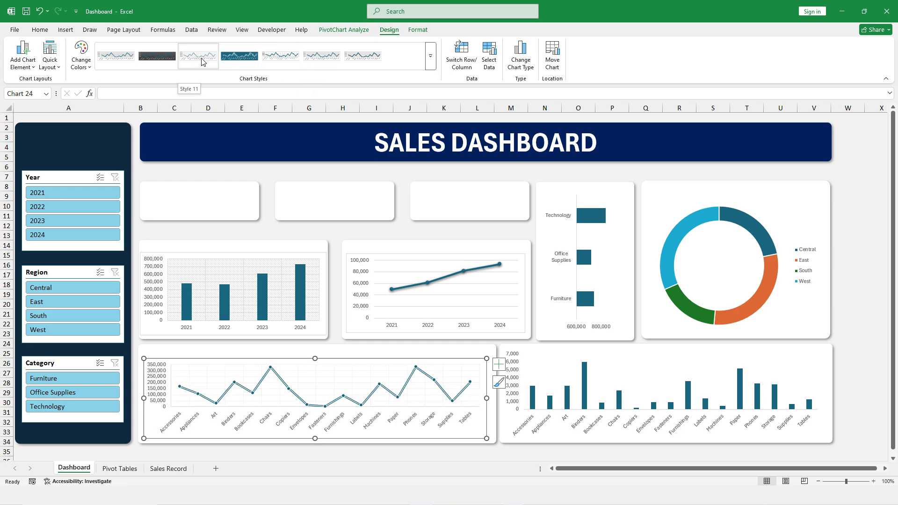
{"action": "left_click", "coordinate": [115, 56]}
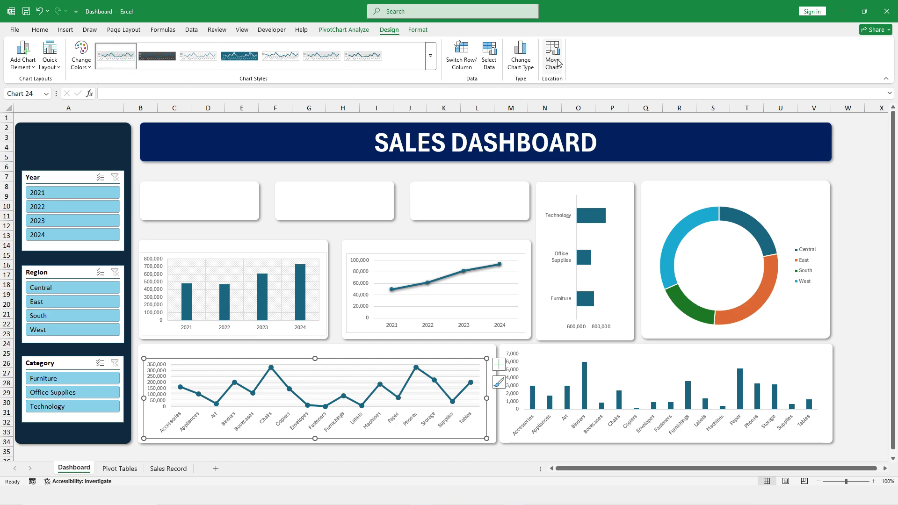
{"action": "left_click", "coordinate": [81, 55]}
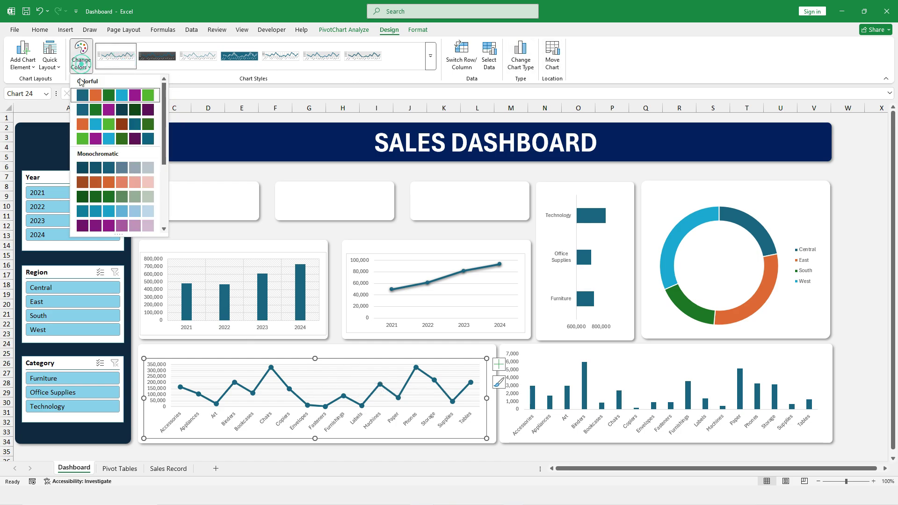
{"action": "left_click", "coordinate": [93, 182]}
- Apply the chart style with wider gradient-filled columns and horizontal gridlines to the sub-category quantity chart
{"action": "left_click", "coordinate": [597, 355]}
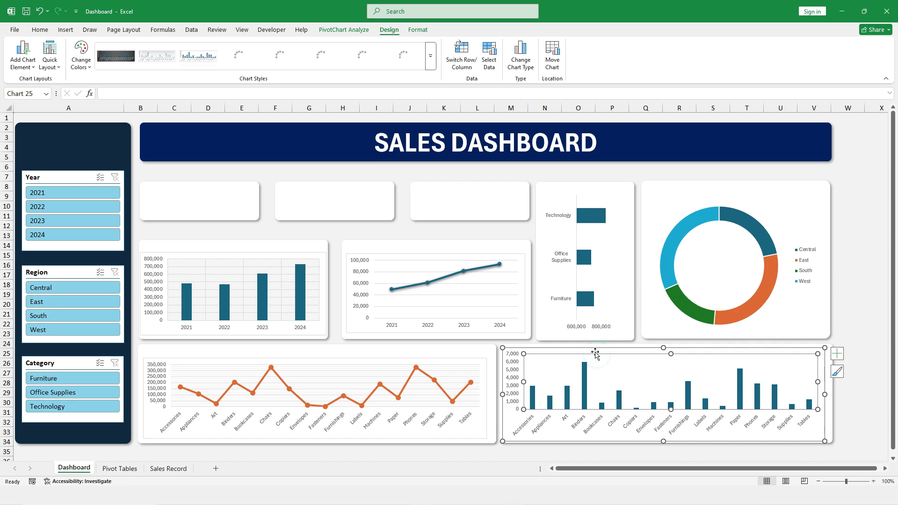
{"action": "left_click", "coordinate": [592, 351]}
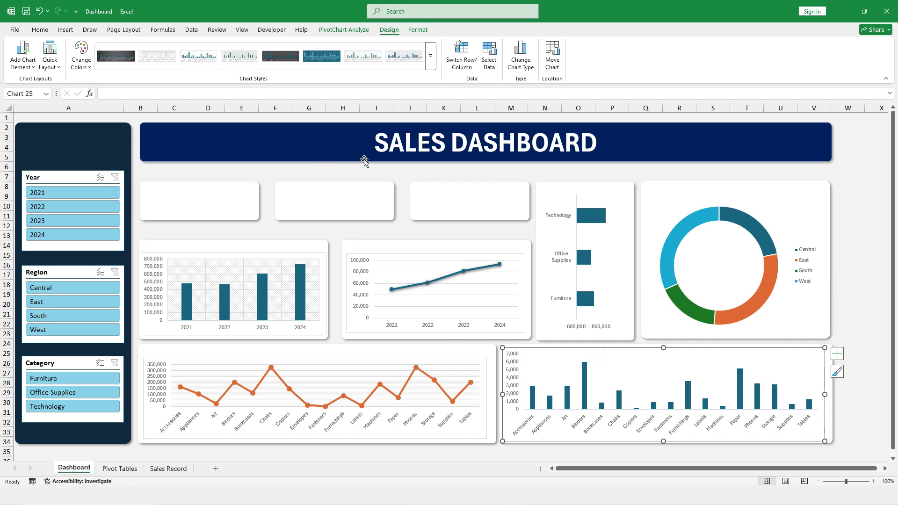
{"action": "left_click", "coordinate": [401, 56]}
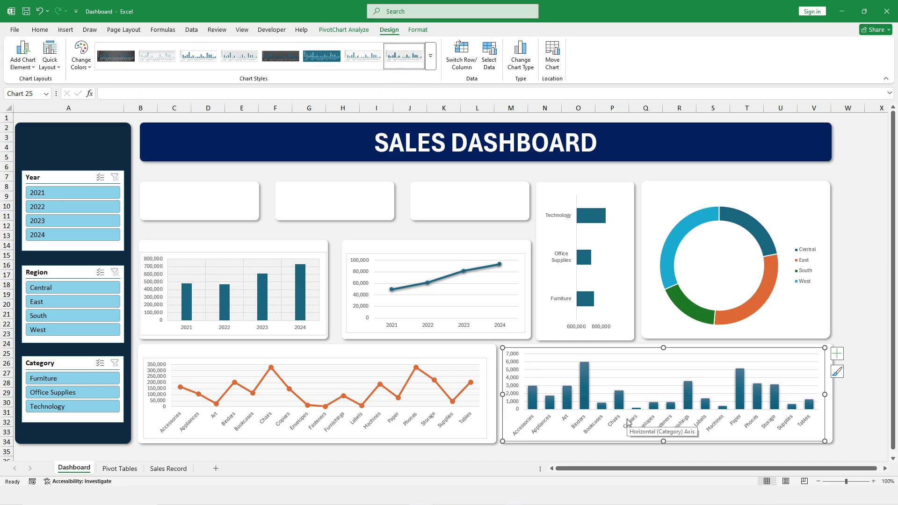
- Vary the column colors by point in the yearly sales chart's data series fill
{"action": "left_click", "coordinate": [261, 257]}
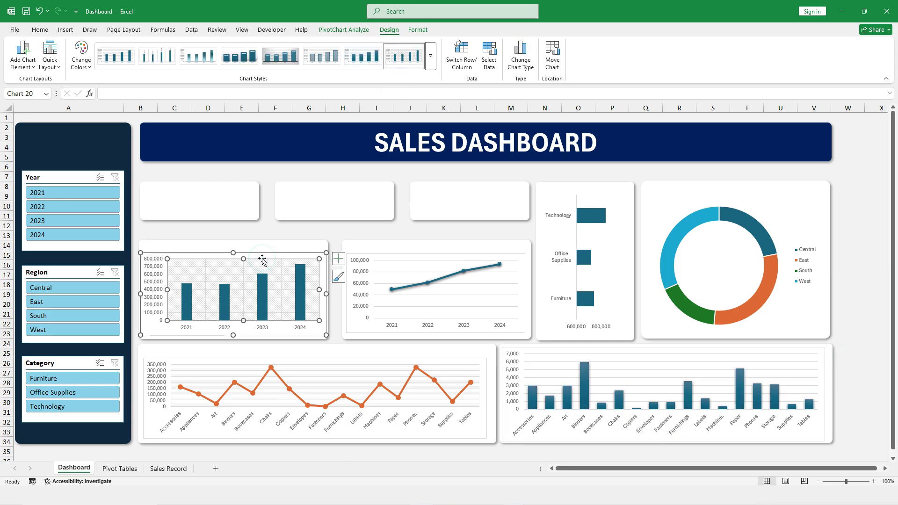
{"action": "right_click", "coordinate": [263, 260]}
{"action": "left_click", "coordinate": [303, 347]}
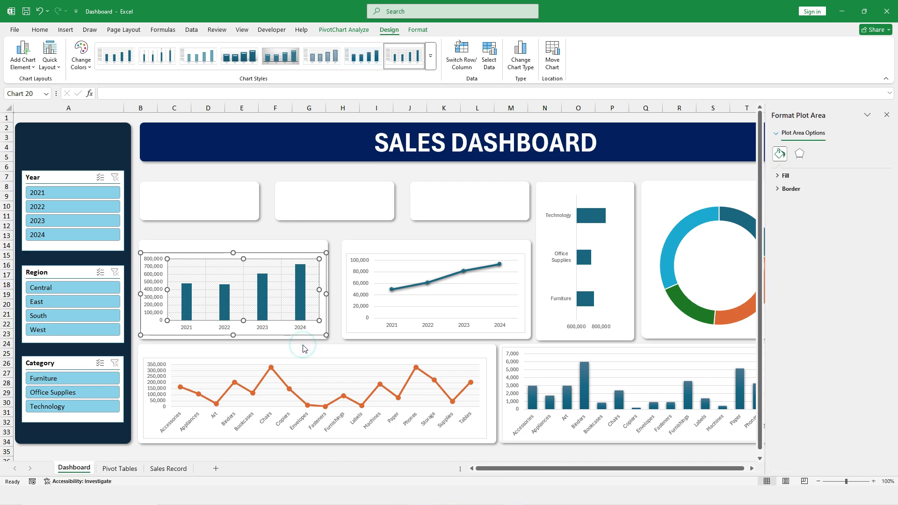
{"action": "left_click", "coordinate": [190, 291]}
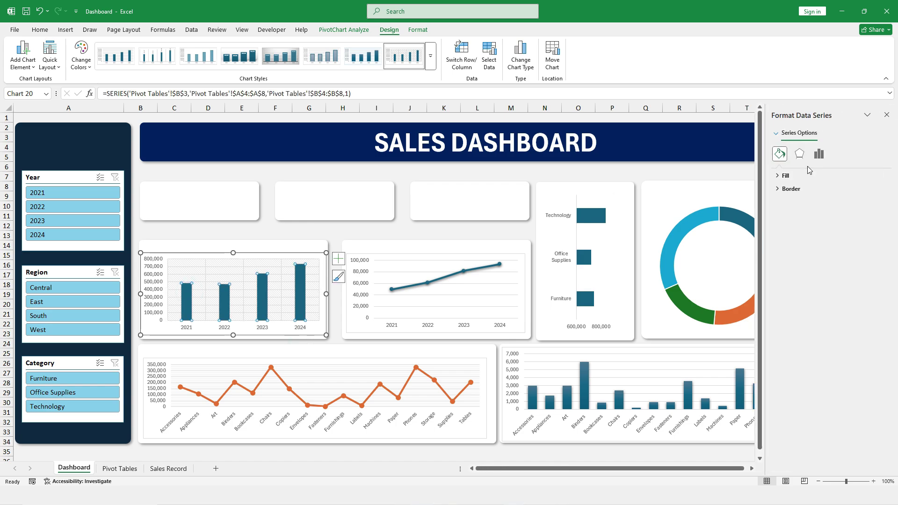
{"action": "left_click", "coordinate": [781, 176]}
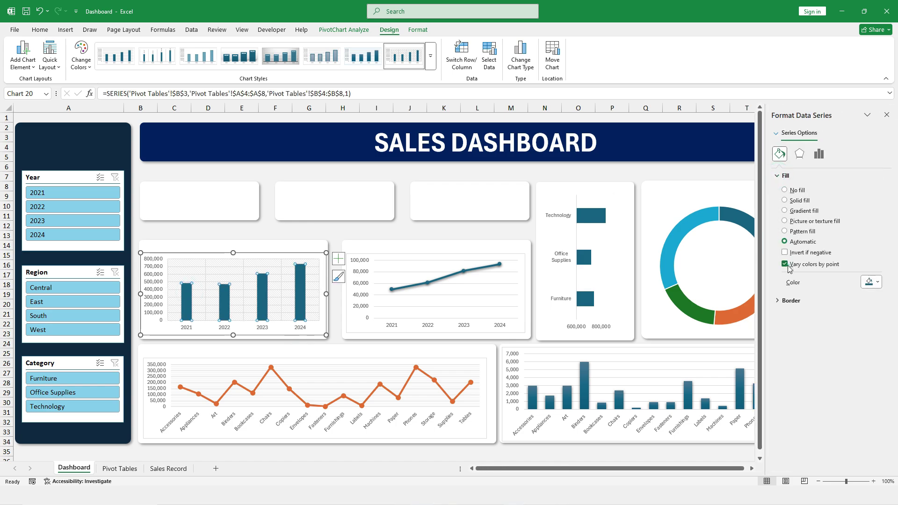
- Shorten the sub-category quantity chart slightly by lowering its upper edge, and close the formatting pane
{"action": "left_click", "coordinate": [584, 375]}
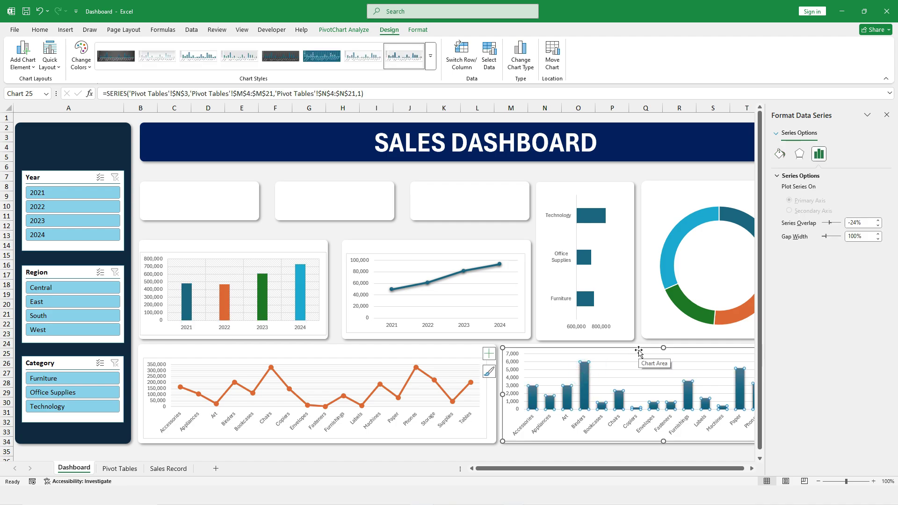
{"action": "left_click", "coordinate": [585, 239]}
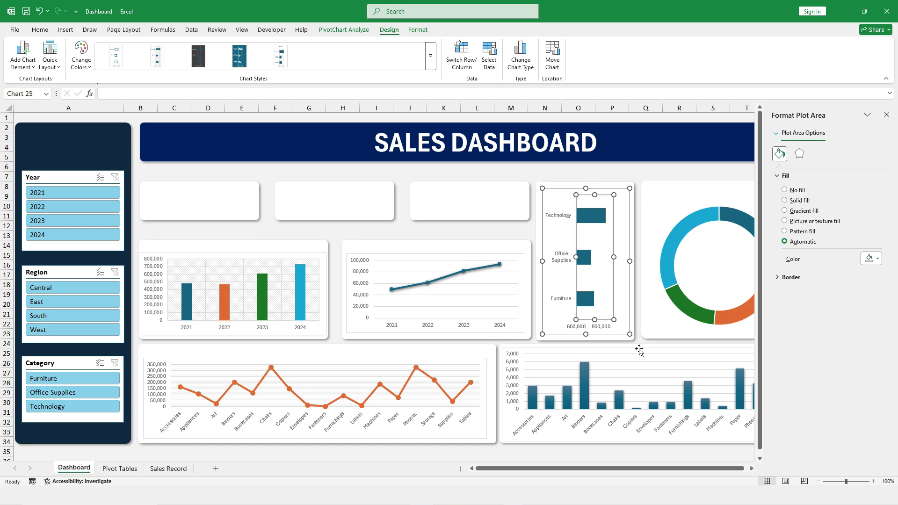
{"action": "left_click", "coordinate": [639, 351]}
{"action": "left_click_drag", "start_coordinate": [664, 347], "coordinate": [664, 354]}
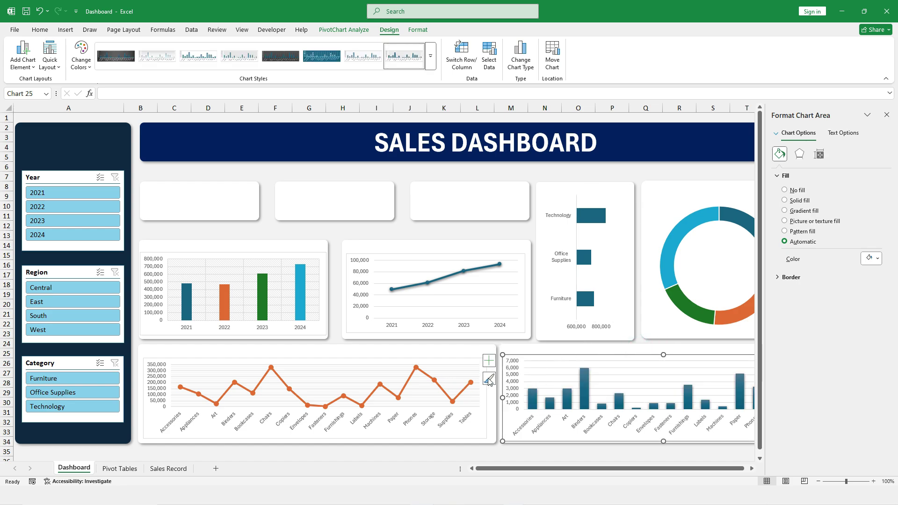
{"action": "left_click", "coordinate": [887, 115]}
- Reduce the region doughnut chart's hole size to 48%
{"action": "left_click", "coordinate": [725, 218]}
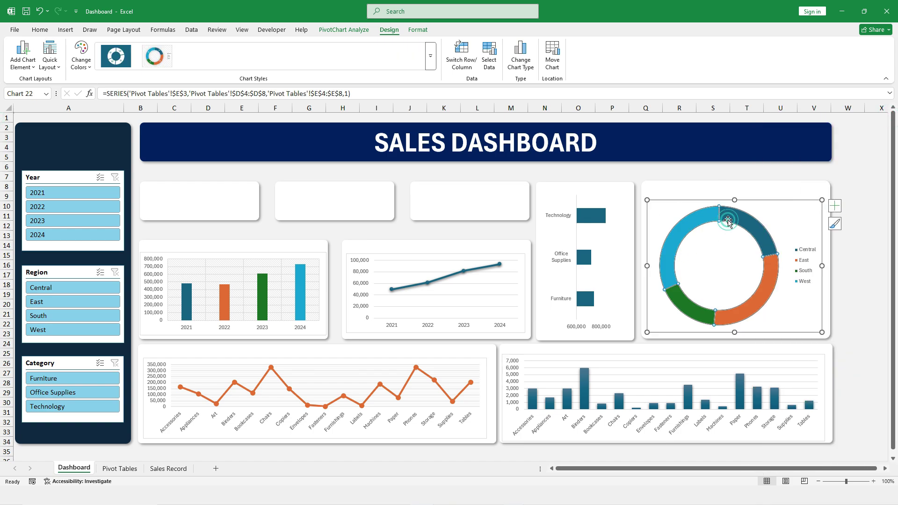
{"action": "right_click", "coordinate": [729, 223]}
{"action": "left_click", "coordinate": [757, 351]}
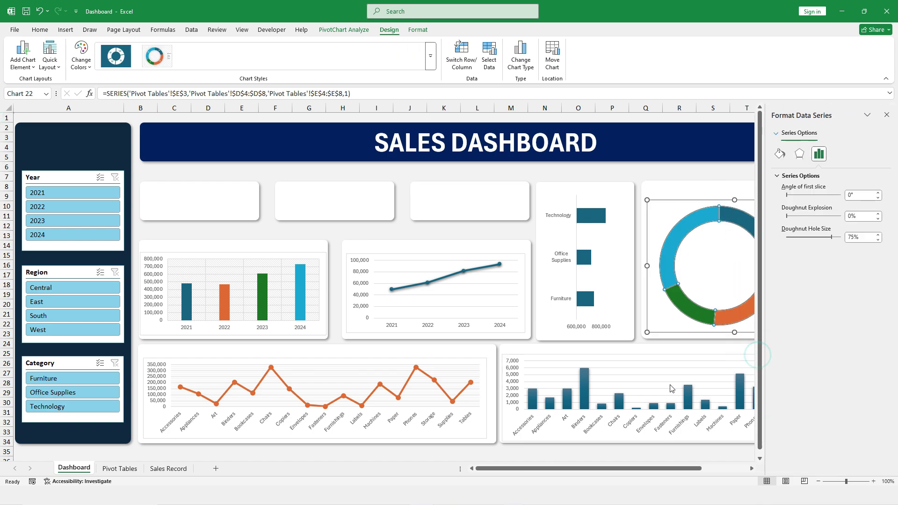
{"action": "left_click_drag", "start_coordinate": [833, 240], "coordinate": [817, 241]}
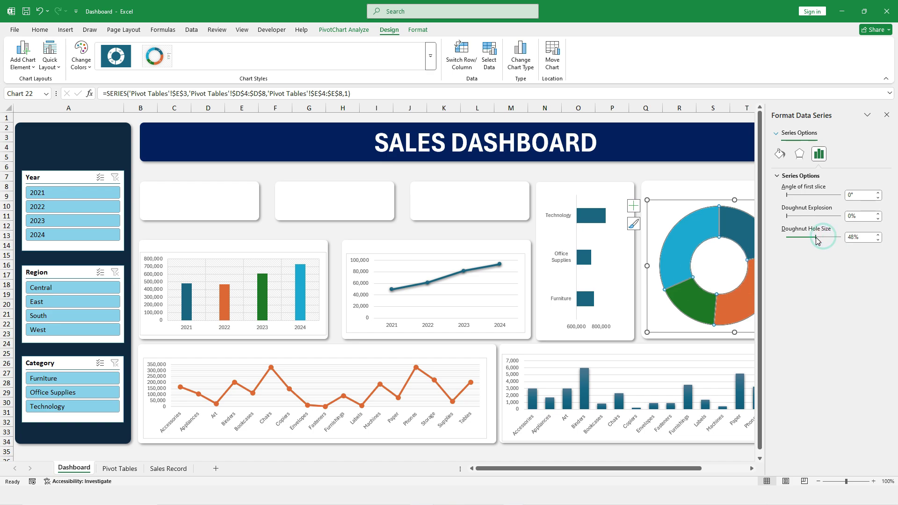
{"action": "left_click", "coordinate": [677, 174]}
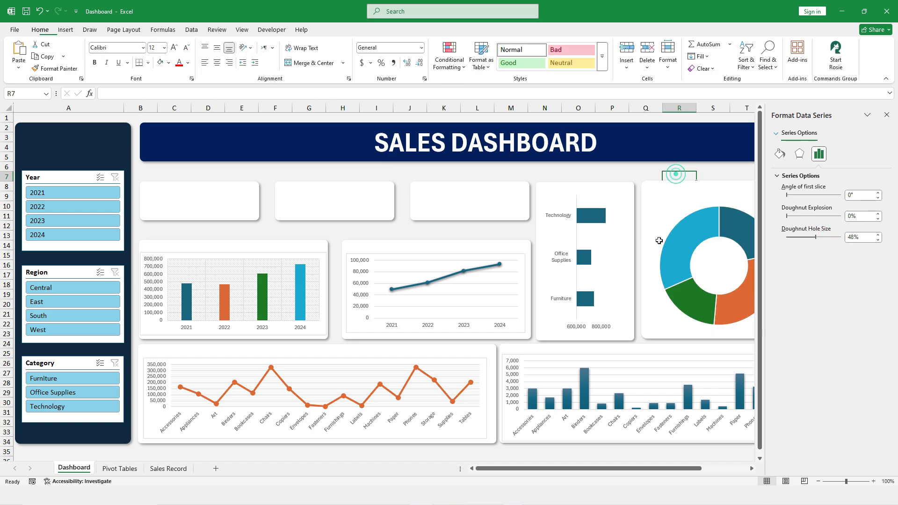
- Apply the chart style with percentage labels to the region doughnut chart and set its hole size to 57%
{"action": "left_click", "coordinate": [717, 217]}
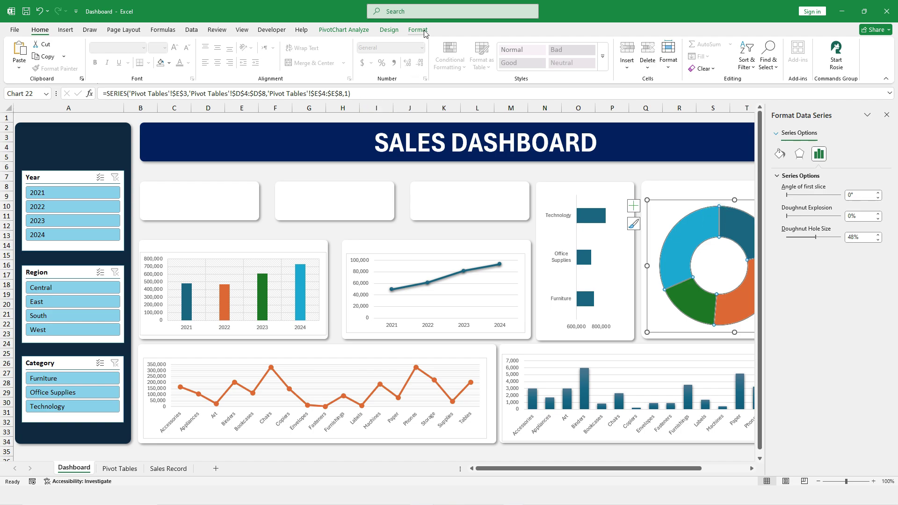
{"action": "left_click", "coordinate": [419, 31]}
{"action": "left_click", "coordinate": [396, 30]}
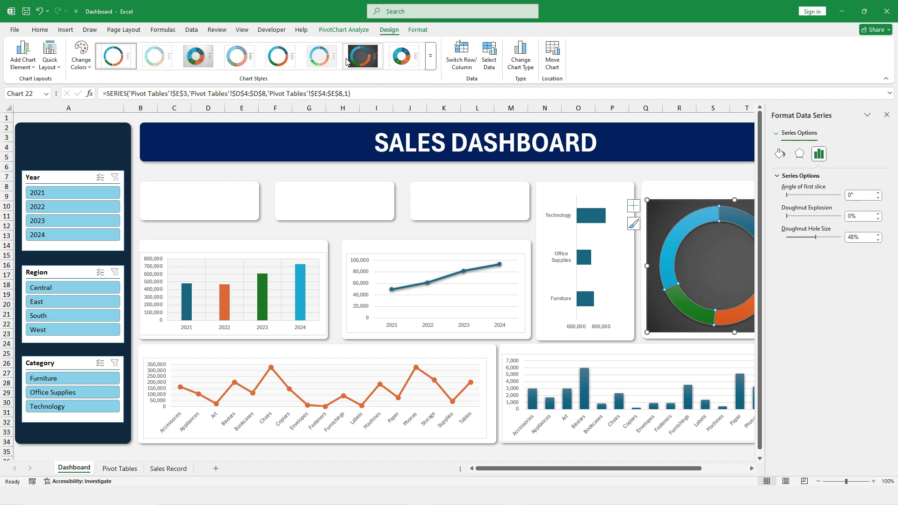
{"action": "left_click", "coordinate": [431, 63]}
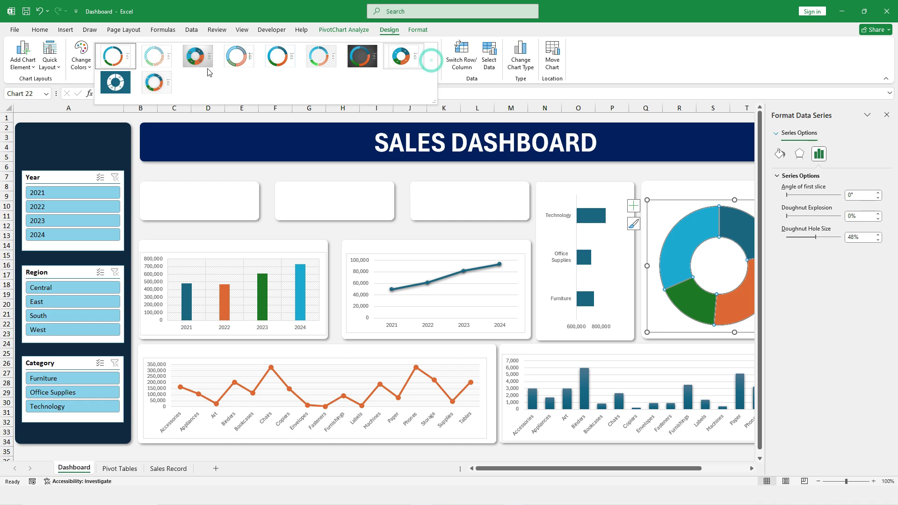
{"action": "left_click", "coordinate": [165, 84]}
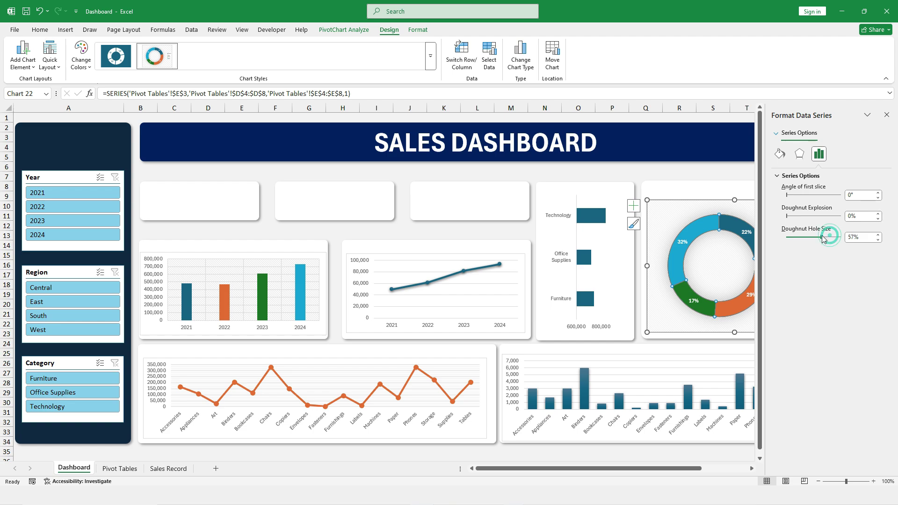
- Increase the font size of the doughnut chart's percentage labels to 14 and close the formatting pane
{"action": "left_click", "coordinate": [688, 243]}
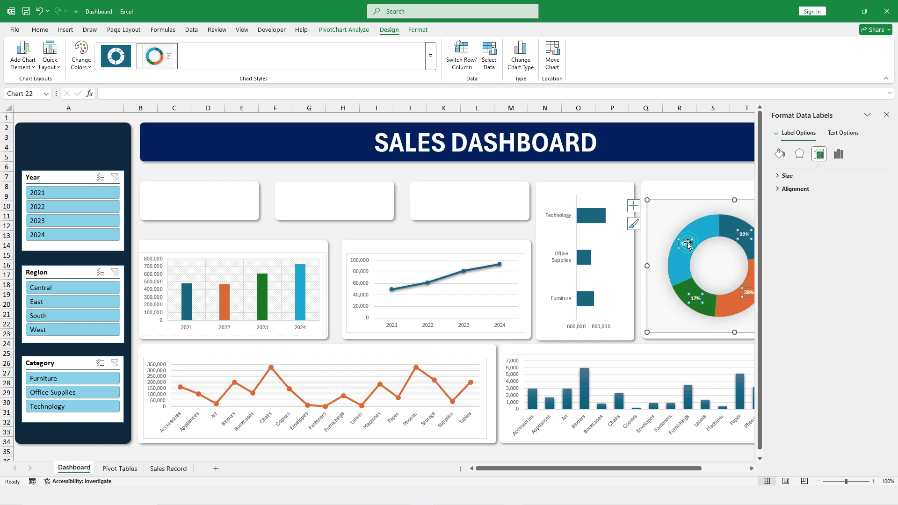
{"action": "left_click", "coordinate": [40, 29]}
{"action": "left_click", "coordinate": [175, 47]}
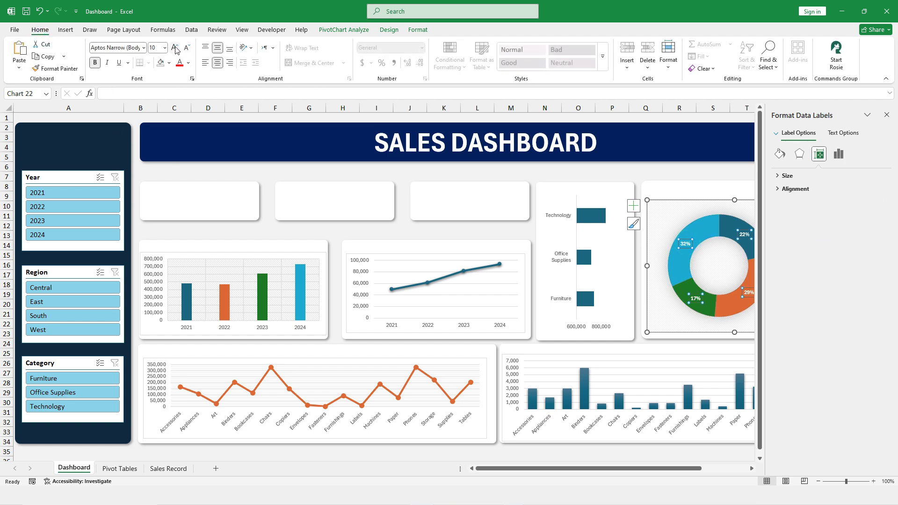
{"action": "left_click", "coordinate": [175, 48]}
{"action": "left_click", "coordinate": [175, 48]}
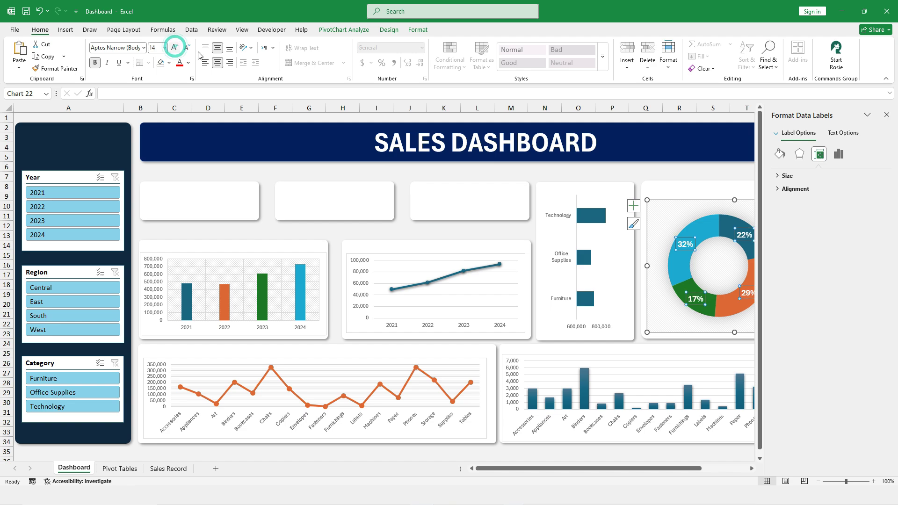
{"action": "left_click", "coordinate": [664, 173]}
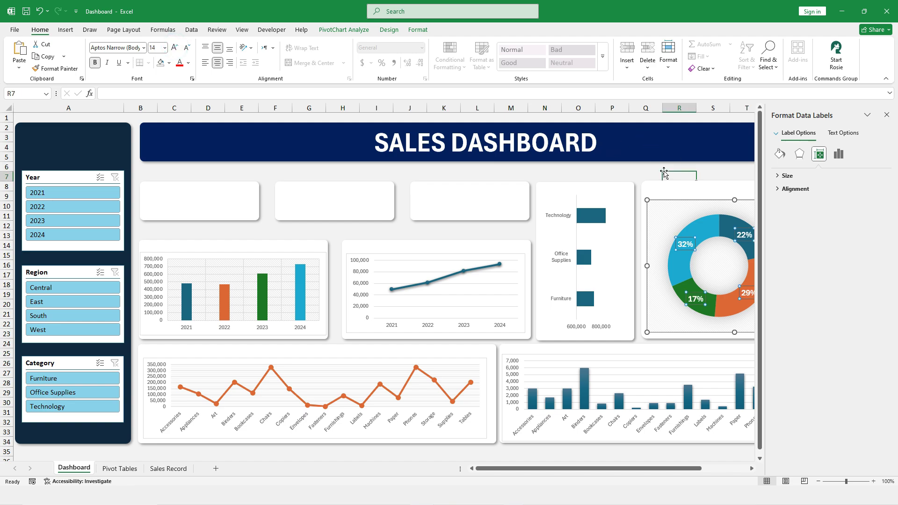
{"action": "left_click", "coordinate": [887, 114]}
- Select the region doughnut chart and enlarge it to the full width of its panel
{"action": "left_click", "coordinate": [798, 203]}
{"action": "left_click", "coordinate": [799, 203]}
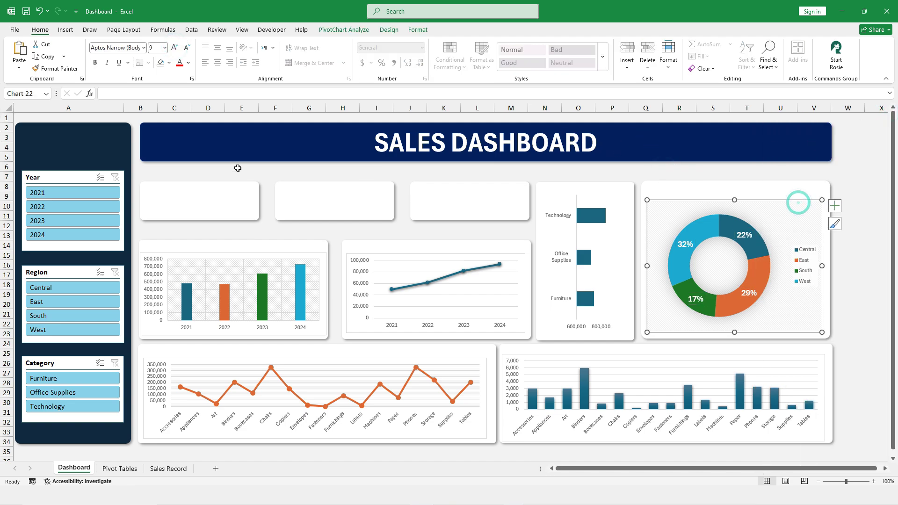
{"action": "left_click", "coordinate": [418, 31]}
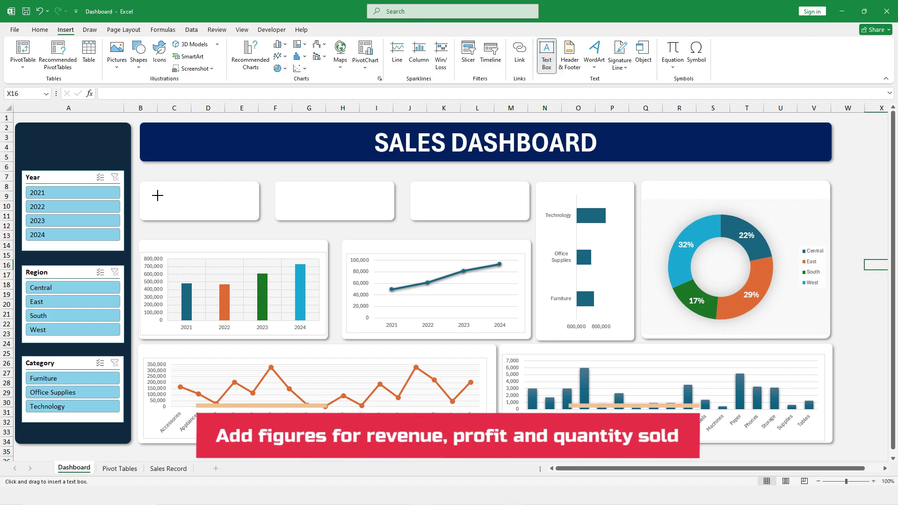
- Add a text box on the first card and link it to the Revenue total with ='Pivot Tables'!$P$4
{"action": "left_click_drag", "start_coordinate": [158, 196], "coordinate": [253, 216]}
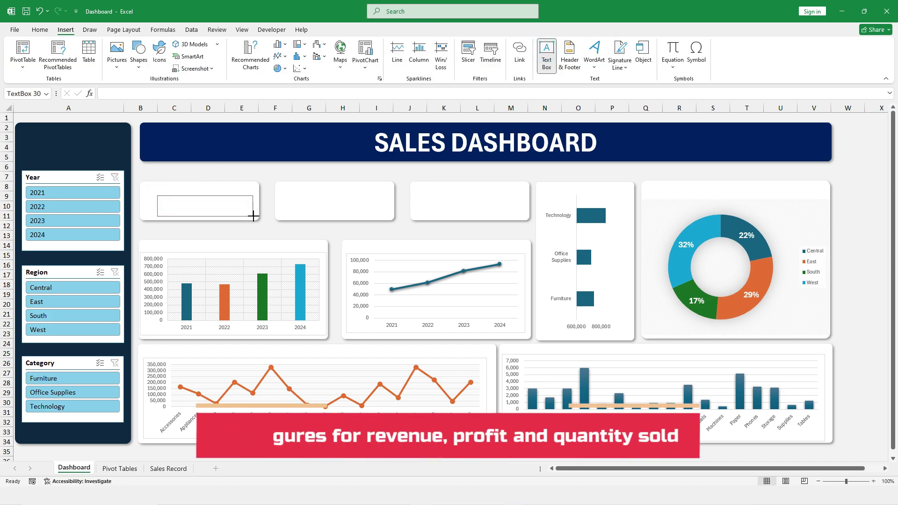
{"action": "left_click", "coordinate": [127, 93]}
{"action": "type", "text": "="}
{"action": "left_click", "coordinate": [119, 468]}
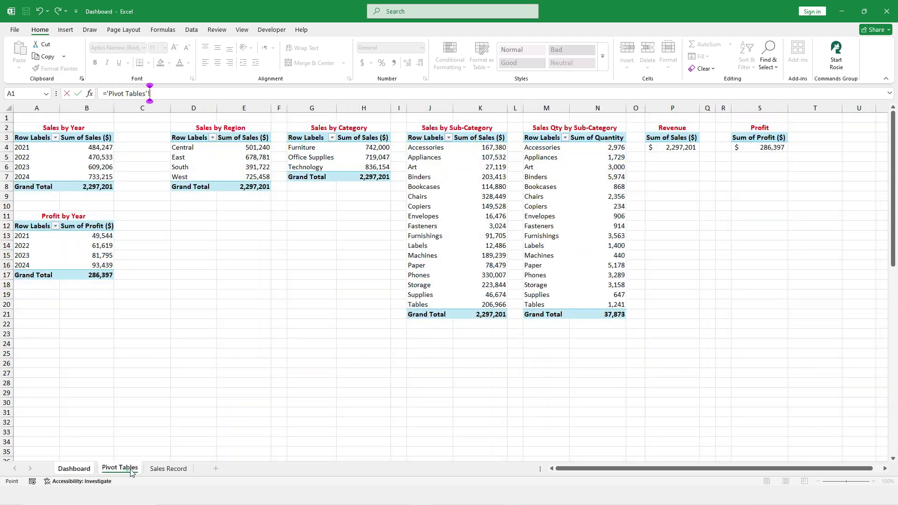
{"action": "left_click", "coordinate": [670, 149]}
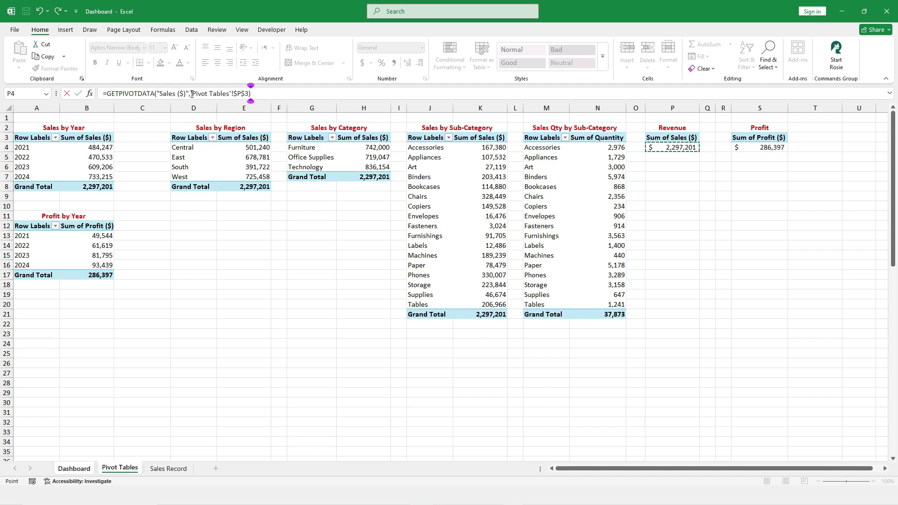
{"action": "left_click_drag", "start_coordinate": [192, 94], "coordinate": [116, 94]}
{"action": "key", "text": "BackSpace"}
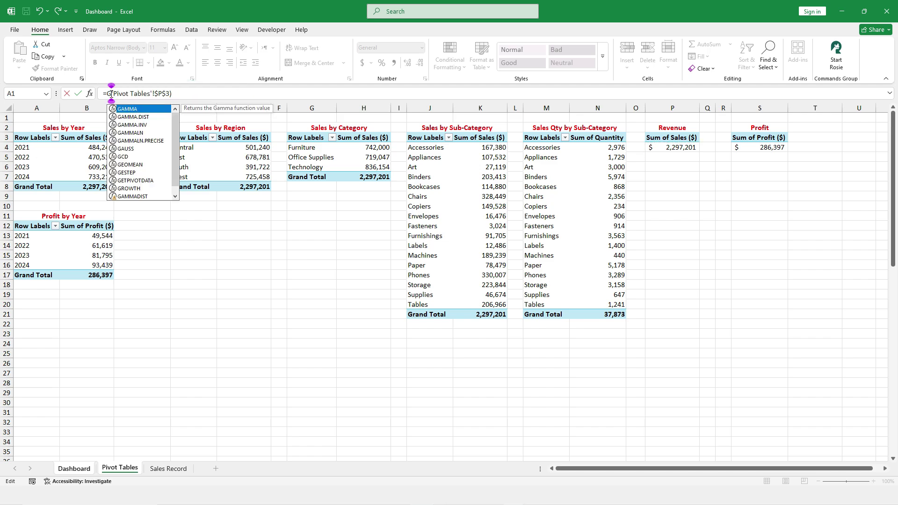
{"action": "key", "text": "BackSpace"}
{"action": "key", "text": "BackSpace"}
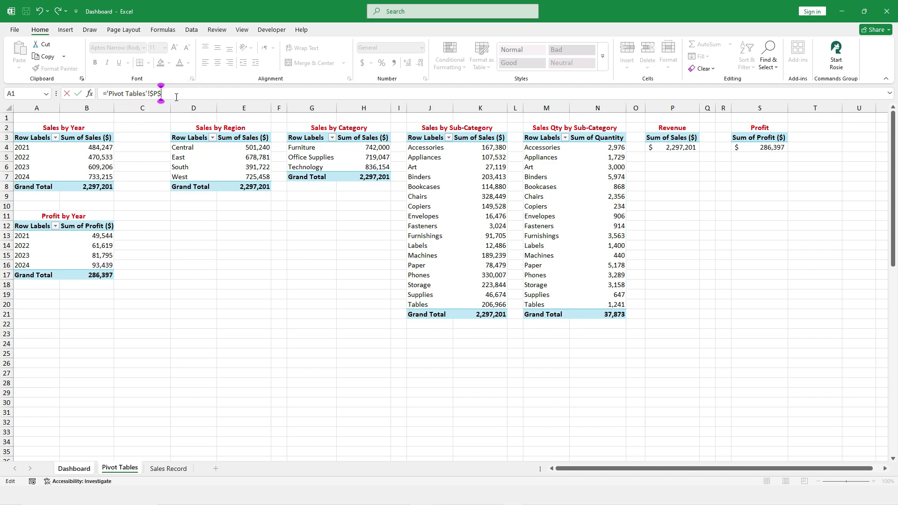
{"action": "key", "text": "Return"}
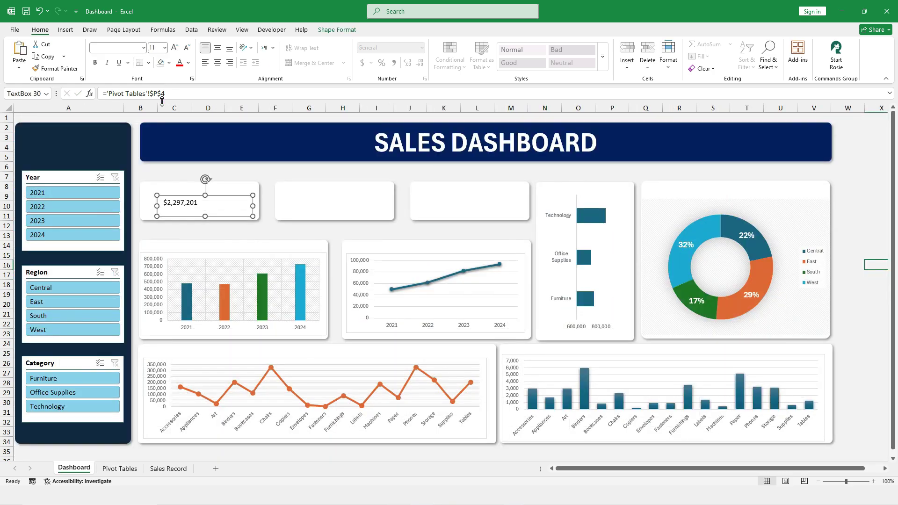
- Format the revenue text box as bold red at font size 28, right-aligned and vertically centred
{"action": "left_click", "coordinate": [174, 48]}
{"action": "left_click", "coordinate": [175, 49]}
{"action": "left_click", "coordinate": [174, 48]}
{"action": "key", "text": "ctrl+b"}
{"action": "left_click", "coordinate": [180, 63]}
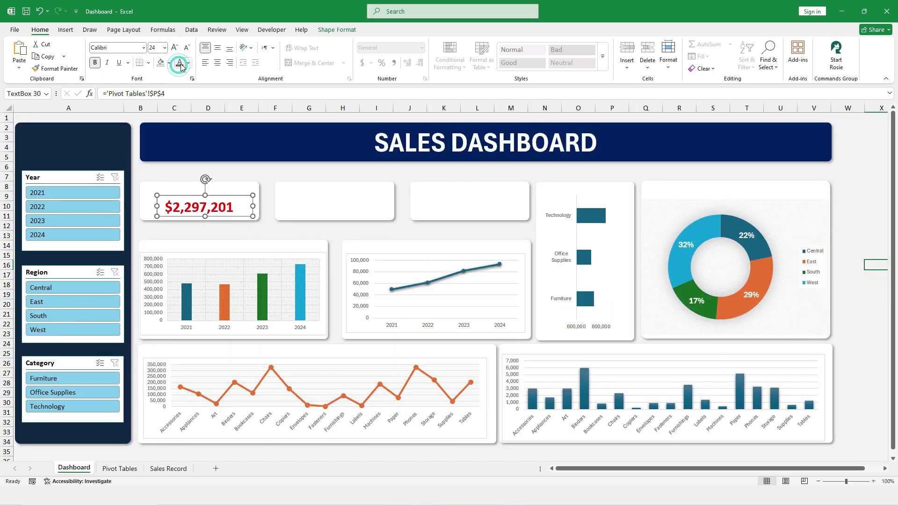
{"action": "left_click", "coordinate": [230, 62]}
{"action": "left_click", "coordinate": [218, 48]}
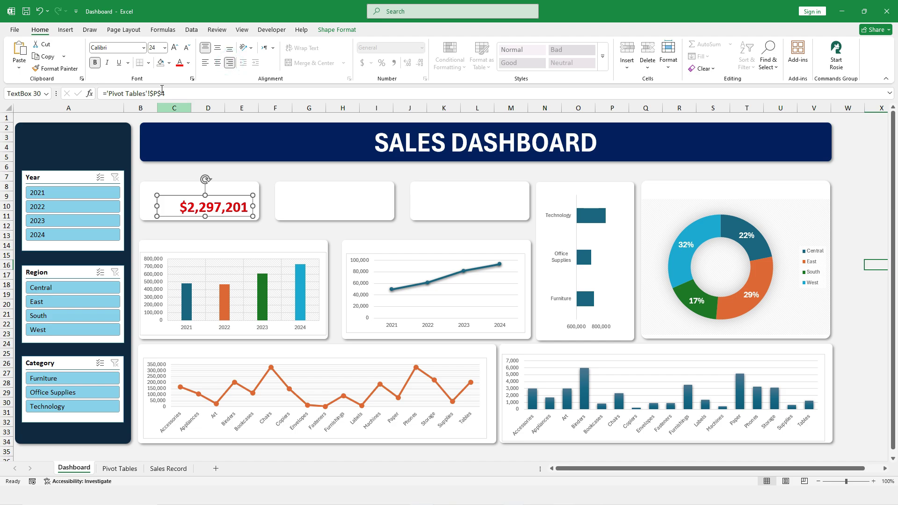
{"action": "left_click", "coordinate": [175, 47]}
- Duplicate the revenue text box onto the second and third cards and adjust the positions of all three
{"action": "left_click", "coordinate": [237, 193]}
{"action": "key", "text": "ctrl+d"}
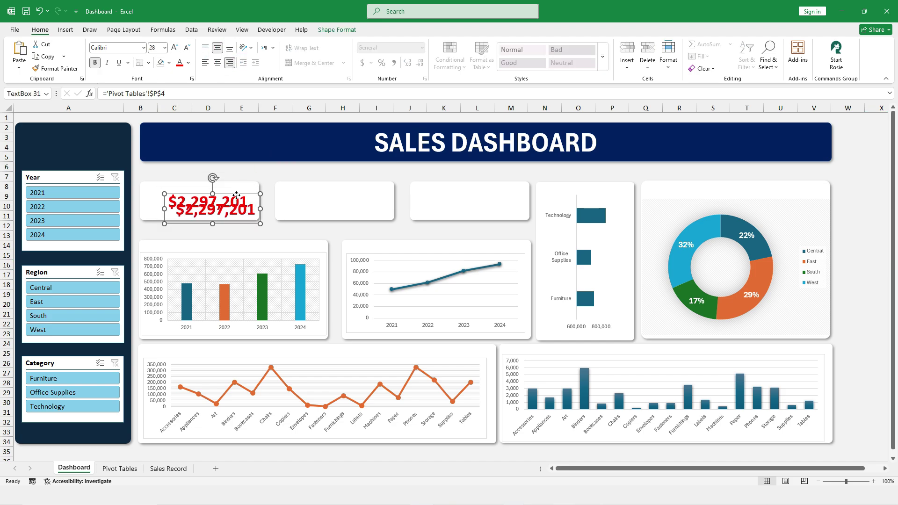
{"action": "left_click_drag", "start_coordinate": [237, 195], "coordinate": [364, 191]}
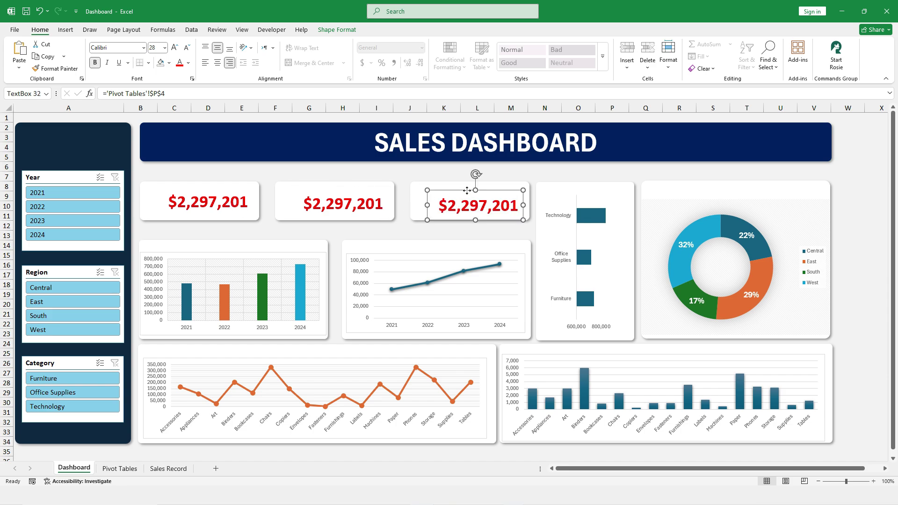
{"action": "left_click_drag", "start_coordinate": [467, 191], "coordinate": [471, 191]}
{"action": "left_click", "coordinate": [346, 191]}
{"action": "left_click_drag", "start_coordinate": [347, 191], "coordinate": [346, 193]}
{"action": "left_click", "coordinate": [231, 192]}
{"action": "left_click_drag", "start_coordinate": [231, 192], "coordinate": [231, 193]}
- Align the middles of the three card text boxes and distribute them horizontally
{"action": "left_click", "coordinate": [342, 200], "text": "ctrl"}
{"action": "left_click", "coordinate": [464, 205], "text": "ctrl"}
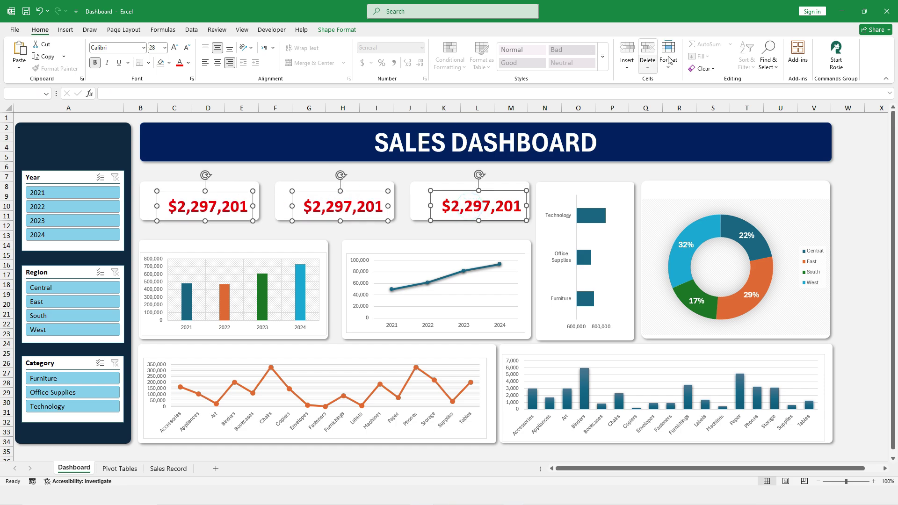
{"action": "left_click", "coordinate": [337, 29]}
{"action": "left_click", "coordinate": [682, 66]}
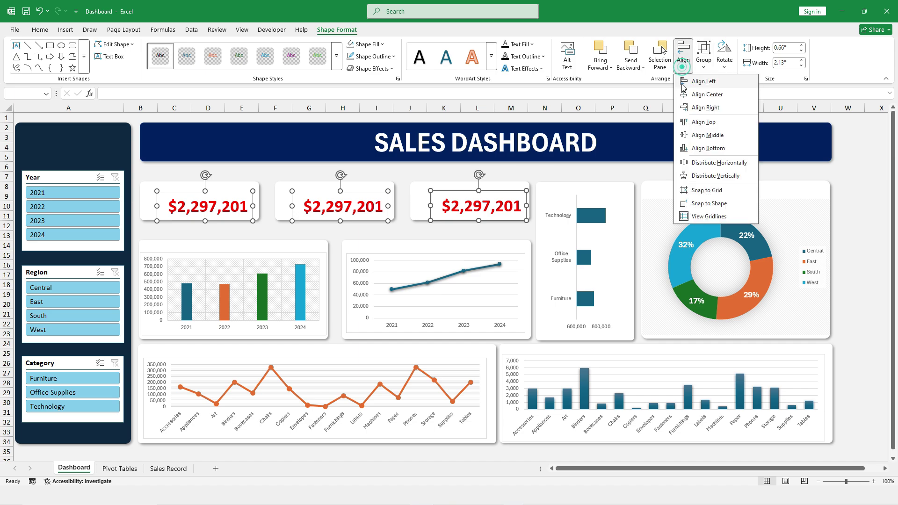
{"action": "left_click", "coordinate": [707, 137]}
{"action": "left_click", "coordinate": [681, 66]}
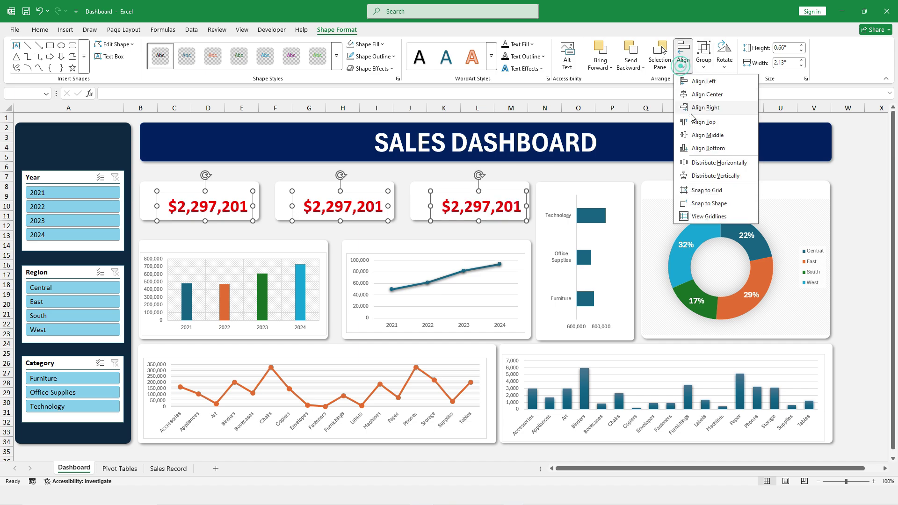
{"action": "left_click", "coordinate": [721, 163]}
{"action": "left_click", "coordinate": [426, 237]}
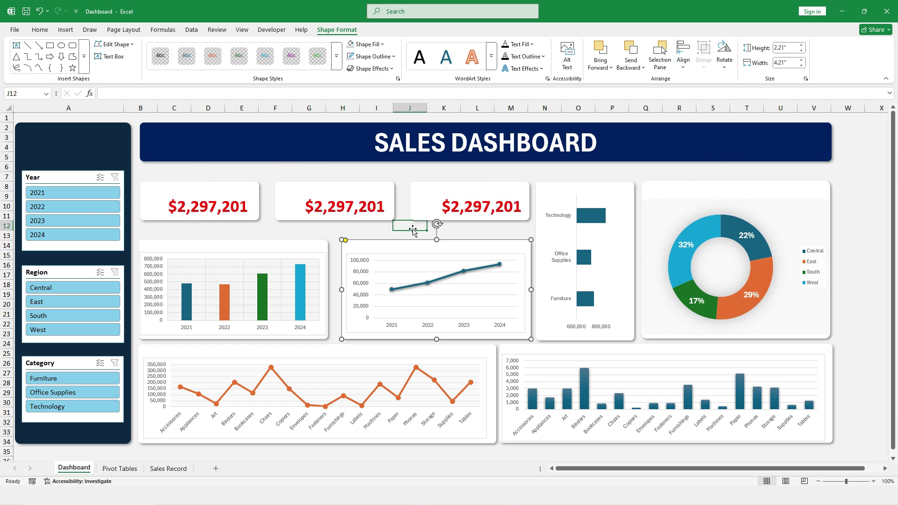
{"action": "left_click", "coordinate": [412, 228]}
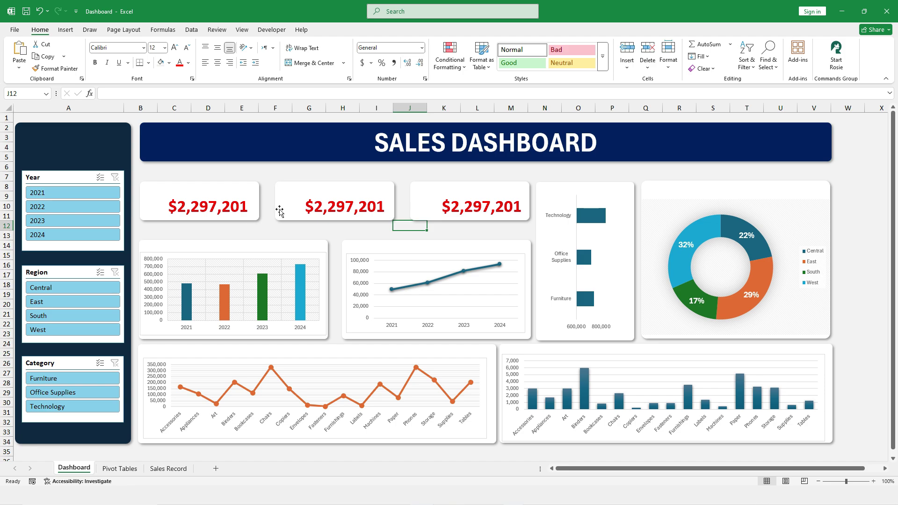
{"action": "left_click", "coordinate": [365, 206]}
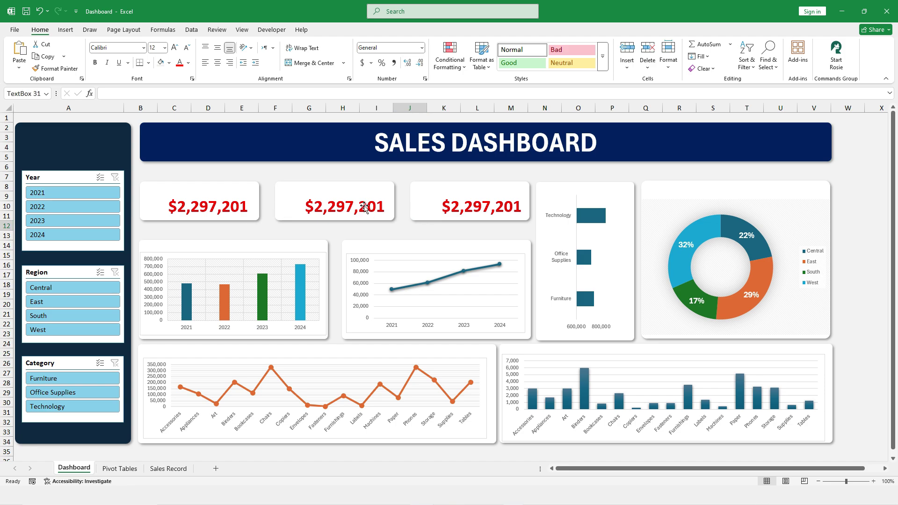
{"action": "left_click", "coordinate": [309, 206]}
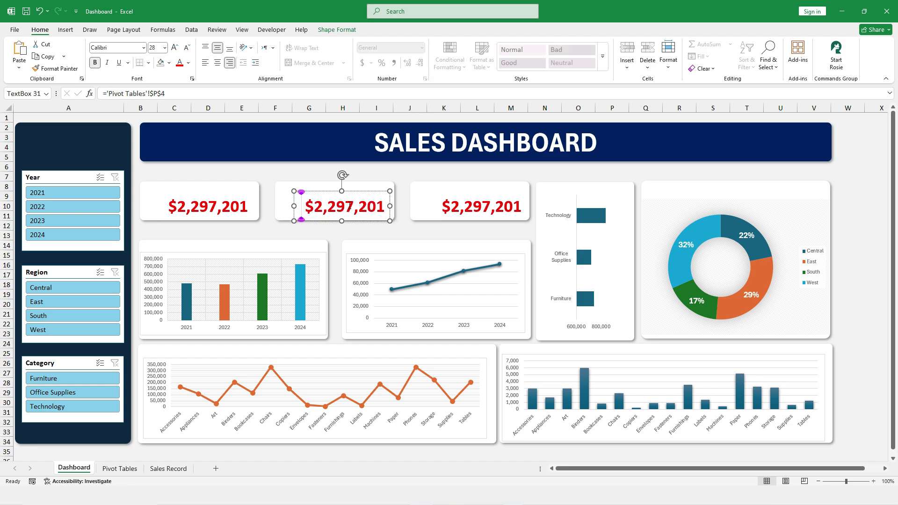
{"action": "left_click", "coordinate": [166, 95]}
{"action": "left_click_drag", "start_coordinate": [167, 95], "coordinate": [101, 93]}
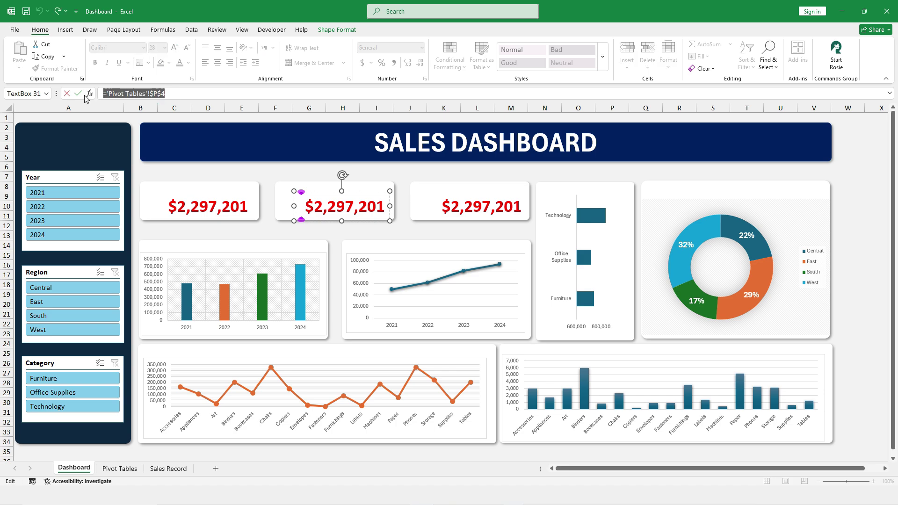
{"action": "key", "text": "BackSpace"}
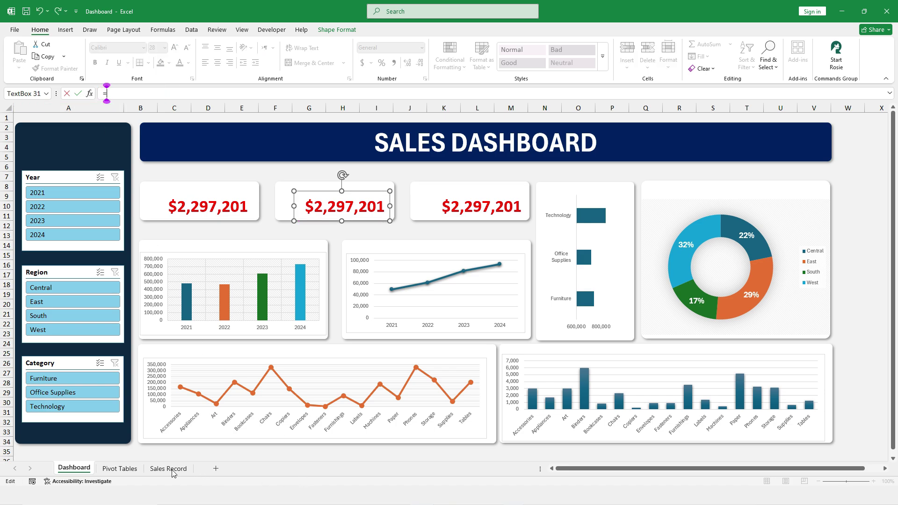
{"action": "left_click", "coordinate": [131, 467]}
{"action": "left_click", "coordinate": [747, 149]}
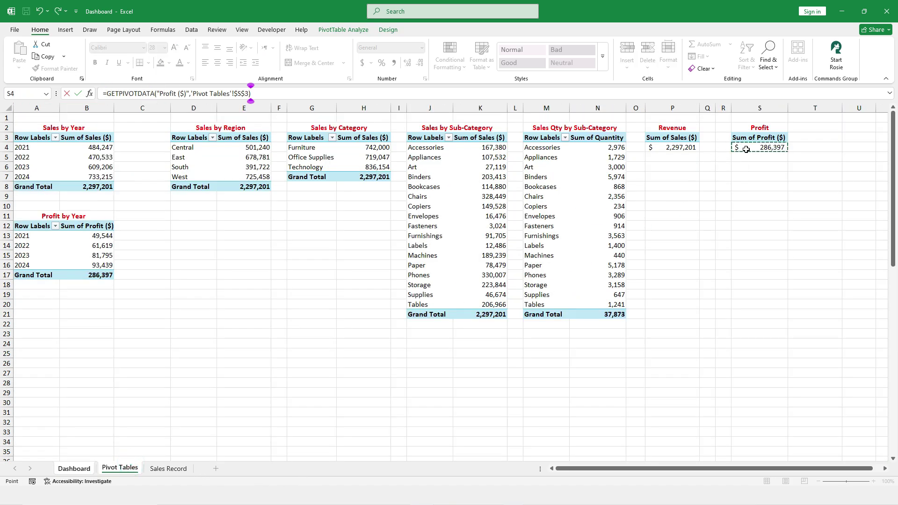
{"action": "key", "text": "Return"}
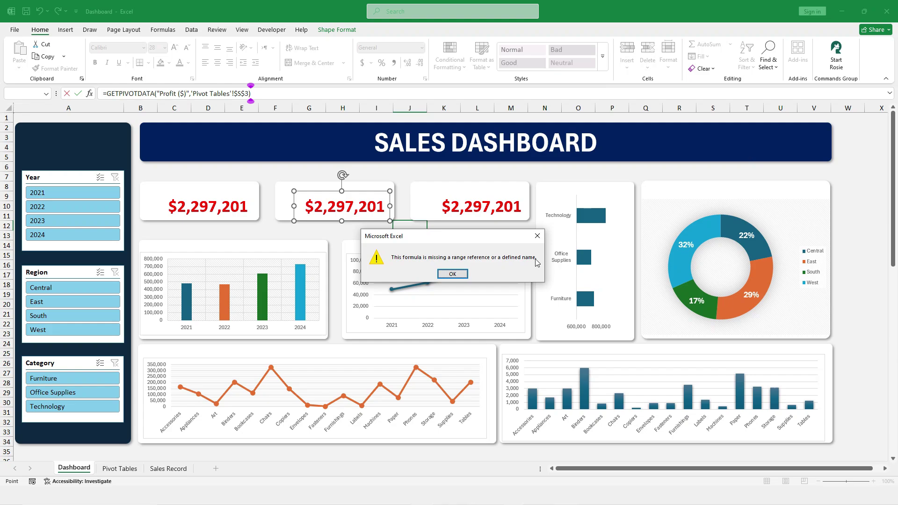
{"action": "left_click", "coordinate": [452, 274]}
{"action": "key", "text": "Escape"}
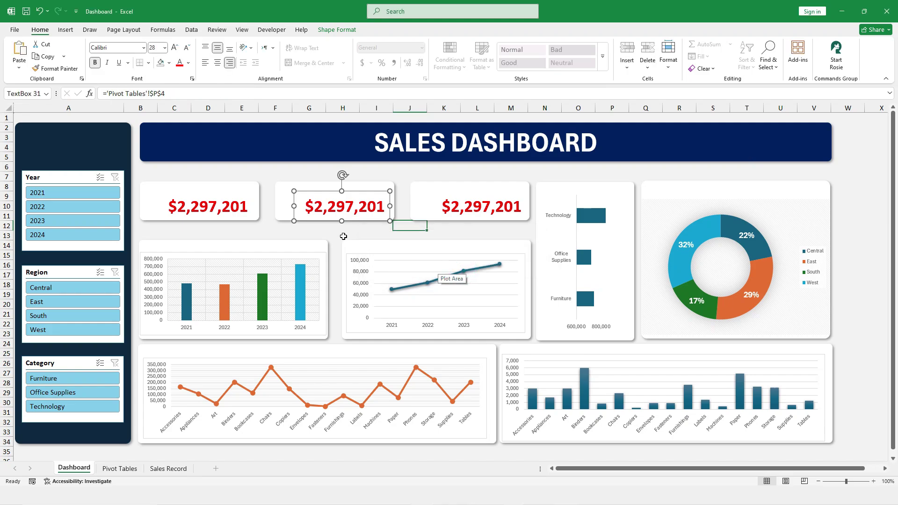
- Link the second card's text box to the Profit total with ='Pivot Tables'!$S$4
{"action": "triple_click", "coordinate": [174, 93]}
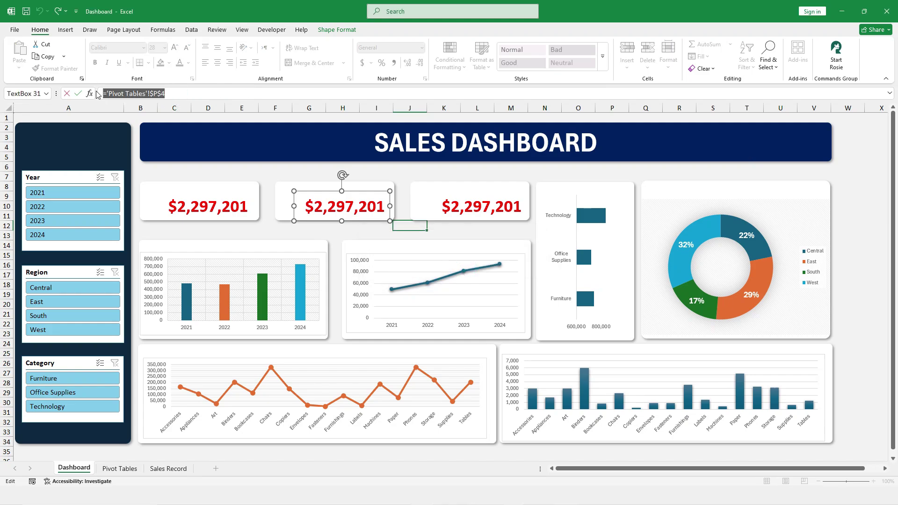
{"action": "type", "text": "="}
{"action": "left_click", "coordinate": [120, 469]}
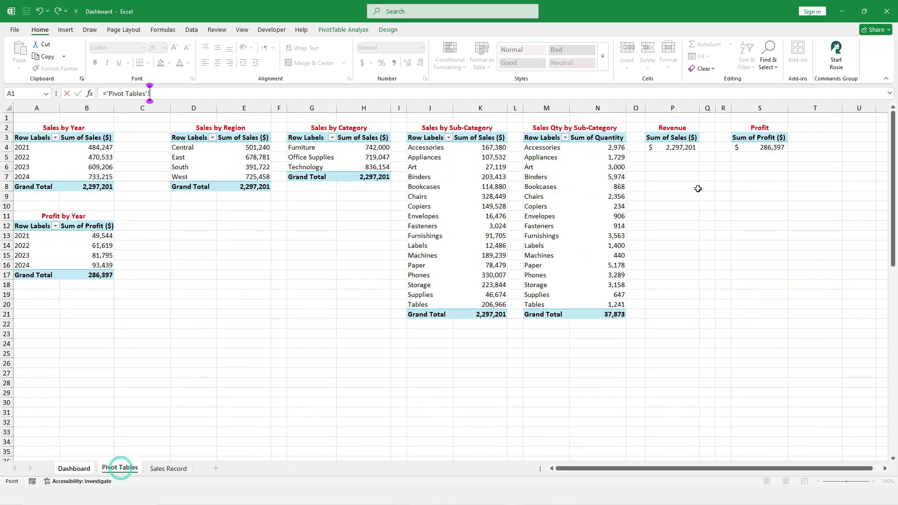
{"action": "left_click", "coordinate": [760, 147]}
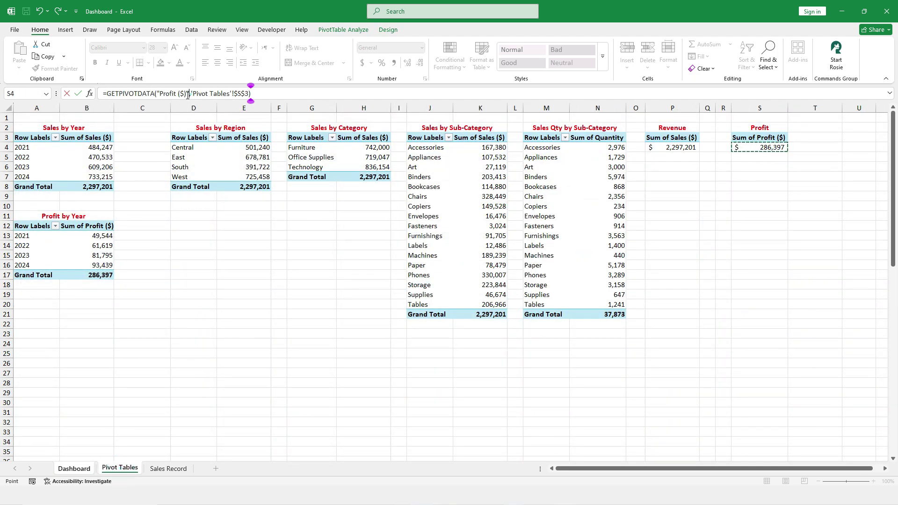
{"action": "left_click_drag", "start_coordinate": [189, 94], "coordinate": [107, 95]}
{"action": "key", "text": "BackSpace"}
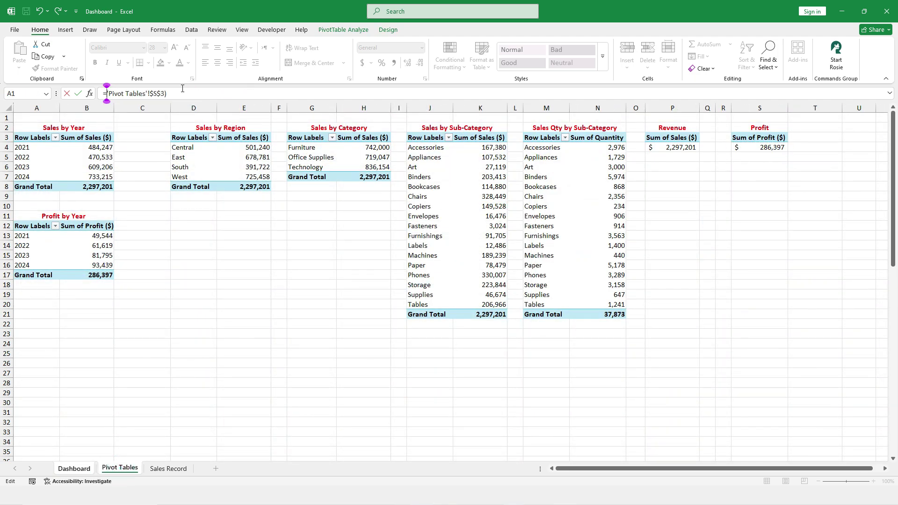
{"action": "left_click", "coordinate": [183, 94]}
{"action": "key", "text": "BackSpace"}
{"action": "key", "text": "BackSpace"}
{"action": "type", "text": "4"}
{"action": "key", "text": "Return"}
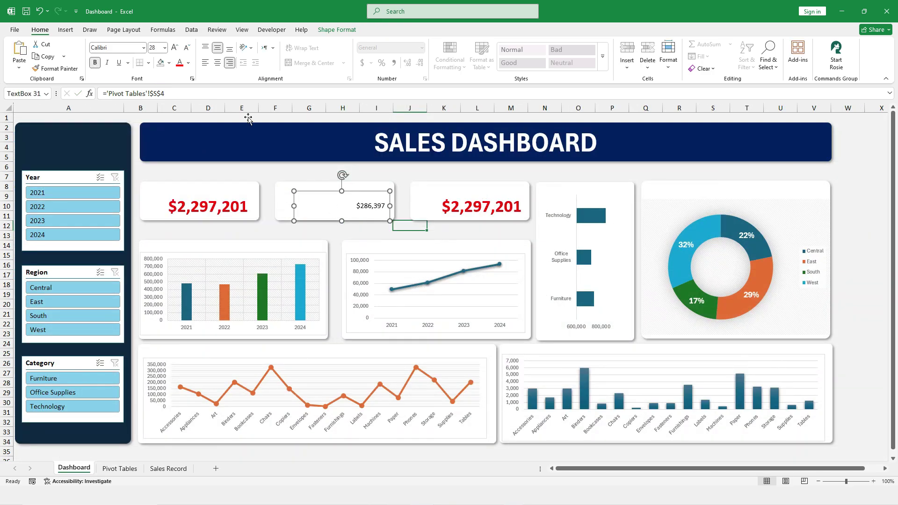
- Copy the revenue text box's formatting onto the profit text box with Format Painter
{"action": "left_click", "coordinate": [215, 214]}
{"action": "left_click", "coordinate": [56, 68]}
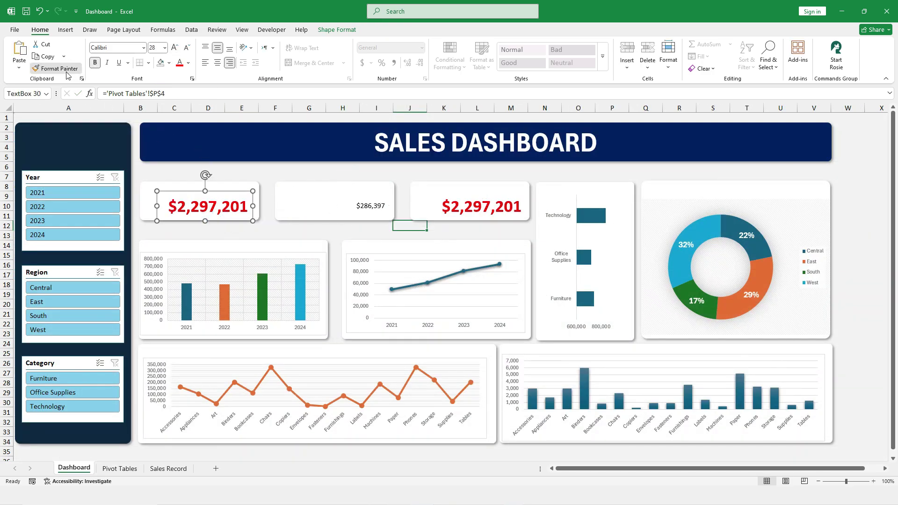
{"action": "left_click", "coordinate": [374, 206]}
{"action": "left_click", "coordinate": [374, 205]}
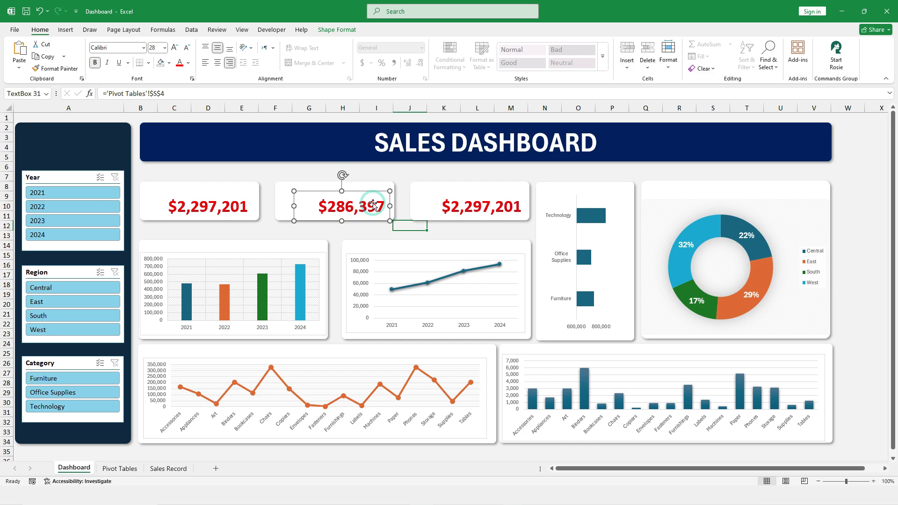
- Copy the Profit PivotTable with its heading (S2:S4) on the Pivot Tables sheet and paste it at P6
{"action": "left_click", "coordinate": [483, 209]}
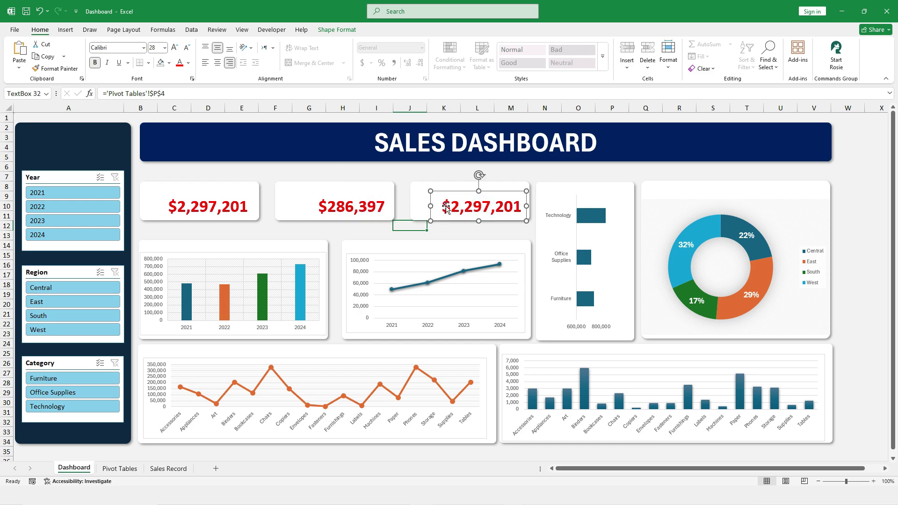
{"action": "left_click", "coordinate": [120, 468]}
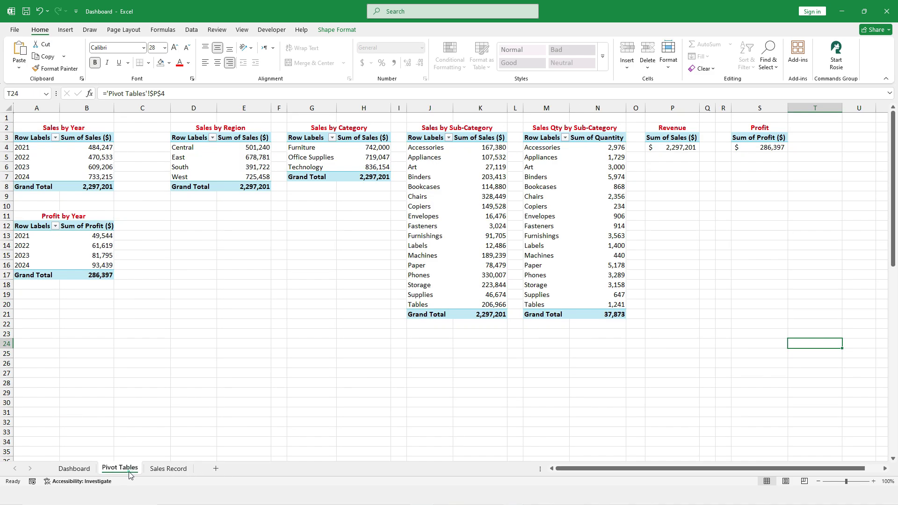
{"action": "left_click_drag", "start_coordinate": [758, 128], "coordinate": [767, 148]}
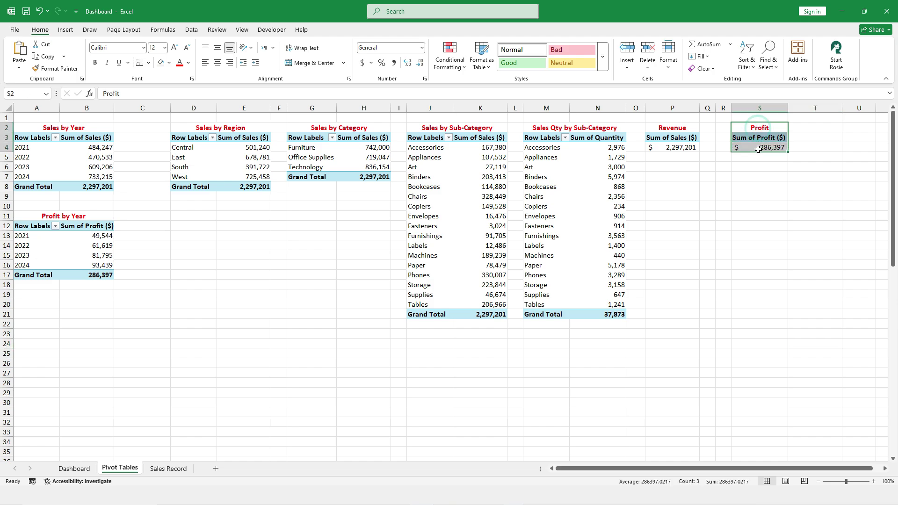
{"action": "key", "text": "ctrl+c"}
{"action": "left_click", "coordinate": [685, 165]}
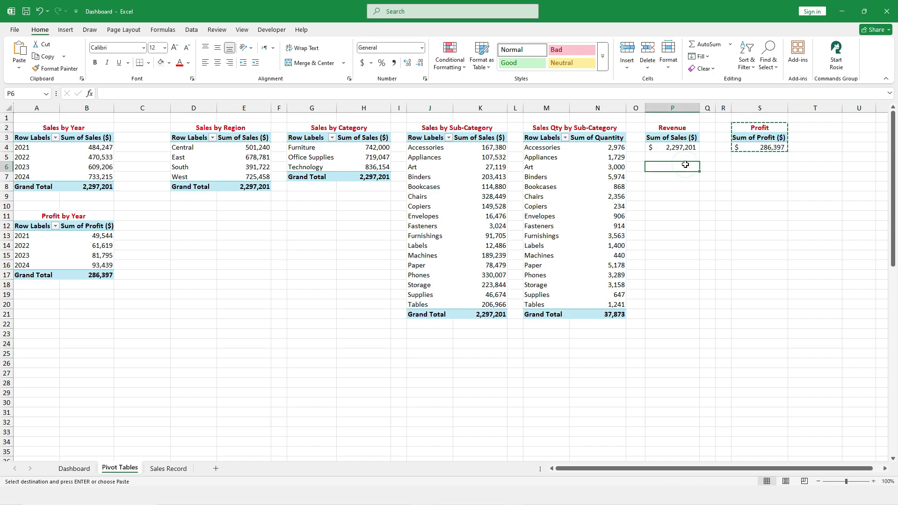
{"action": "key", "text": "ctrl+v"}
- Change the heading of the copied PivotTable in P6 to Quantity
{"action": "double_click", "coordinate": [685, 165]}
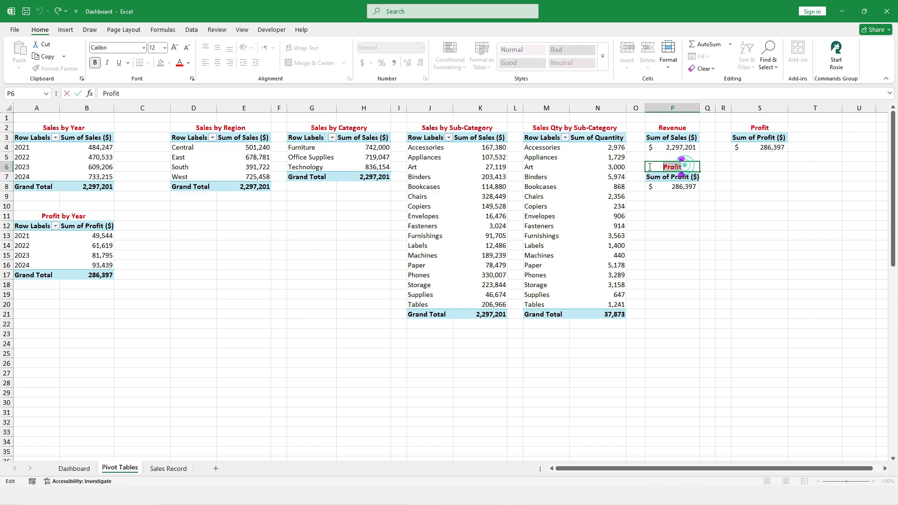
{"action": "type", "text": "Qua"}
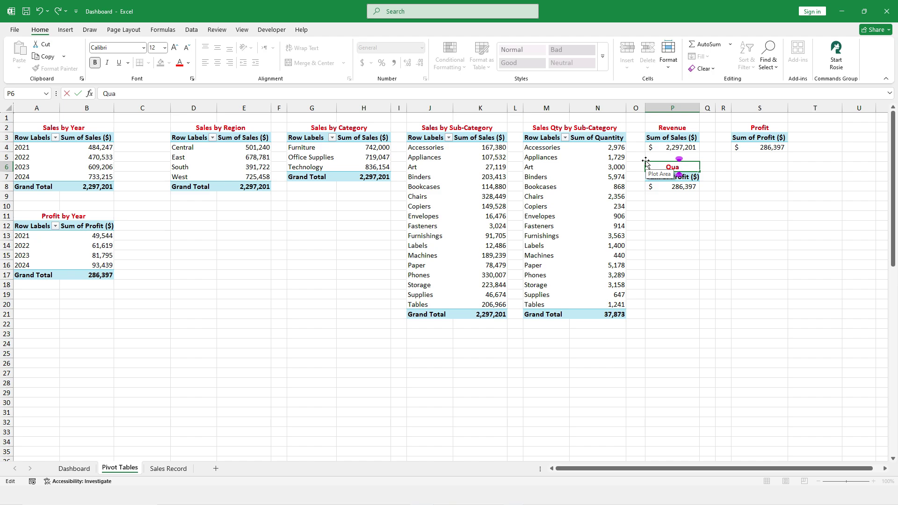
{"action": "key", "text": "Return"}
{"action": "key", "text": "Return"}
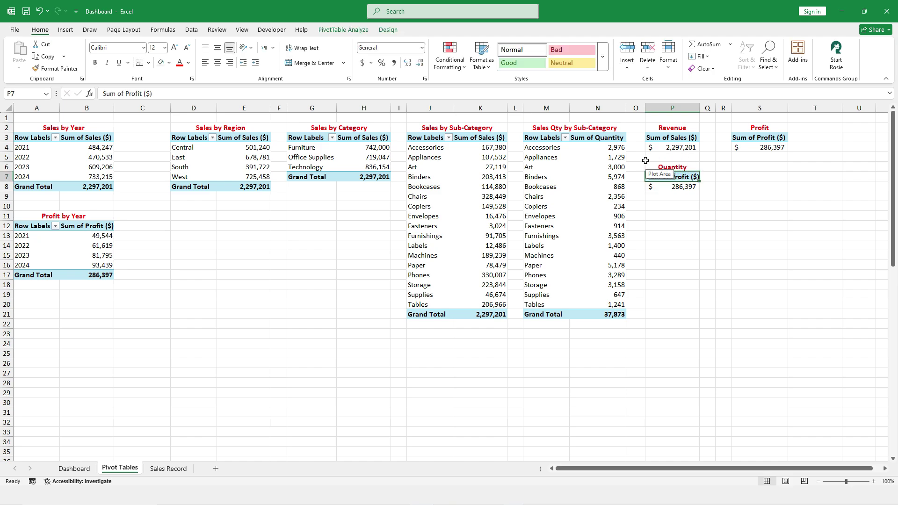
{"action": "double_click", "coordinate": [677, 191]}
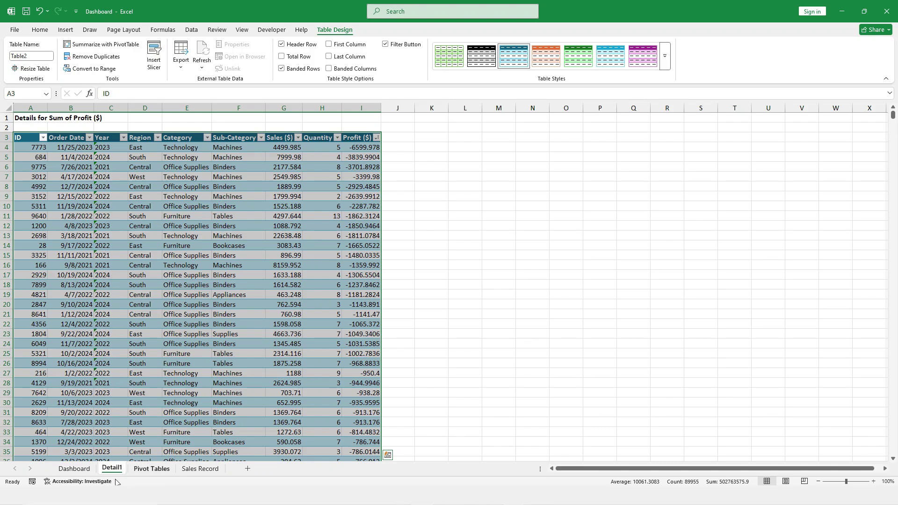
{"action": "right_click", "coordinate": [102, 477]}
{"action": "left_click", "coordinate": [127, 355]}
{"action": "left_click", "coordinate": [433, 274]}
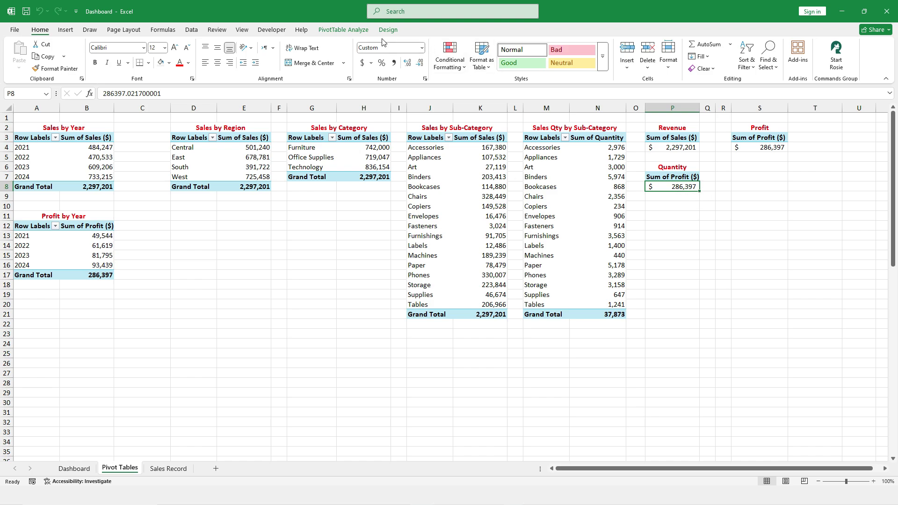
- Replace the Profit ($) field with Quantity in the values of the PivotTable under the Quantity heading
{"action": "left_click", "coordinate": [342, 29]}
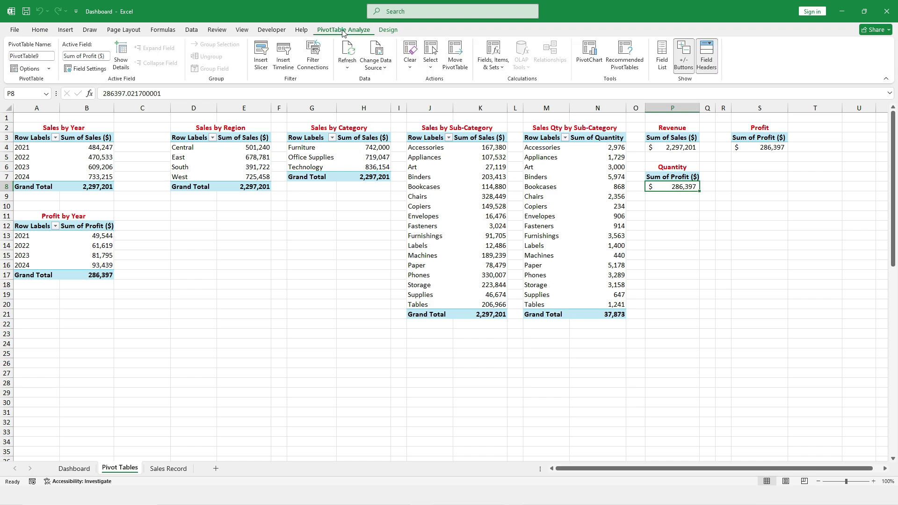
{"action": "left_click", "coordinate": [663, 57]}
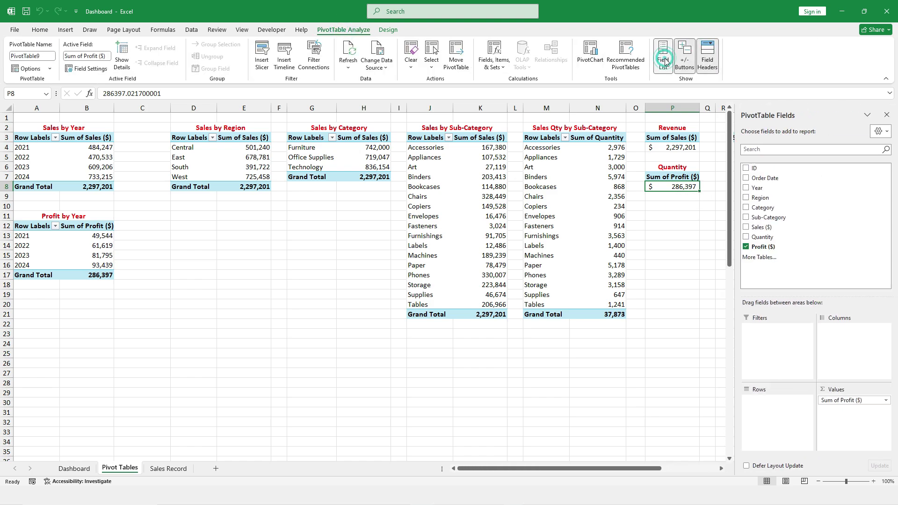
{"action": "left_click", "coordinate": [746, 237]}
{"action": "left_click", "coordinate": [746, 247]}
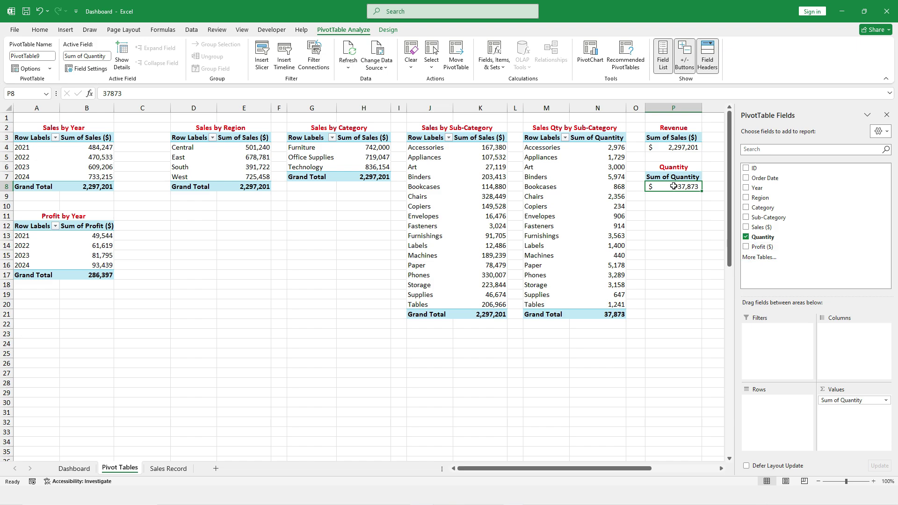
- Format the quantity total in P8 as a comma-separated number without a currency symbol or decimals
{"action": "left_click", "coordinate": [40, 29]}
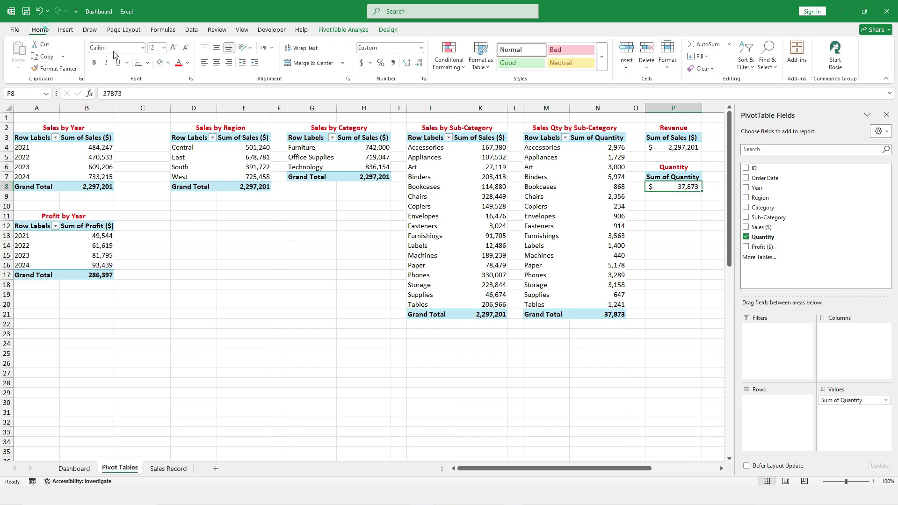
{"action": "left_click", "coordinate": [369, 48]}
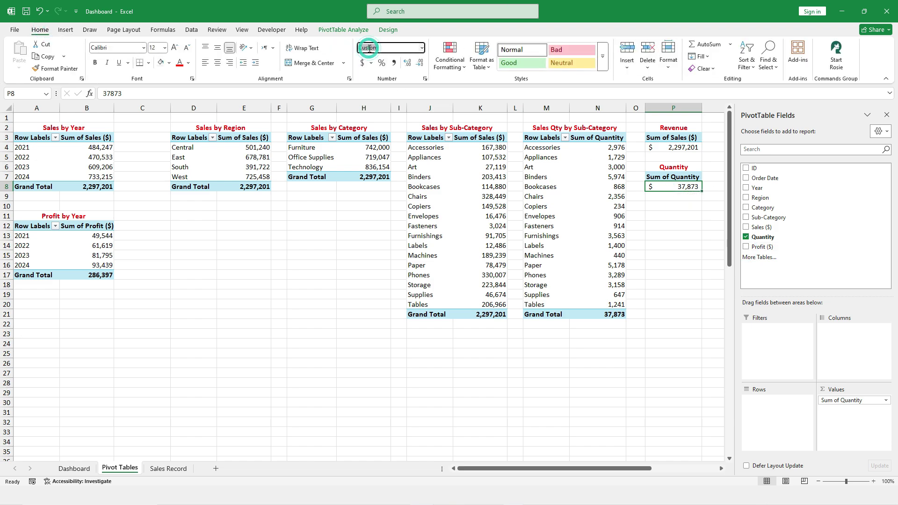
{"action": "left_click", "coordinate": [422, 48]}
{"action": "left_click", "coordinate": [404, 71]}
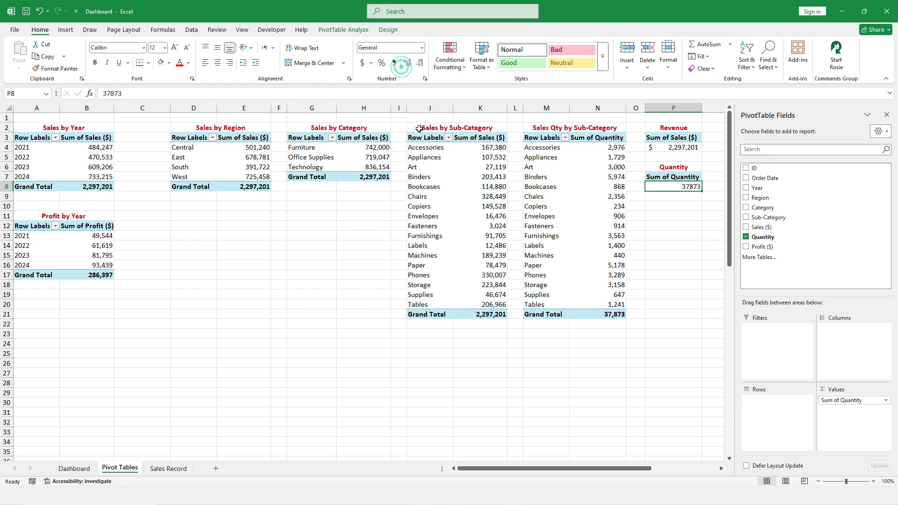
{"action": "left_click", "coordinate": [672, 203]}
{"action": "left_click", "coordinate": [693, 184]}
{"action": "left_click", "coordinate": [395, 62]}
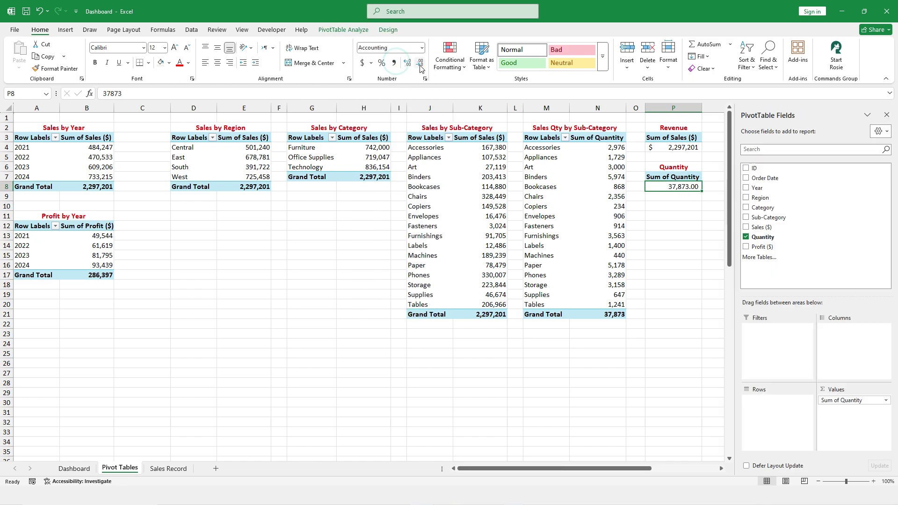
{"action": "left_click", "coordinate": [421, 65]}
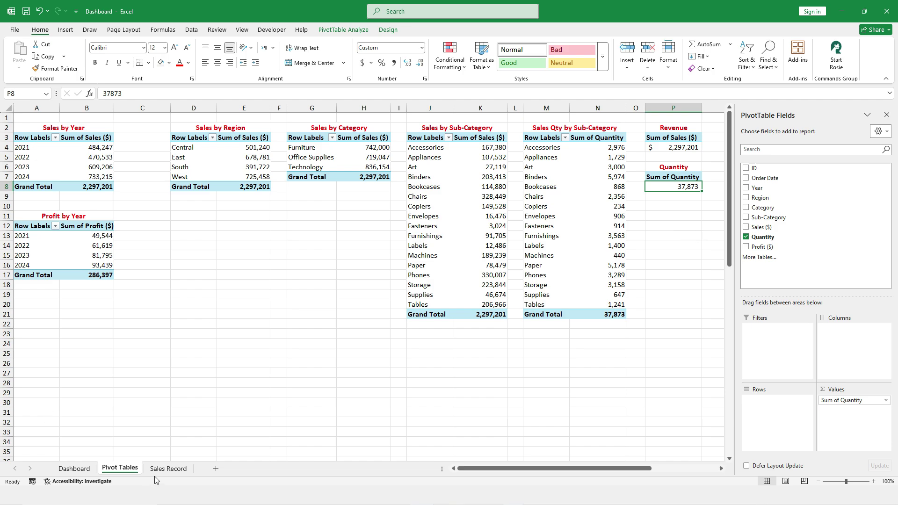
- Link the third card's text box on the Dashboard sheet to the Quantity total with ='Pivot Tables'!$P$8
{"action": "left_click", "coordinate": [74, 468]}
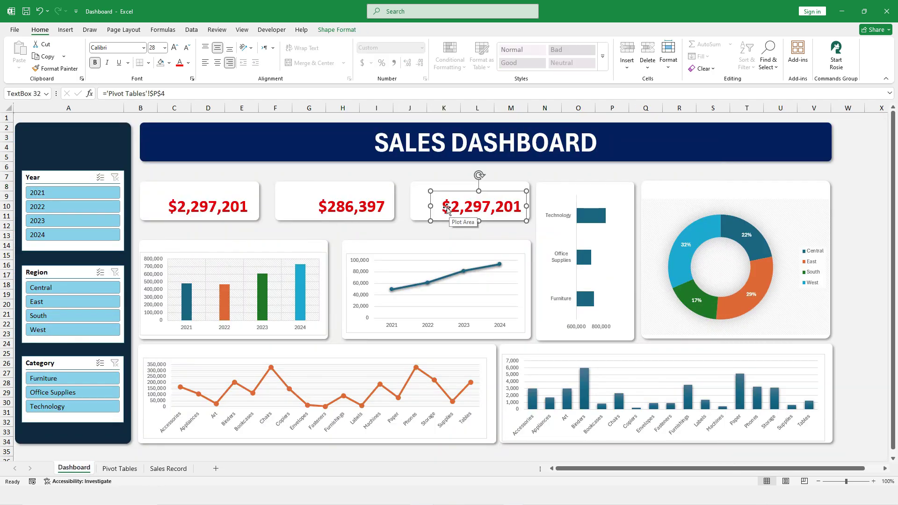
{"action": "left_click_drag", "start_coordinate": [168, 95], "coordinate": [98, 96]}
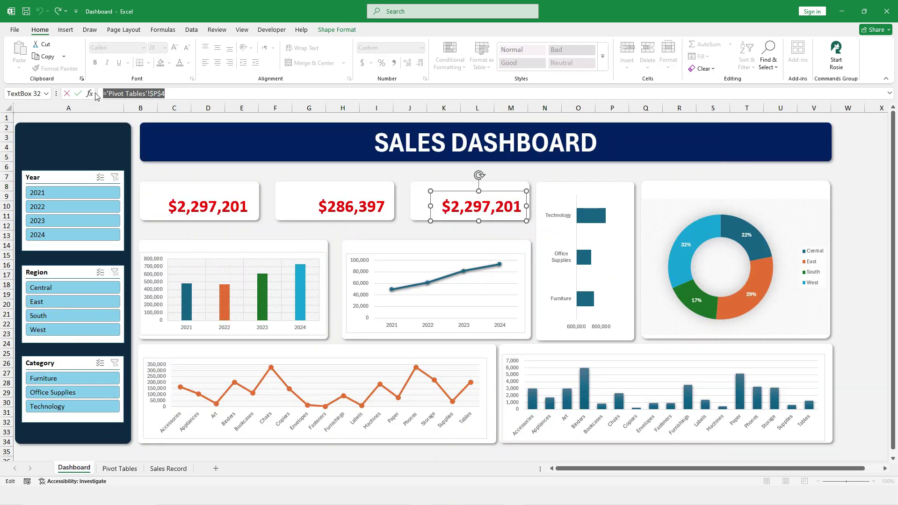
{"action": "type", "text": "="}
{"action": "left_click", "coordinate": [120, 469]}
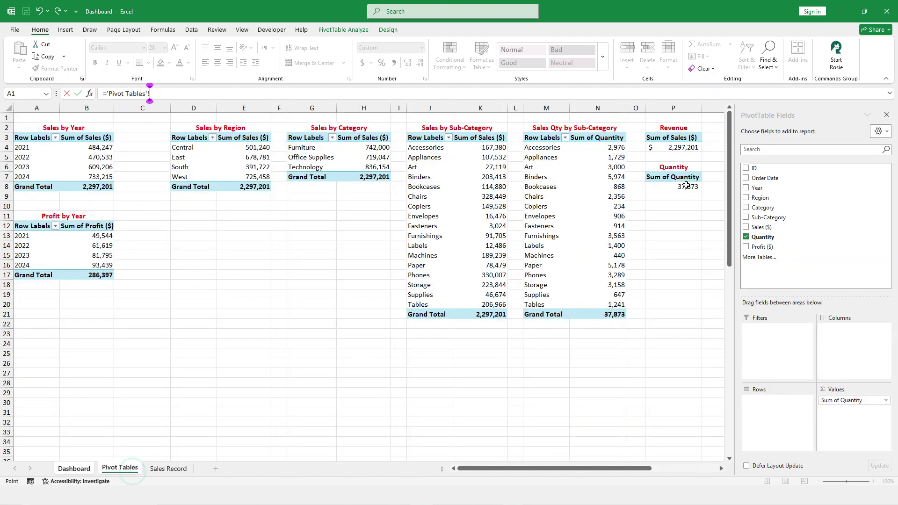
{"action": "left_click", "coordinate": [684, 187]}
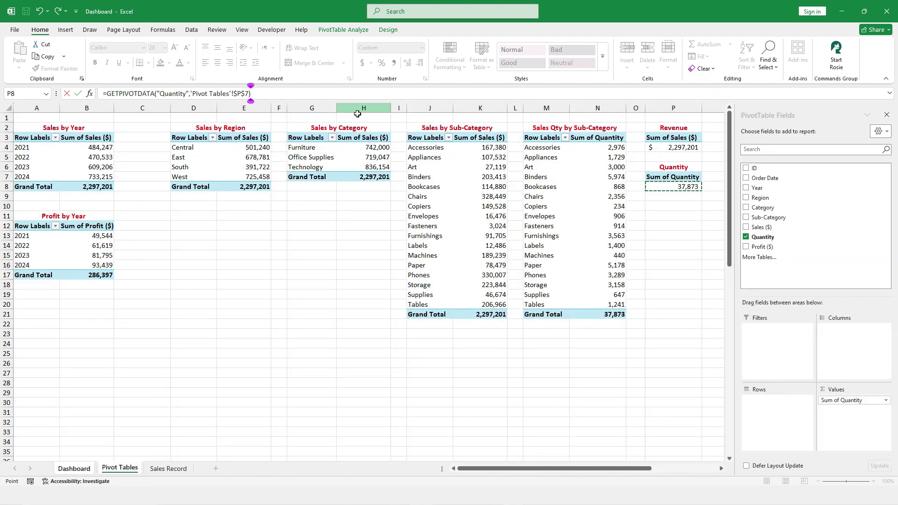
{"action": "key", "text": "BackSpace"}
{"action": "key", "text": "BackSpace"}
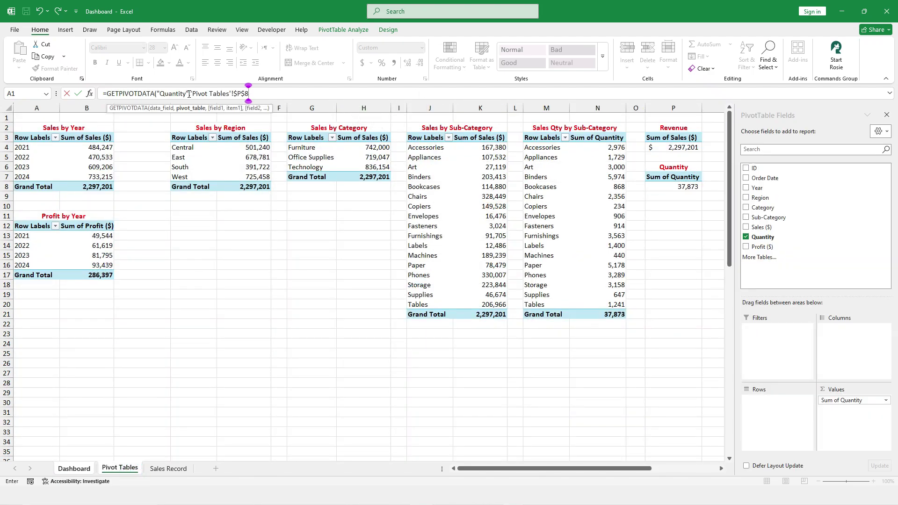
{"action": "left_click_drag", "start_coordinate": [191, 93], "coordinate": [106, 94]}
{"action": "key", "text": "BackSpace"}
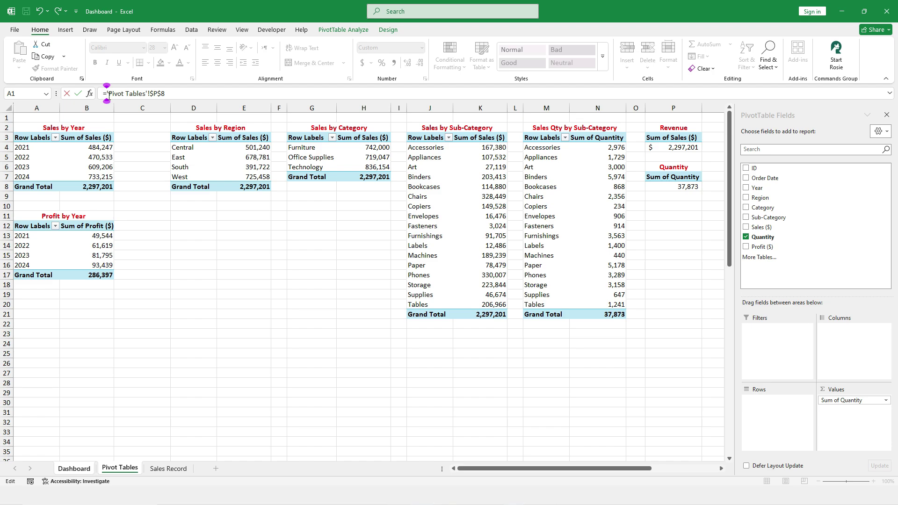
{"action": "key", "text": "Return"}
- Copy the profit text box's formatting onto the quantity text box with Format Painter
{"action": "left_click", "coordinate": [333, 197]}
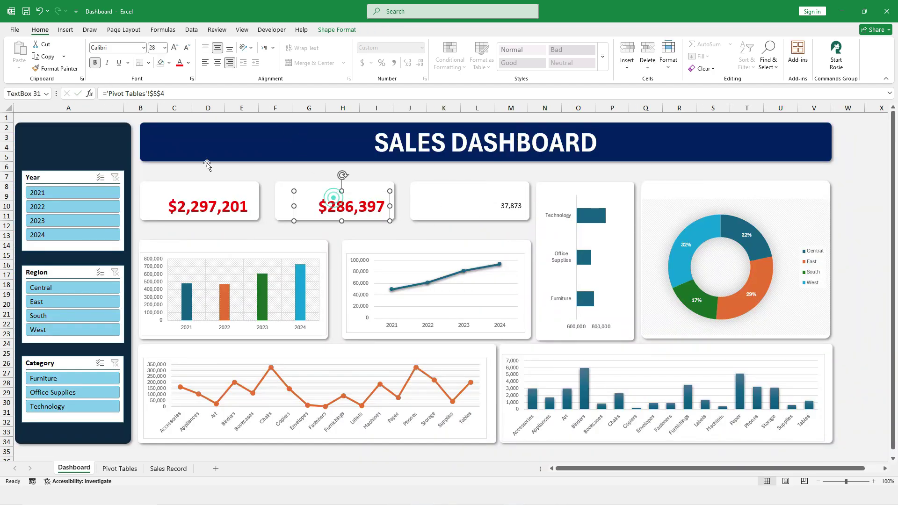
{"action": "left_click", "coordinate": [55, 68]}
{"action": "left_click", "coordinate": [506, 201]}
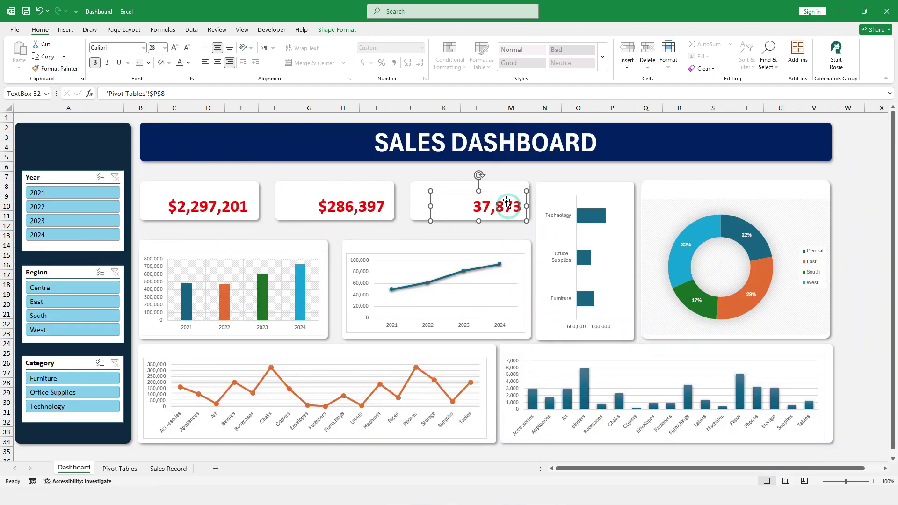
{"action": "left_click", "coordinate": [541, 173]}
- Remove the chart area outlines from the yearly sales column chart and the yearly profit line chart
{"action": "left_click", "coordinate": [322, 254]}
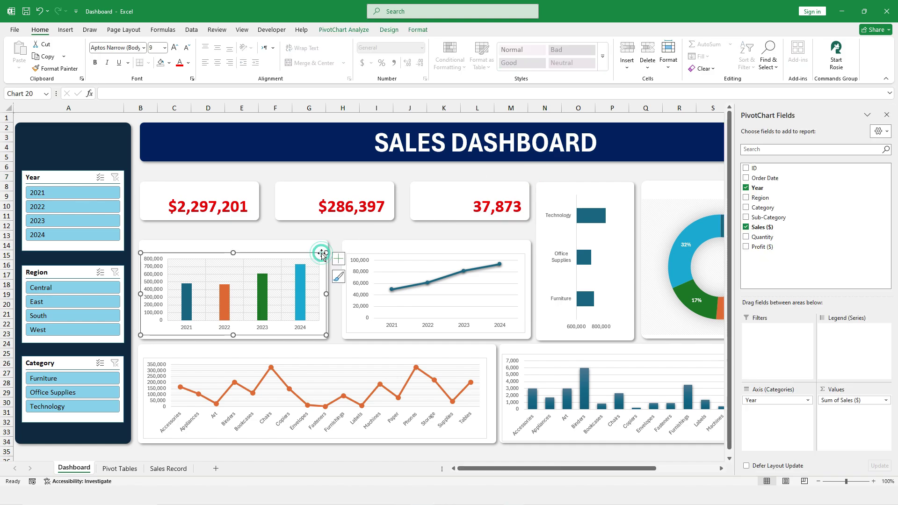
{"action": "left_click", "coordinate": [418, 29]}
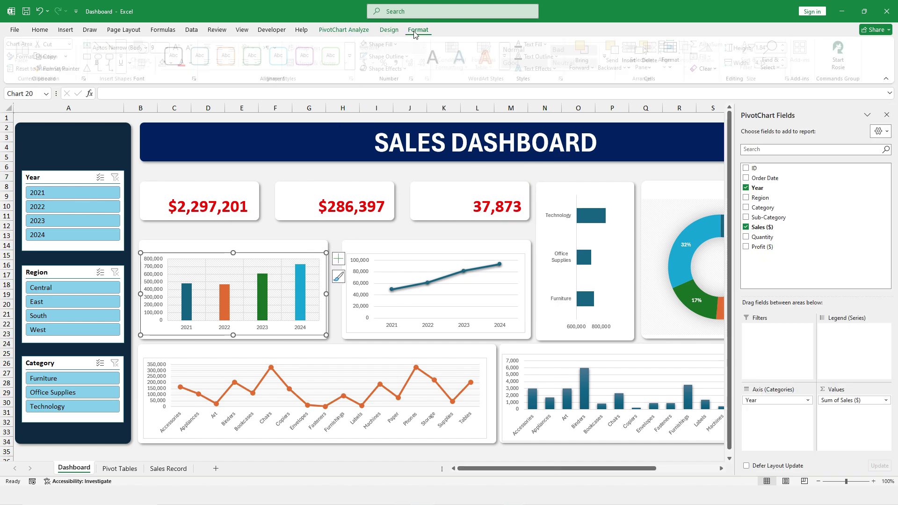
{"action": "left_click", "coordinate": [368, 49]}
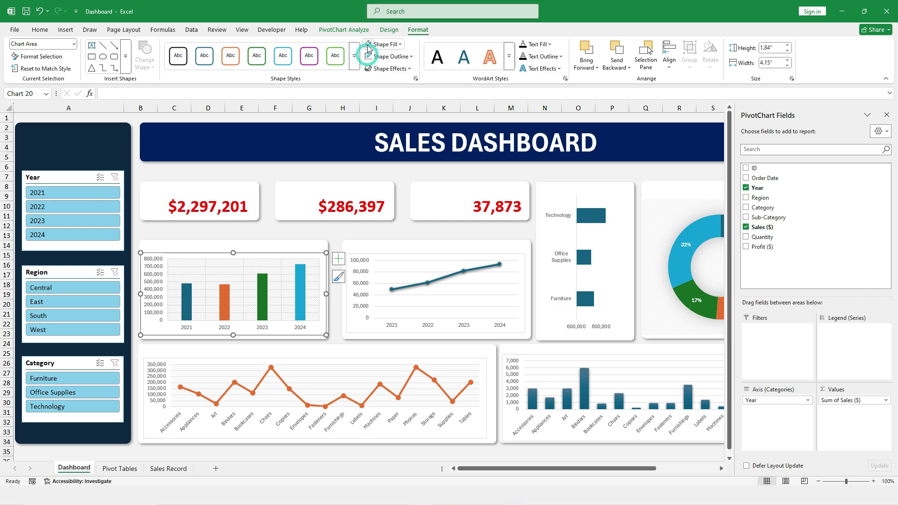
{"action": "left_click", "coordinate": [332, 174]}
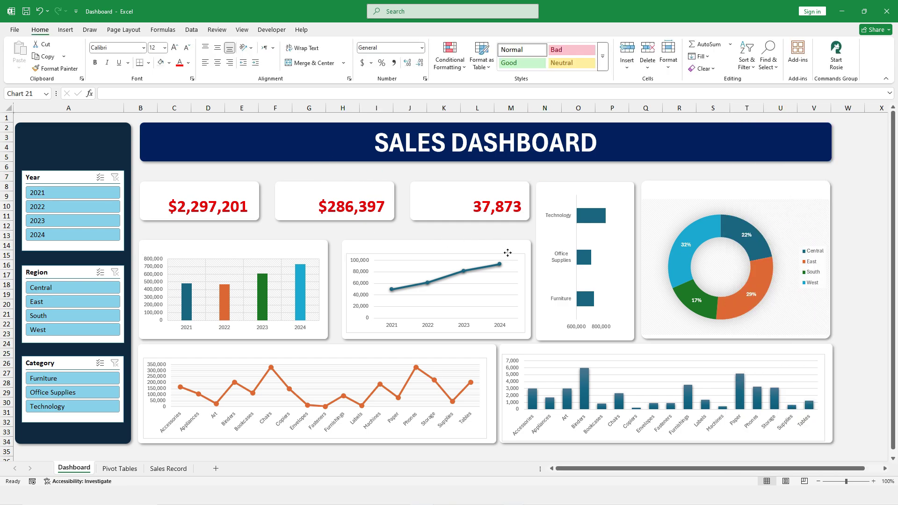
{"action": "left_click", "coordinate": [497, 242]}
{"action": "left_click", "coordinate": [418, 29]}
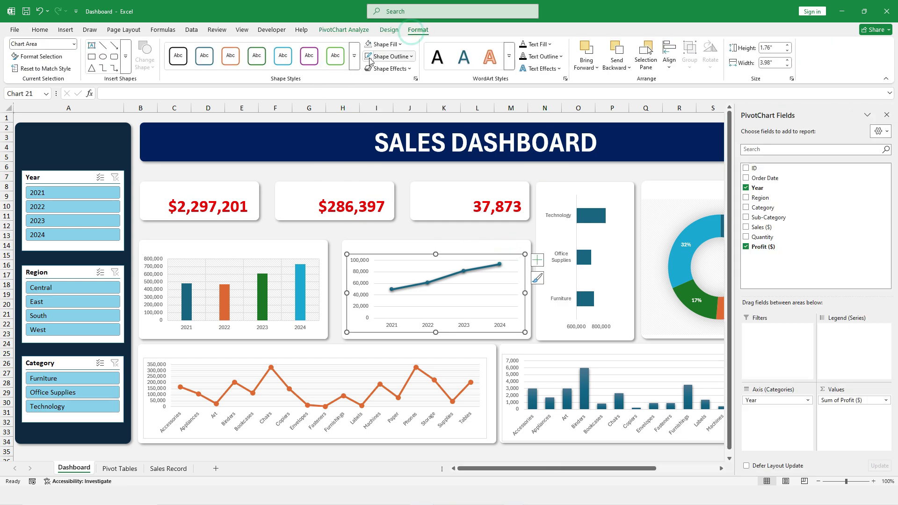
{"action": "left_click", "coordinate": [367, 47]}
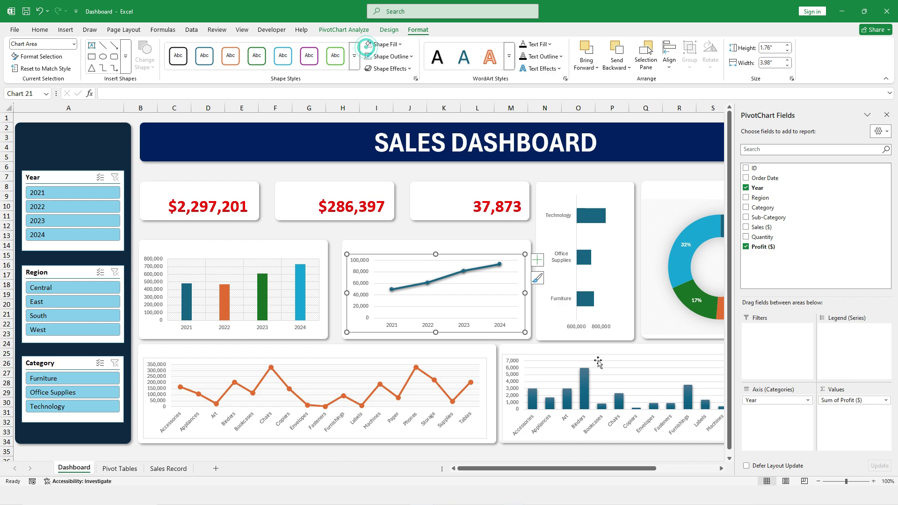
- Remove the chart area outlines from the sub-category quantity column chart and the sub-category sales line chart
{"action": "left_click", "coordinate": [560, 356]}
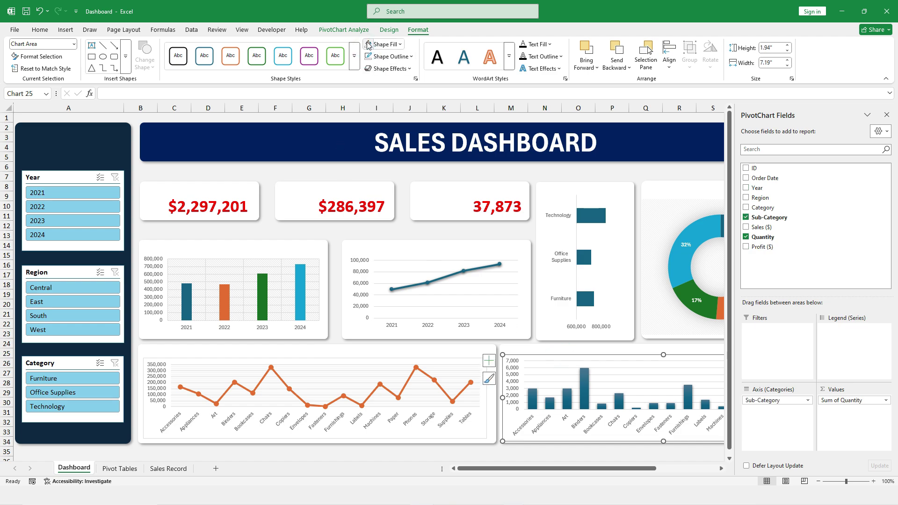
{"action": "left_click", "coordinate": [395, 359]}
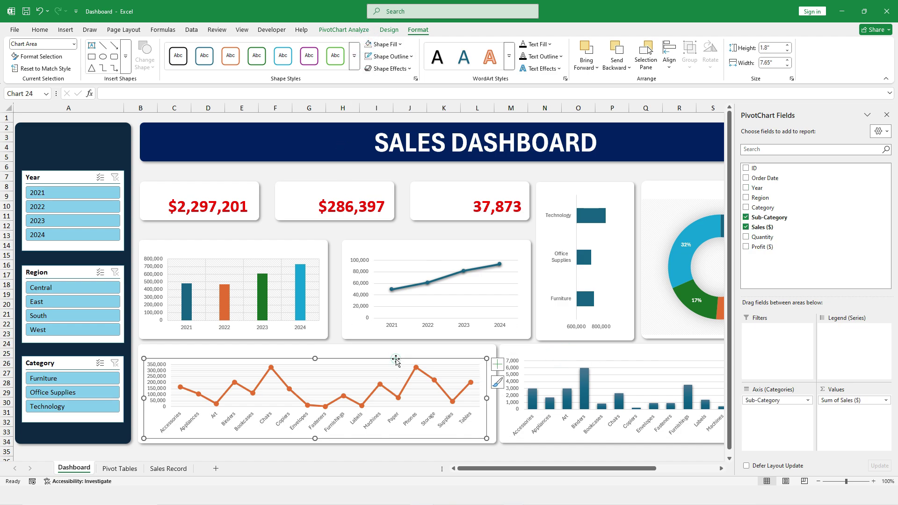
{"action": "left_click", "coordinate": [368, 44]}
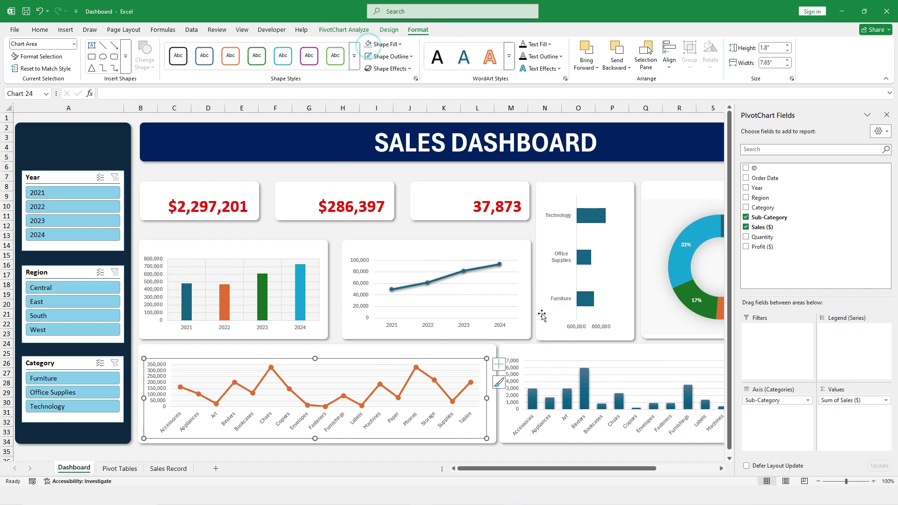
- Set the chart area of the regional sales doughnut chart to No Fill
{"action": "left_click", "coordinate": [657, 227]}
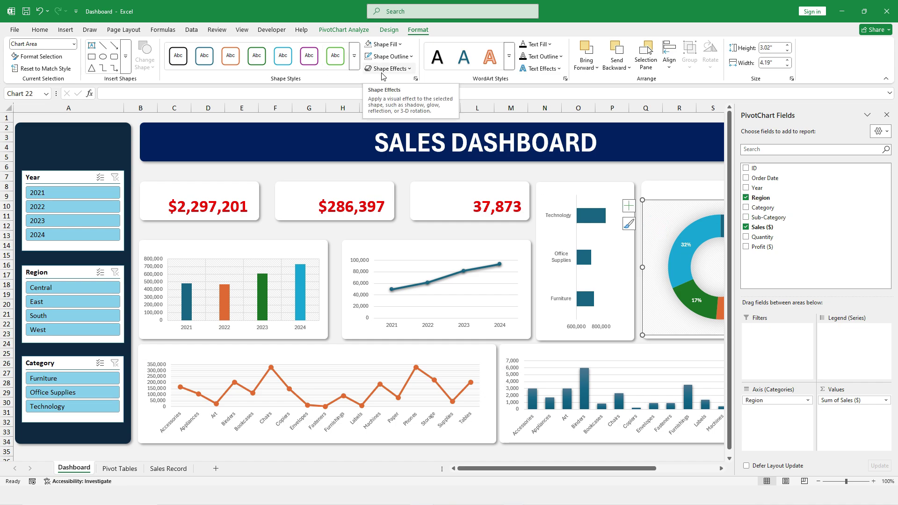
{"action": "left_click", "coordinate": [389, 44]}
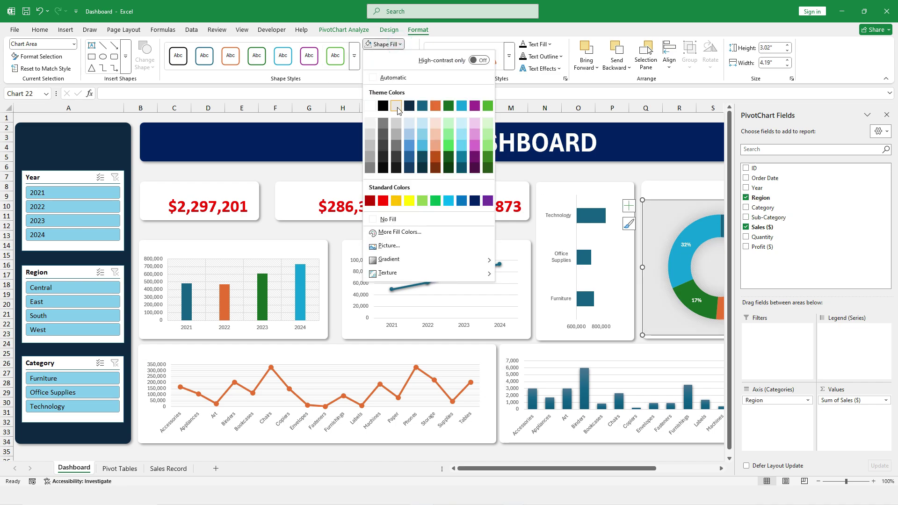
{"action": "left_click", "coordinate": [387, 220]}
{"action": "left_click", "coordinate": [633, 186]}
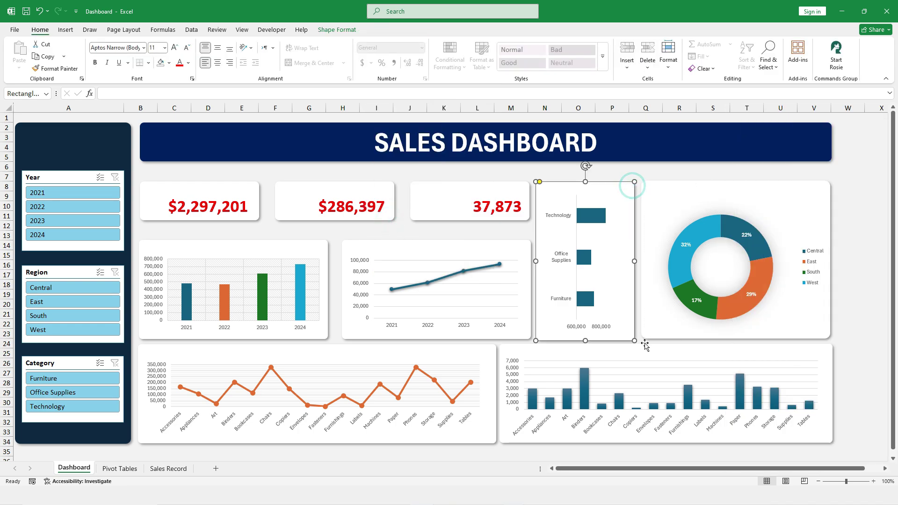
- Move the legend of the regional sales doughnut chart to the bottom
{"action": "mouse_move", "coordinate": [582, 367]}
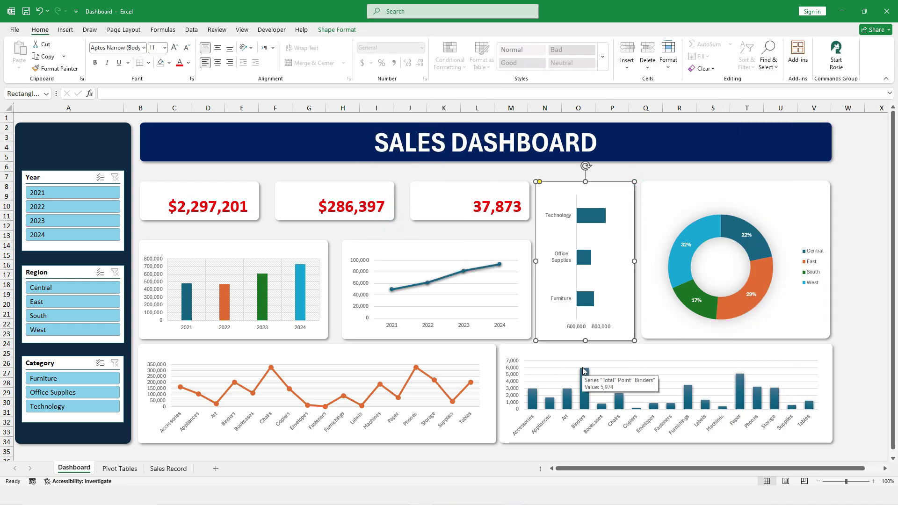
{"action": "left_click", "coordinate": [708, 224]}
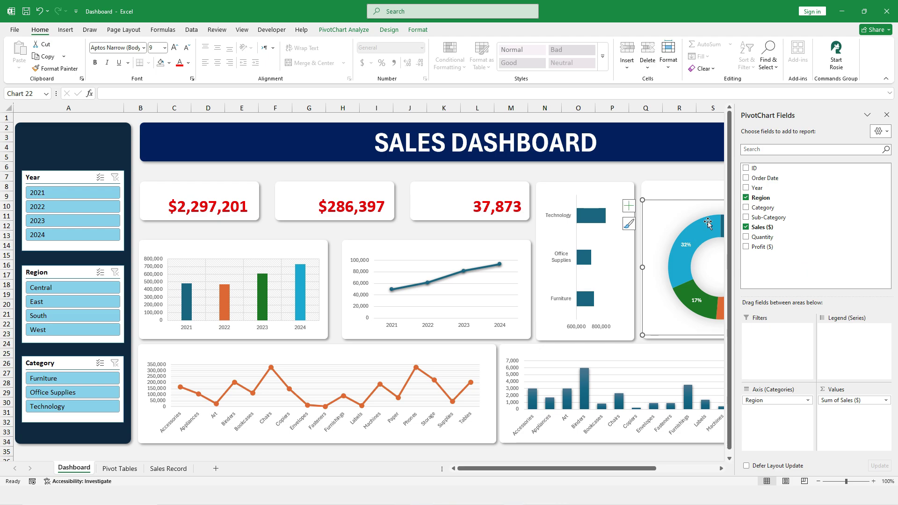
{"action": "left_click", "coordinate": [887, 115]}
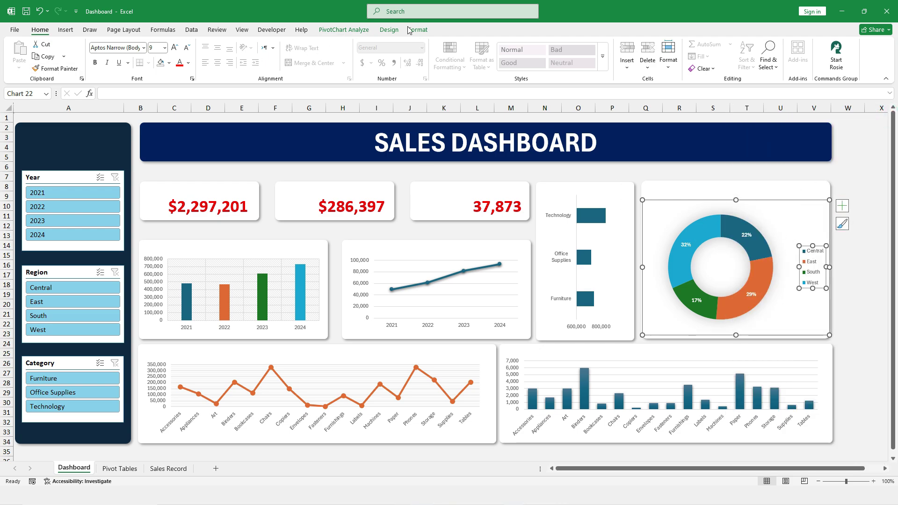
{"action": "left_click", "coordinate": [388, 31]}
{"action": "left_click", "coordinate": [23, 54]}
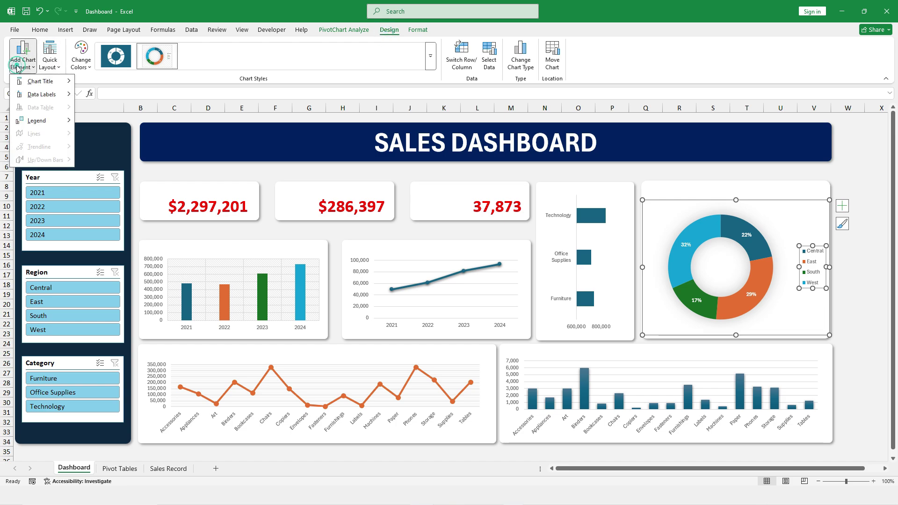
{"action": "mouse_move", "coordinate": [49, 121]}
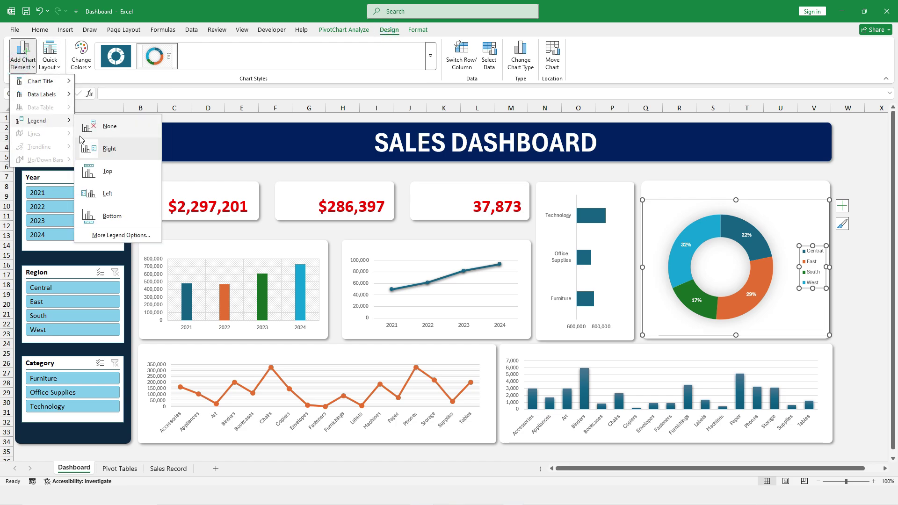
{"action": "left_click", "coordinate": [108, 222]}
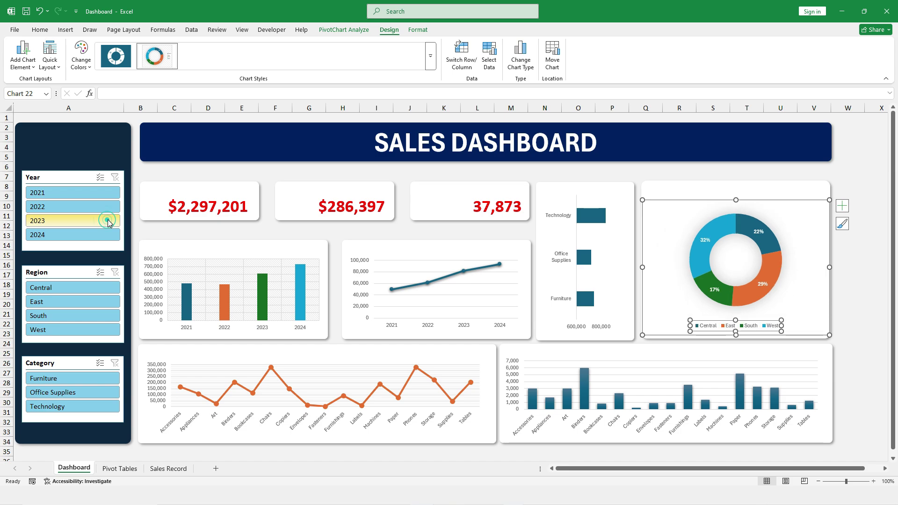
{"action": "left_click", "coordinate": [627, 176]}
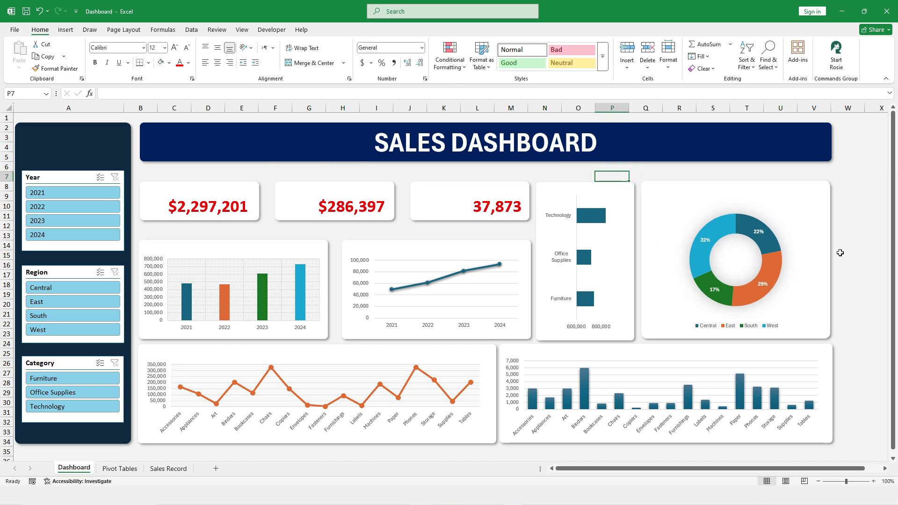
- Enlarge the plot area of the regional sales doughnut chart so the ring fills the space above the legend
{"action": "left_click", "coordinate": [768, 253]}
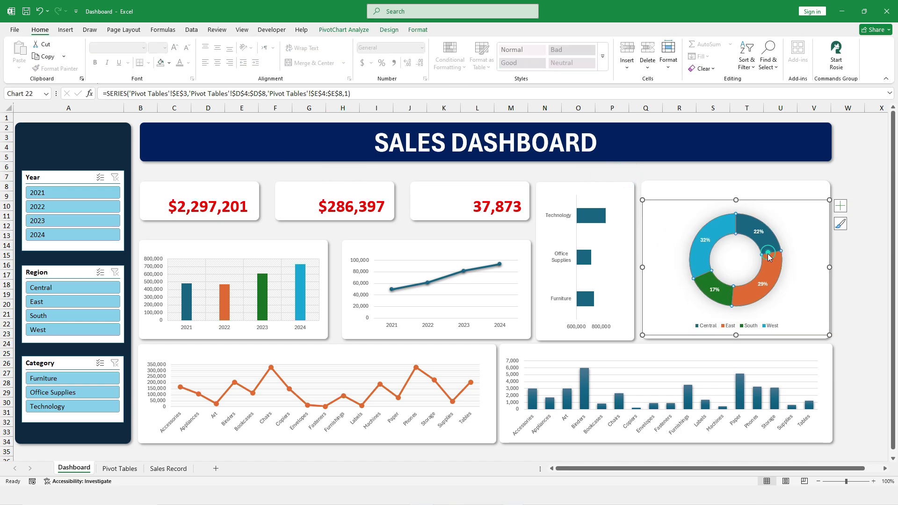
{"action": "left_click", "coordinate": [777, 223]}
{"action": "left_click_drag", "start_coordinate": [784, 214], "coordinate": [799, 199]}
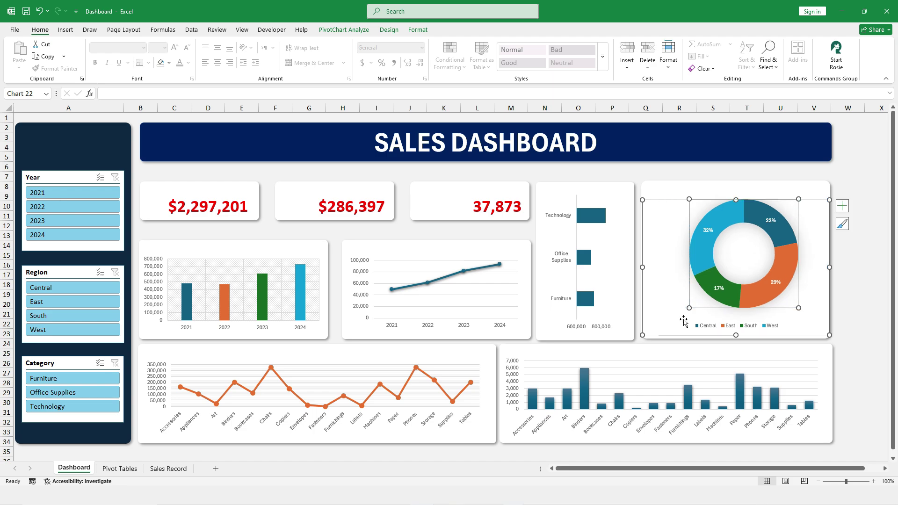
{"action": "left_click_drag", "start_coordinate": [691, 311], "coordinate": [678, 321]}
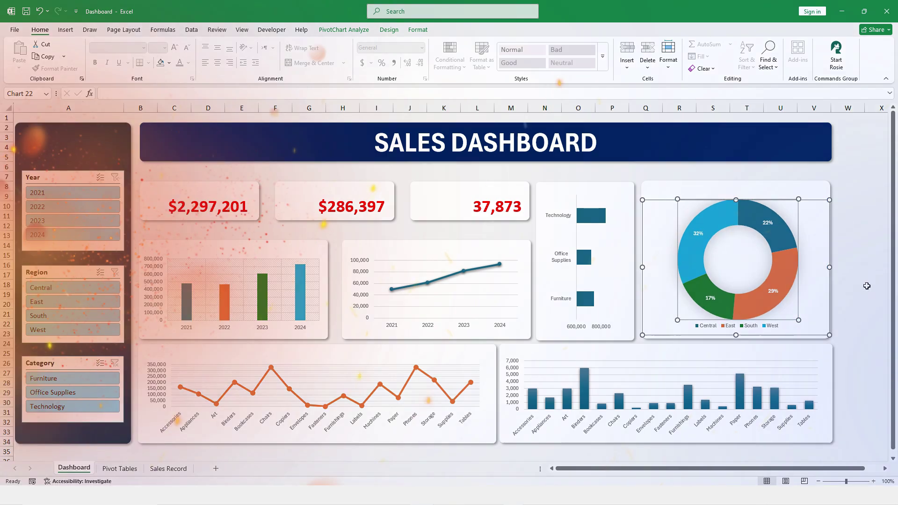
{"action": "left_click", "coordinate": [875, 285]}
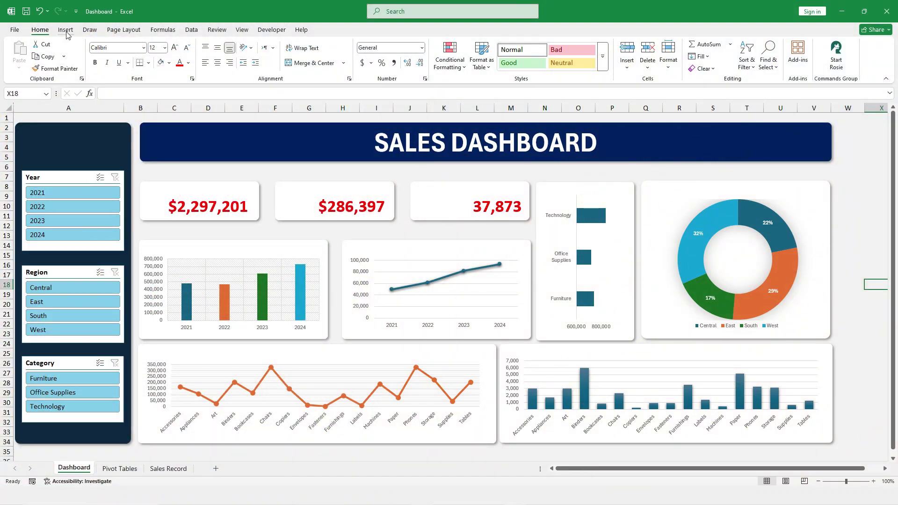
- Insert a text box reading REVENUE in the upper part of the $2,297,201 card
{"action": "left_click", "coordinate": [65, 30]}
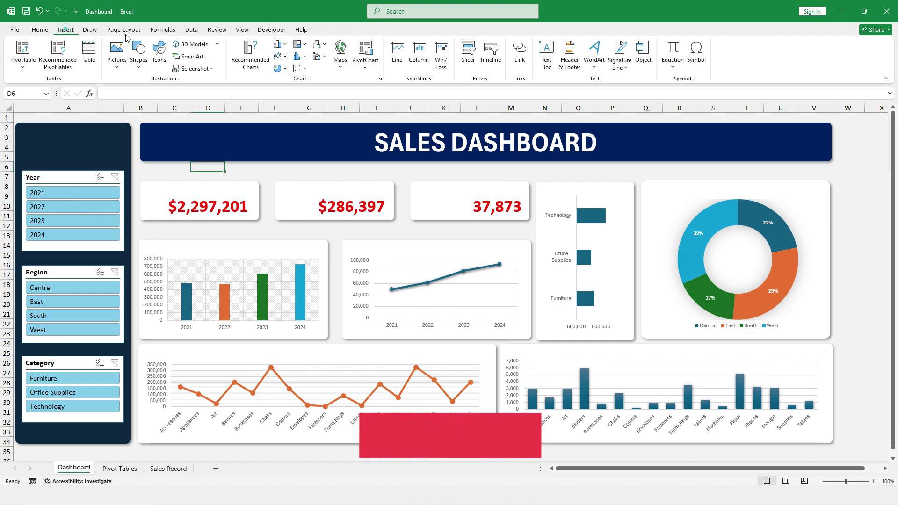
{"action": "left_click", "coordinate": [547, 52]}
{"action": "mouse_move", "coordinate": [141, 187]}
{"action": "left_mouse_down"}
{"action": "mouse_move", "coordinate": [203, 200]}
{"action": "mouse_move", "coordinate": [177, 182]}
{"action": "left_mouse_up"}
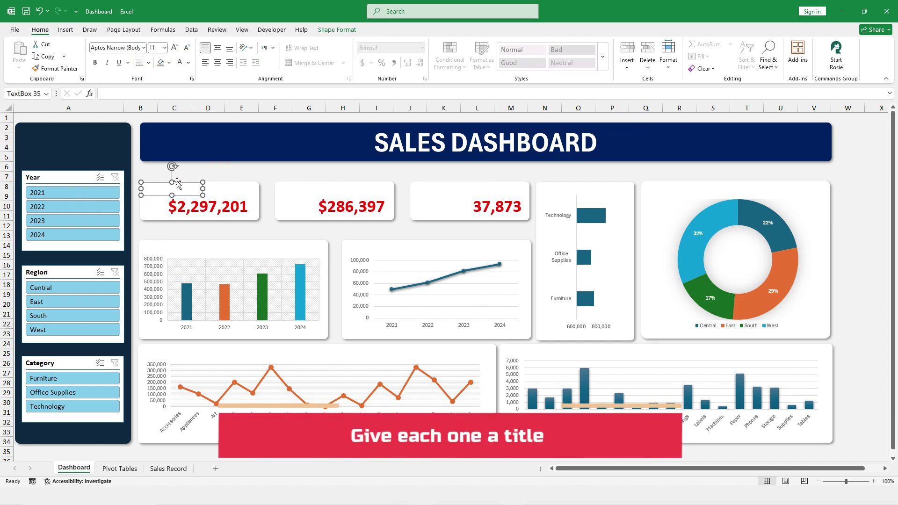
{"action": "type", "text": "REVENUE"}
- Format the REVENUE label as bold blue 18 pt text, aligned to the middle of its box
{"action": "key", "text": "ctrl+a"}
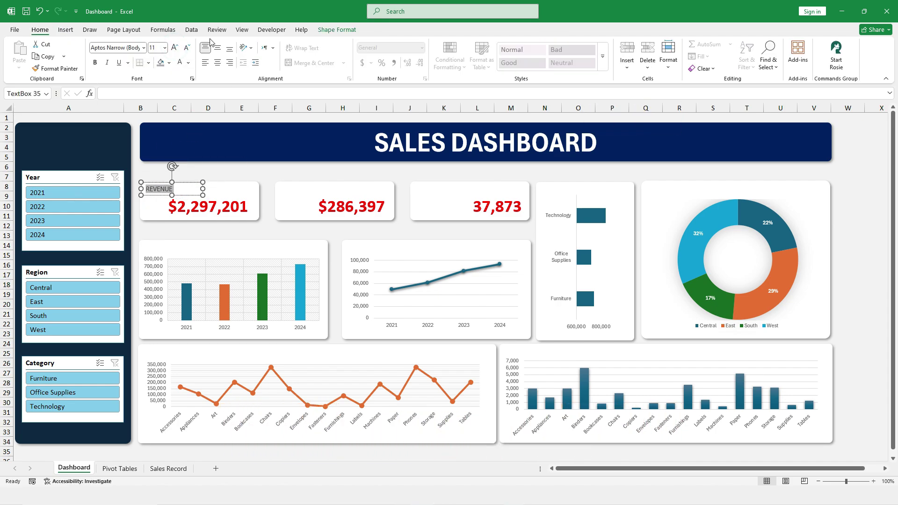
{"action": "left_click", "coordinate": [175, 46]}
{"action": "left_click", "coordinate": [175, 47]}
{"action": "left_click", "coordinate": [175, 46]}
{"action": "left_click", "coordinate": [95, 62]}
{"action": "left_click", "coordinate": [217, 48]}
{"action": "left_click", "coordinate": [189, 62]}
{"action": "left_click", "coordinate": [260, 220]}
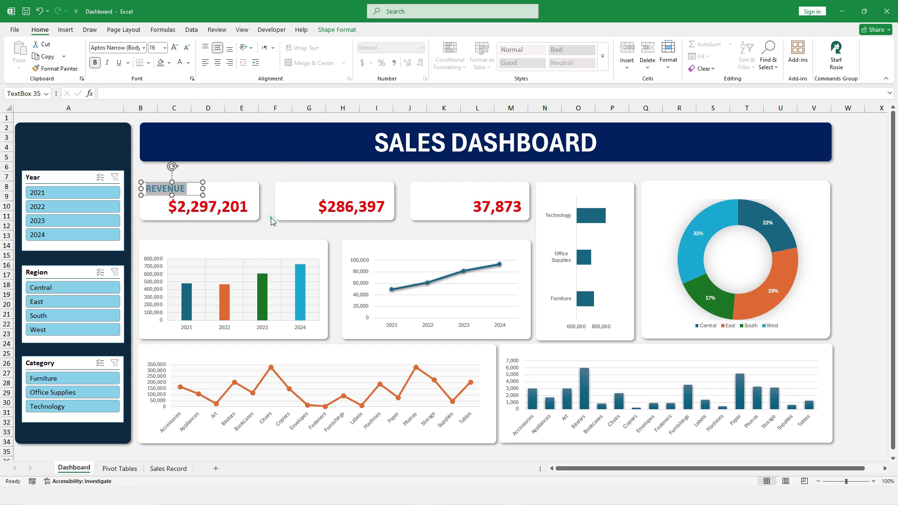
{"action": "left_click", "coordinate": [174, 47]}
{"action": "left_click", "coordinate": [203, 187]}
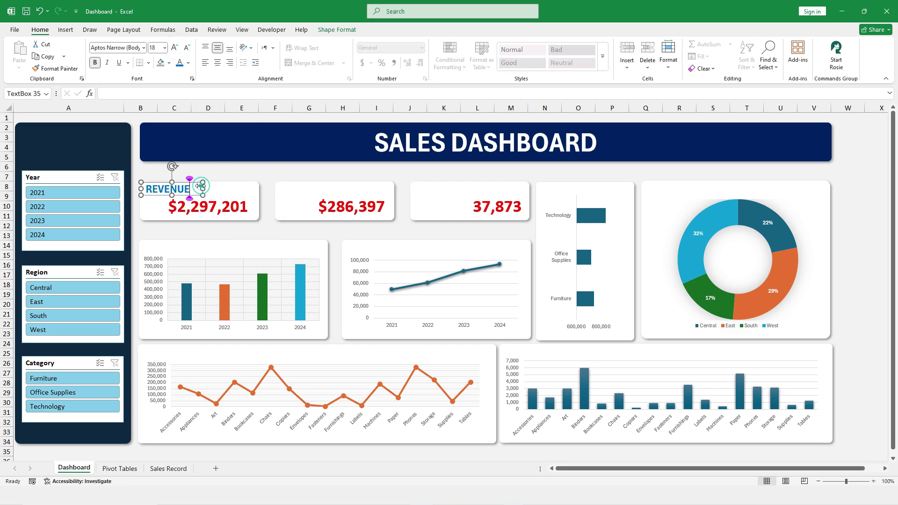
- Remove the shape outline from the REVENUE text box
{"action": "left_click", "coordinate": [337, 30]}
{"action": "left_click", "coordinate": [512, 57]}
{"action": "left_click", "coordinate": [518, 231]}
{"action": "left_click", "coordinate": [375, 56]}
{"action": "left_click", "coordinate": [373, 228]}
{"action": "left_click", "coordinate": [208, 177]}
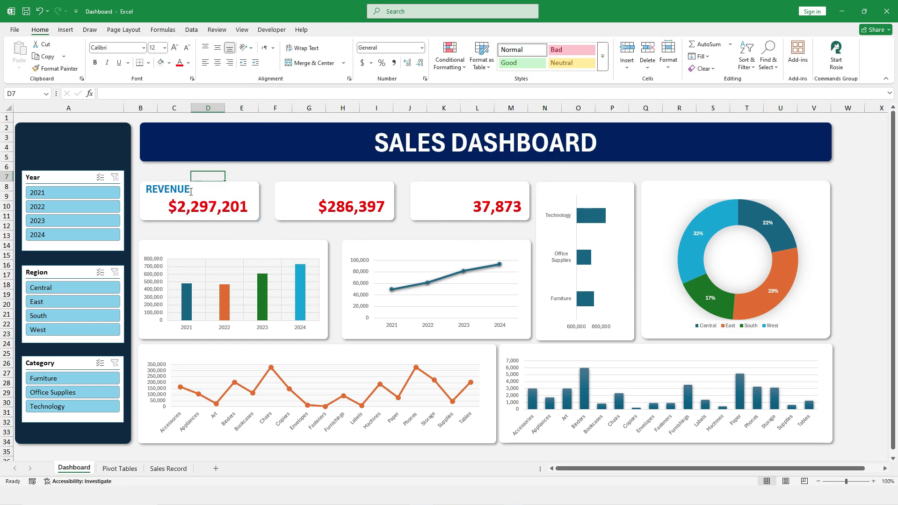
- Duplicate the REVENUE label onto the $286,397 card and set the labels' shape fill to No Fill
{"action": "left_click", "coordinate": [186, 189]}
{"action": "left_click", "coordinate": [204, 188]}
{"action": "left_click_drag", "start_coordinate": [205, 189], "coordinate": [329, 185]}
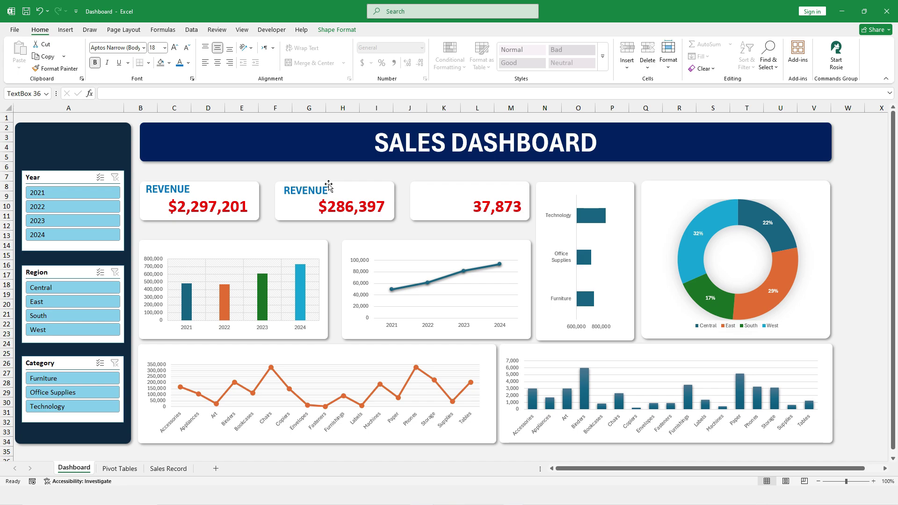
{"action": "left_click", "coordinate": [337, 30]}
{"action": "left_click", "coordinate": [365, 44]}
{"action": "left_click", "coordinate": [381, 219]}
{"action": "left_click", "coordinate": [174, 189]}
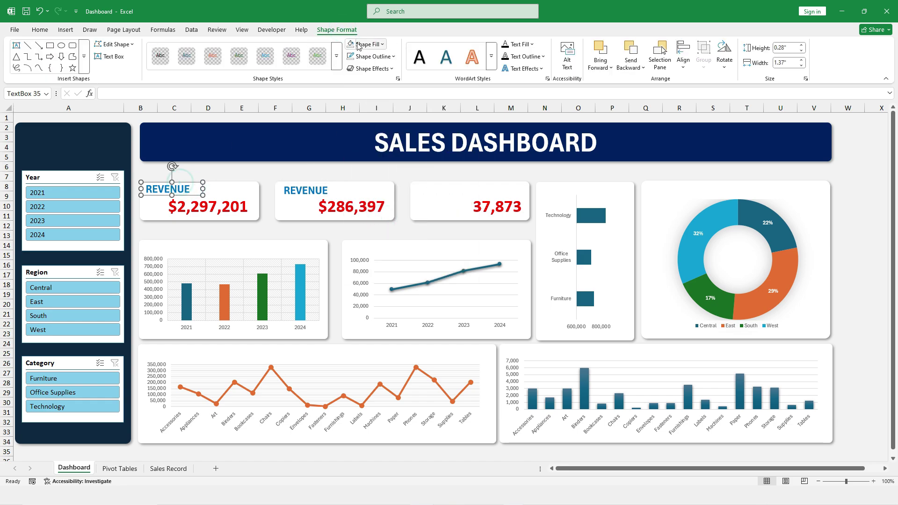
- Copy the REVENUE label onto the 37,873 card and above each of the six charts
{"action": "left_click", "coordinate": [306, 190]}
{"action": "left_click_drag", "start_coordinate": [306, 191], "coordinate": [681, 349]}
- Change the label on the $286,397 card to PROFIT and the one on the 37,873 card to ITEMS SOLD
{"action": "double_click", "coordinate": [306, 190]}
{"action": "type", "text": "PROFIT"}
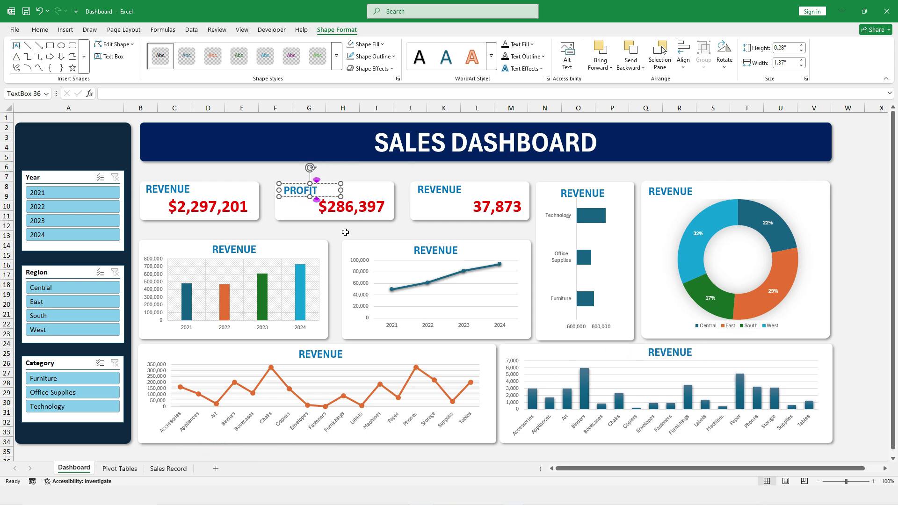
{"action": "double_click", "coordinate": [440, 190]}
{"action": "type", "text": "ITEMS SOLD"}
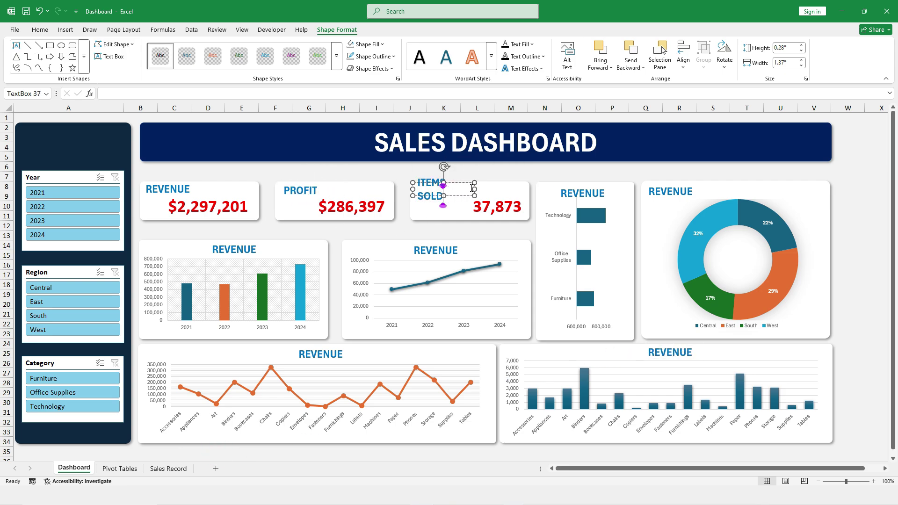
- Retitle the category bar chart's label SALES BY CATEGORY, set it to centered 14 pt text, and fit it above the chart
{"action": "double_click", "coordinate": [580, 194]}
{"action": "type", "text": "SALES"}
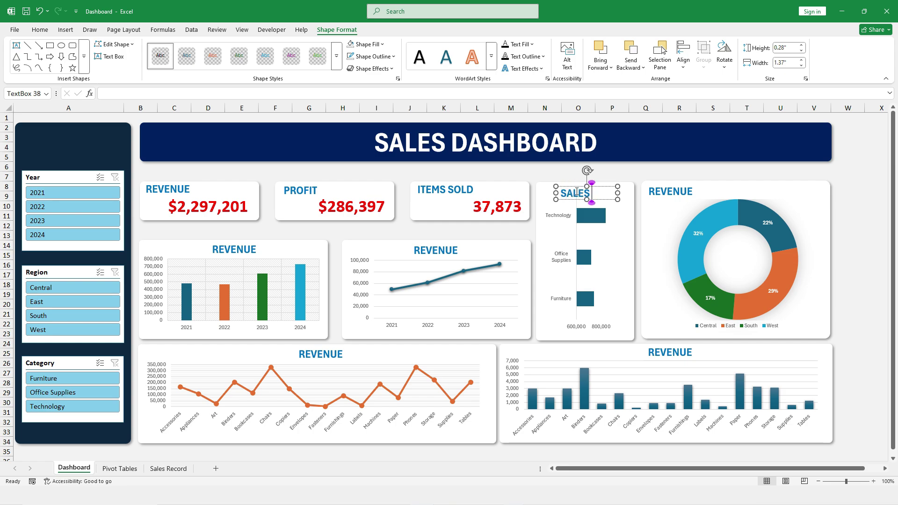
{"action": "type", "text": " BY CATEGORY"}
{"action": "key", "text": "Escape"}
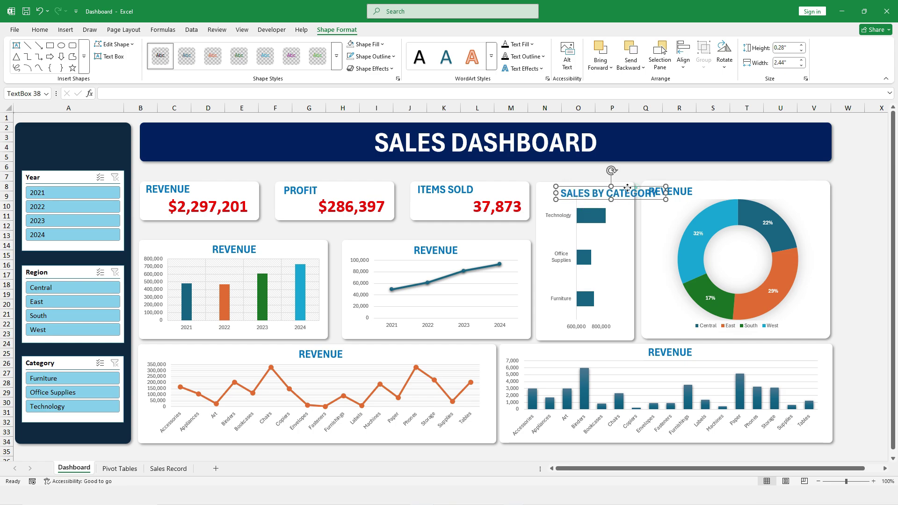
{"action": "left_click", "coordinate": [40, 30]}
{"action": "left_click", "coordinate": [256, 60]}
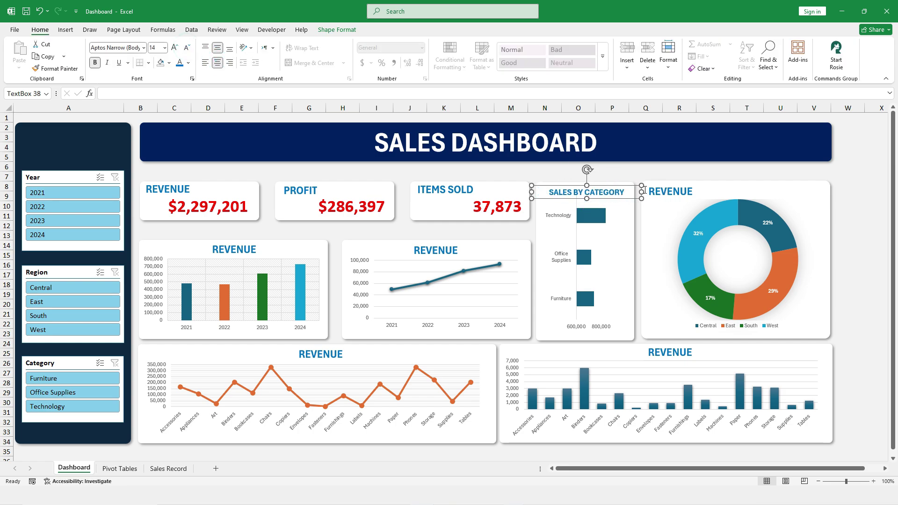
- Retitle the doughnut chart's label SALES BY REGION and widen its box to fit the text on one line
{"action": "double_click", "coordinate": [686, 197]}
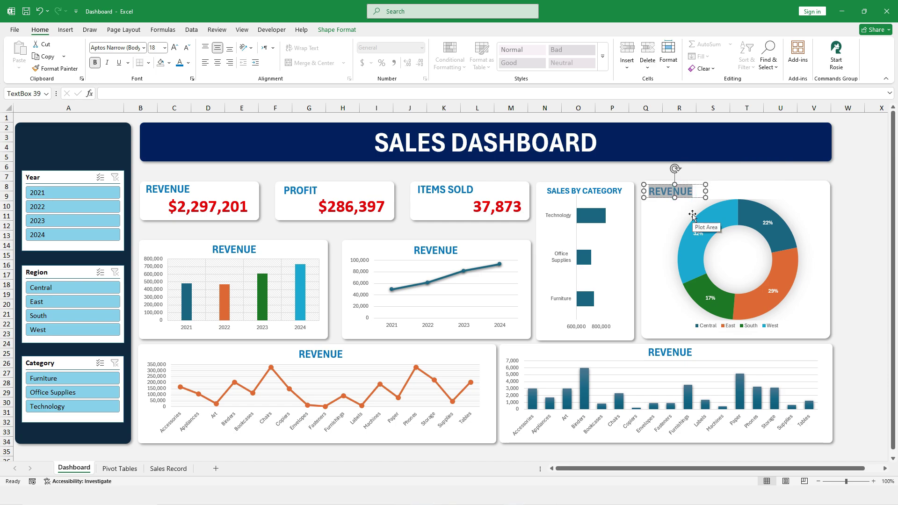
{"action": "type", "text": "SALES BY REGION"}
{"action": "left_click_drag", "start_coordinate": [706, 192], "coordinate": [736, 192]}
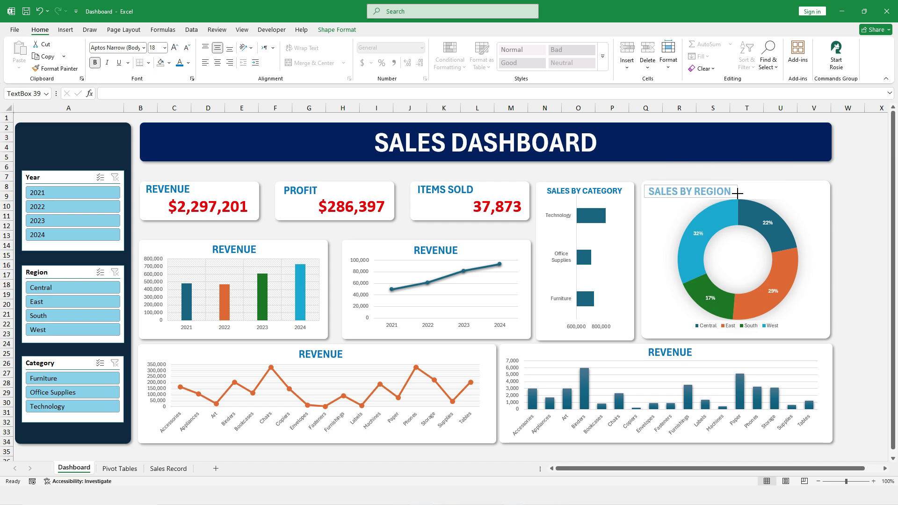
- Retitle the yearly charts' labels SALES BY YEAR and PROFIT BY YEAR, widening and centering each above its chart
{"action": "double_click", "coordinate": [234, 249]}
{"action": "type", "text": "SALES BY YEAR"}
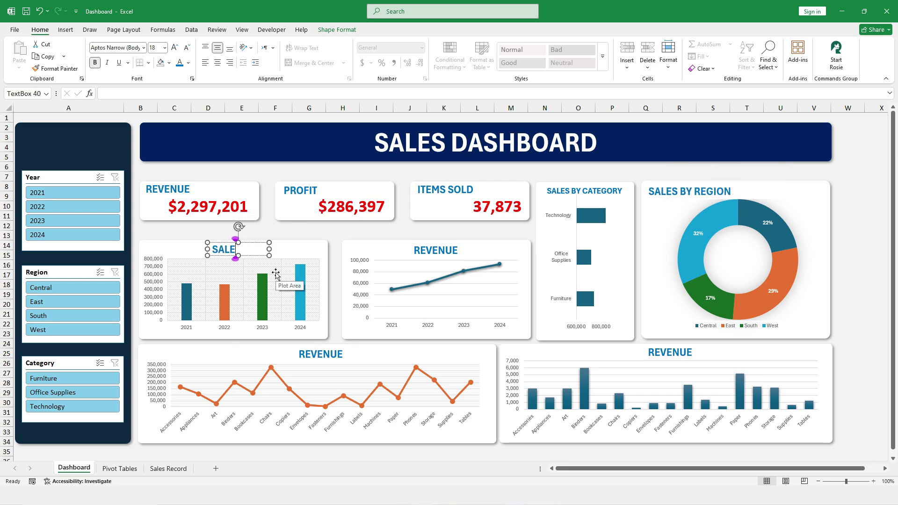
{"action": "mouse_move", "coordinate": [269, 249]}
{"action": "left_mouse_down"}
{"action": "mouse_move", "coordinate": [294, 249]}
{"action": "mouse_move", "coordinate": [265, 245]}
{"action": "left_mouse_up"}
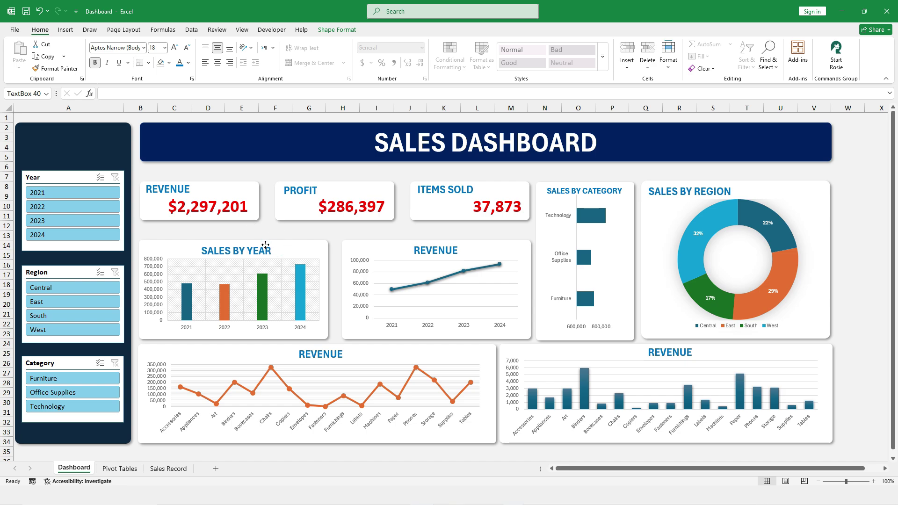
{"action": "double_click", "coordinate": [445, 252]}
{"action": "type", "text": "PROF"}
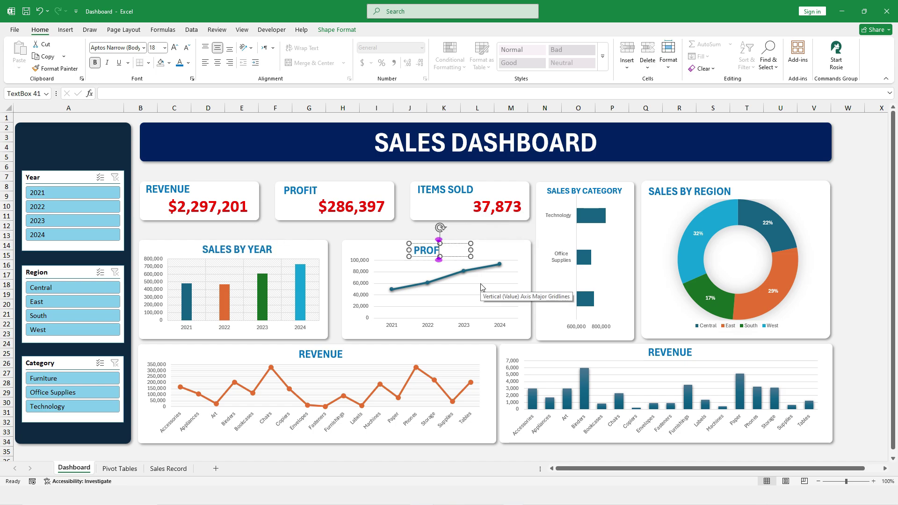
{"action": "type", "text": "IT BY YEAR"}
{"action": "mouse_move", "coordinate": [470, 251]}
{"action": "left_mouse_down"}
{"action": "mouse_move", "coordinate": [496, 250]}
{"action": "mouse_move", "coordinate": [461, 247]}
{"action": "left_mouse_up"}
- Retitle the two lower charts' labels SALES BY SUB-CATEGORY and ITEMS SOLD BY CATEGORY, widening and centering each above its chart
{"action": "double_click", "coordinate": [331, 350]}
{"action": "type", "text": "SALES BY SU"}
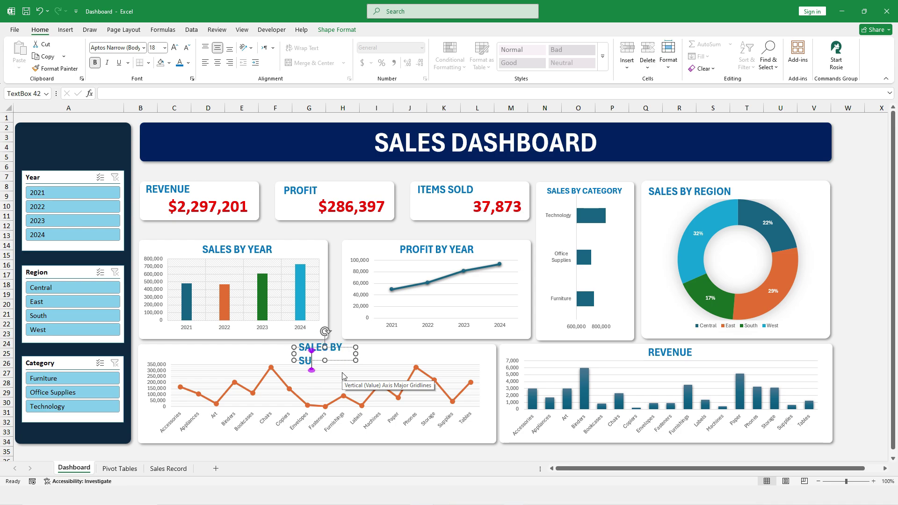
{"action": "type", "text": "B-CATEGORY"}
{"action": "mouse_move", "coordinate": [356, 353]}
{"action": "left_mouse_down"}
{"action": "mouse_move", "coordinate": [426, 354]}
{"action": "mouse_move", "coordinate": [346, 347]}
{"action": "left_mouse_up"}
{"action": "double_click", "coordinate": [663, 354]}
{"action": "key", "text": "BackSpace"}
{"action": "type", "text": "ITEMS SOLD"}
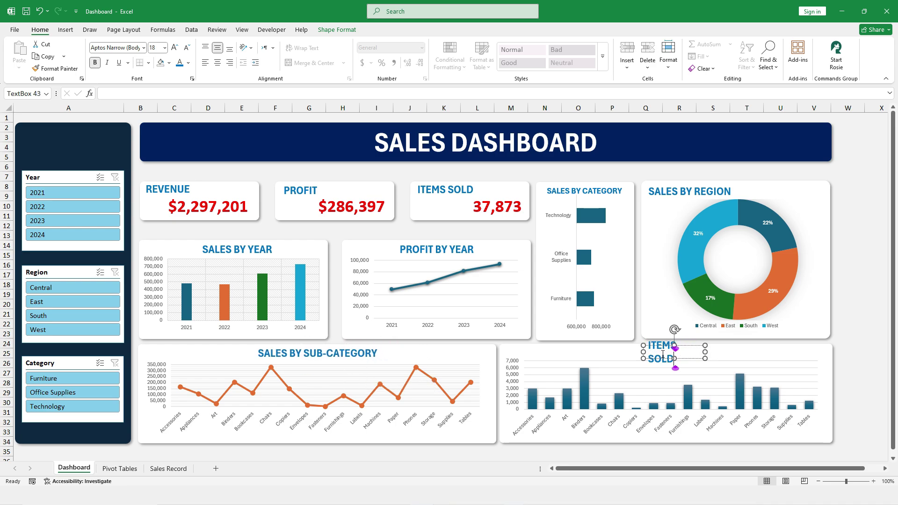
{"action": "type", "text": " BY CATEGORY"}
{"action": "mouse_move", "coordinate": [707, 359]}
{"action": "left_mouse_down"}
{"action": "mouse_move", "coordinate": [788, 359]}
{"action": "mouse_move", "coordinate": [714, 348]}
{"action": "left_mouse_up"}
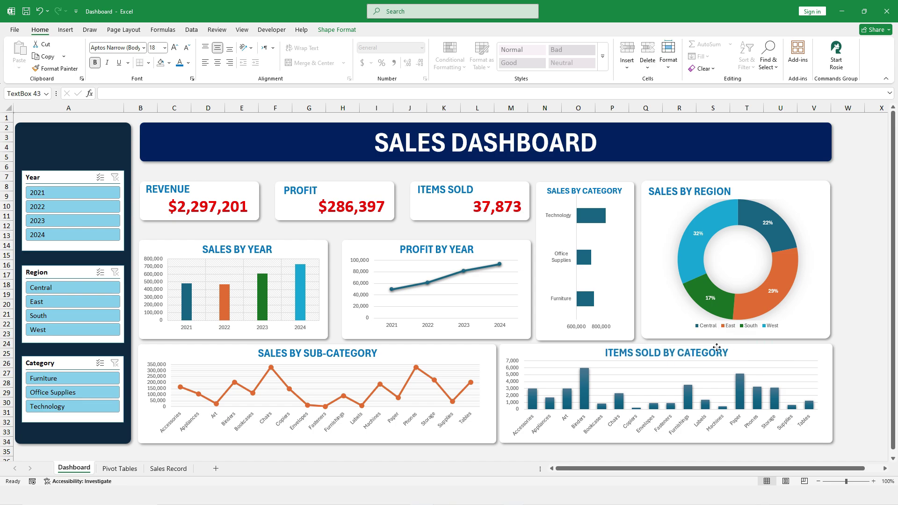
- Draw a rounded rectangle about 0.92" high and 2.42" wide in the dark sidebar above the Year slicer
{"action": "left_click", "coordinate": [65, 29]}
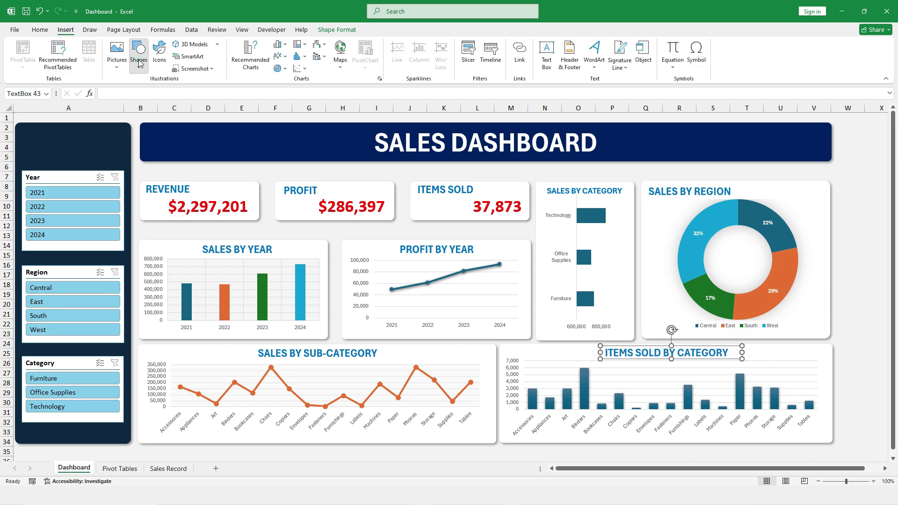
{"action": "left_click", "coordinate": [139, 52]}
{"action": "left_click", "coordinate": [191, 96]}
{"action": "left_click_drag", "start_coordinate": [45, 145], "coordinate": [127, 167]}
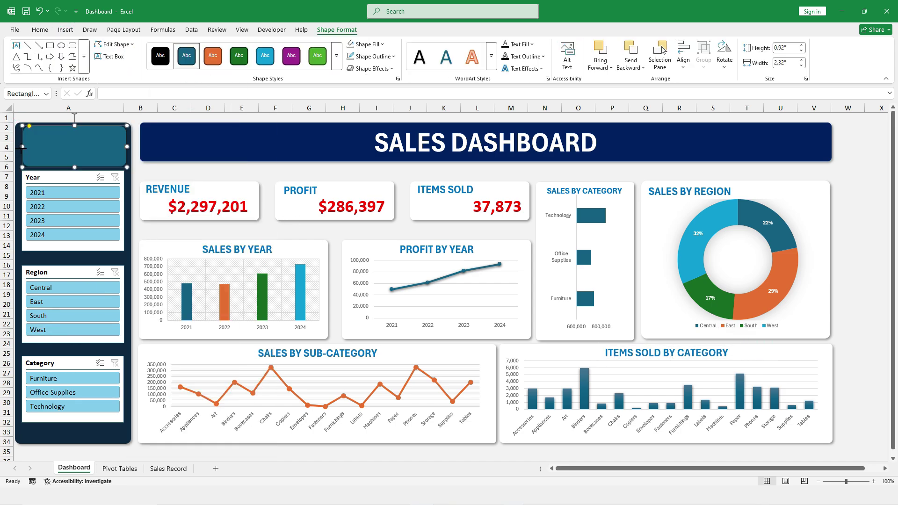
{"action": "left_click_drag", "start_coordinate": [20, 125], "coordinate": [18, 125]}
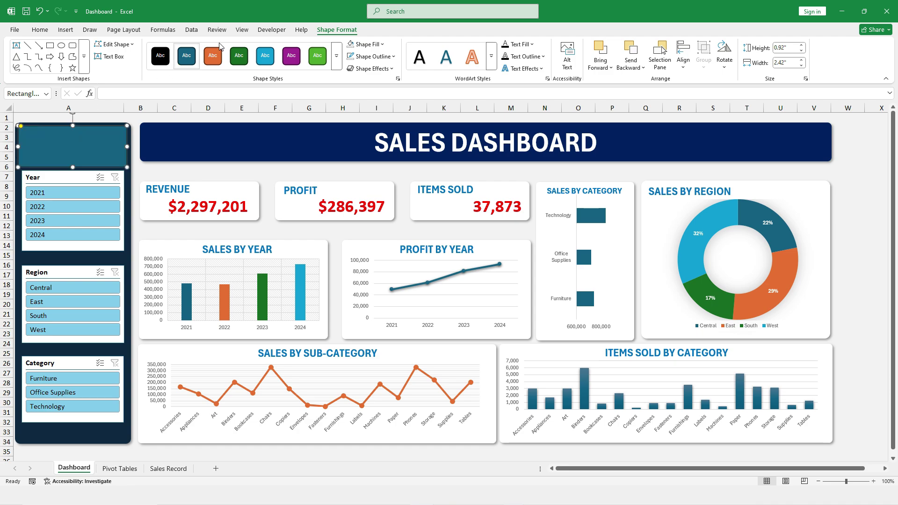
- Fill the new sidebar box with a pale blue and label it SEARCH DATA BY in centered, bold, black 20-point text
{"action": "left_click", "coordinate": [368, 44]}
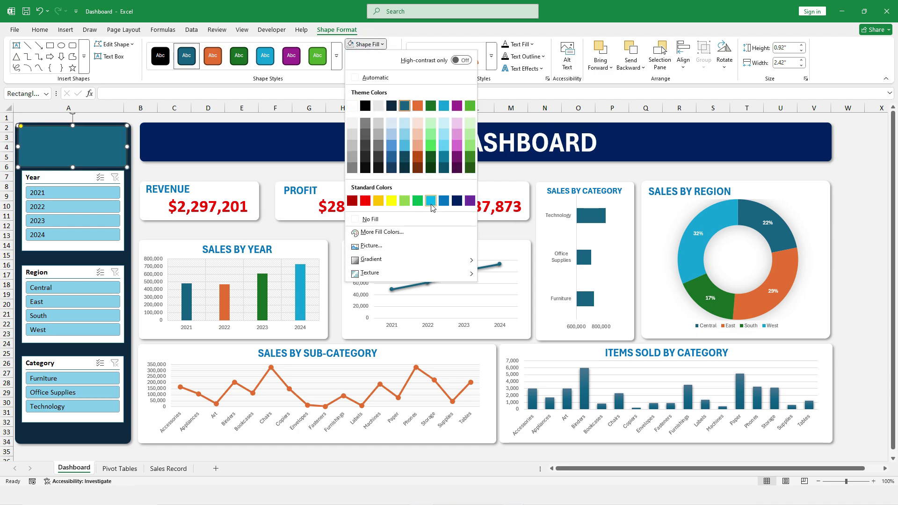
{"action": "left_click", "coordinate": [445, 124]}
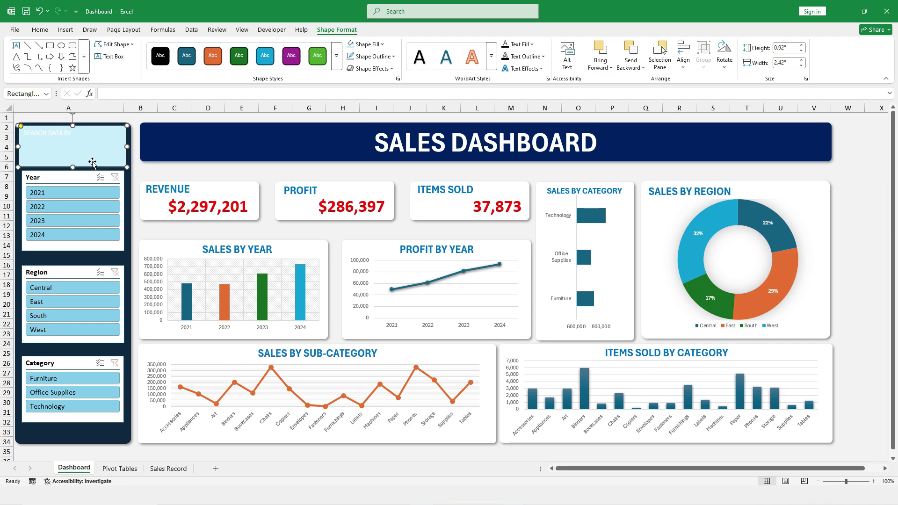
{"action": "left_click", "coordinate": [41, 30]}
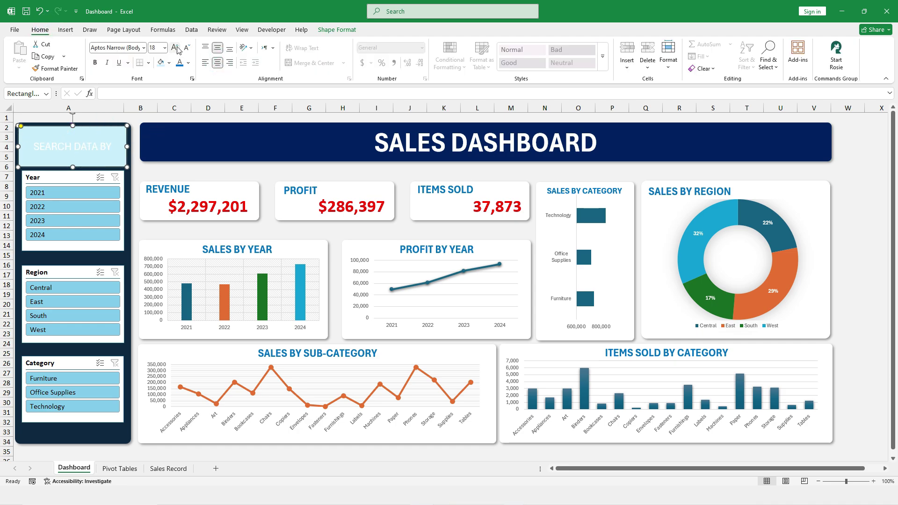
{"action": "left_click", "coordinate": [176, 47]}
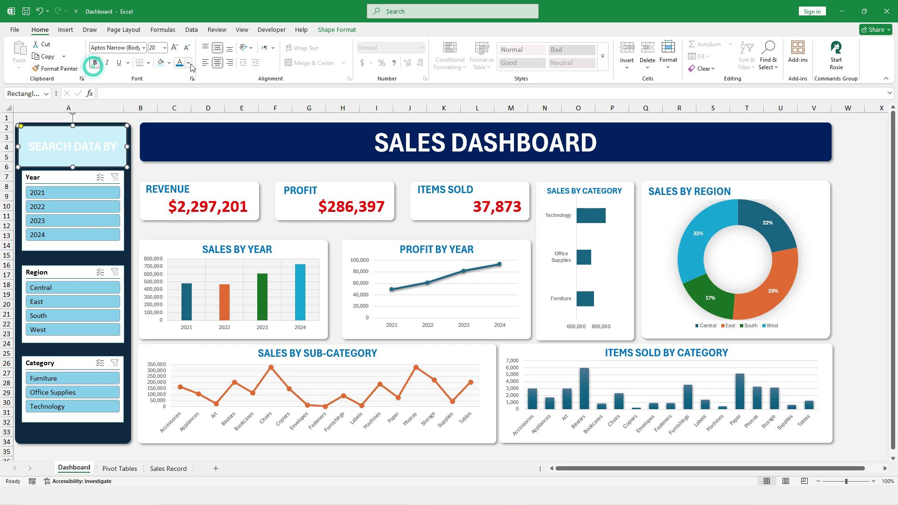
{"action": "left_click", "coordinate": [188, 63]}
{"action": "left_click", "coordinate": [190, 95]}
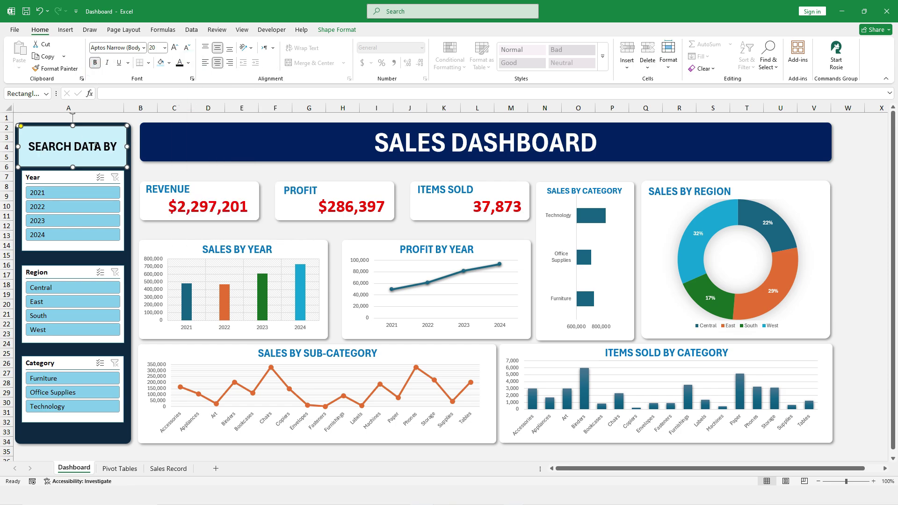
- Reduce the SEARCH DATA BY box's height and reposition it so it sits evenly between the sidebar's upper edge and the Year slicer
{"action": "left_click", "coordinate": [163, 119]}
{"action": "left_click", "coordinate": [95, 143]}
{"action": "left_click_drag", "start_coordinate": [72, 168], "coordinate": [73, 155]}
{"action": "left_click_drag", "start_coordinate": [98, 127], "coordinate": [102, 129]}
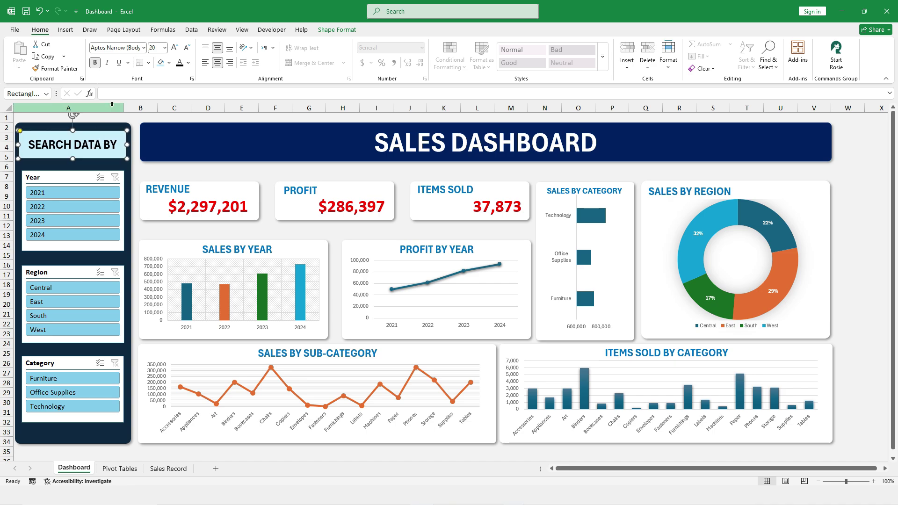
{"action": "left_click", "coordinate": [141, 119]}
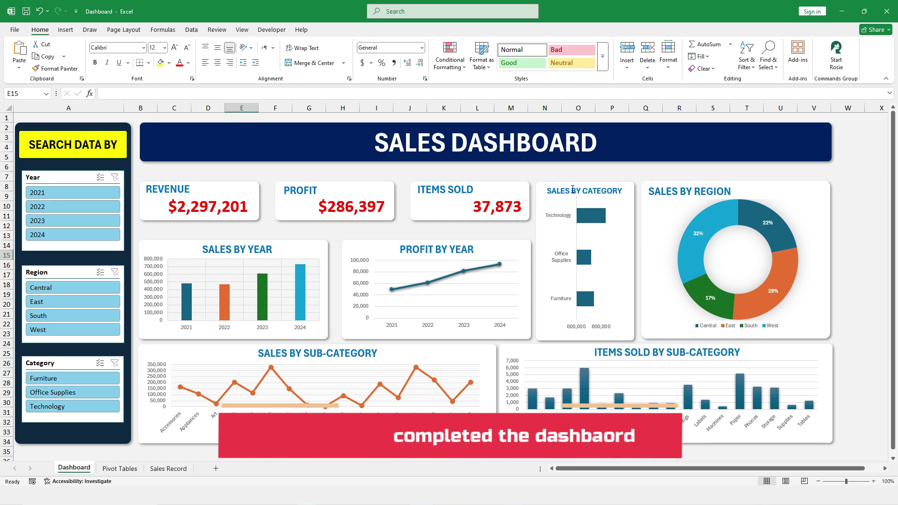
- Test the Year slicer by filtering the dashboard by individual years from 2021 to 2024, and clear the filter
{"action": "left_click", "coordinate": [72, 192]}
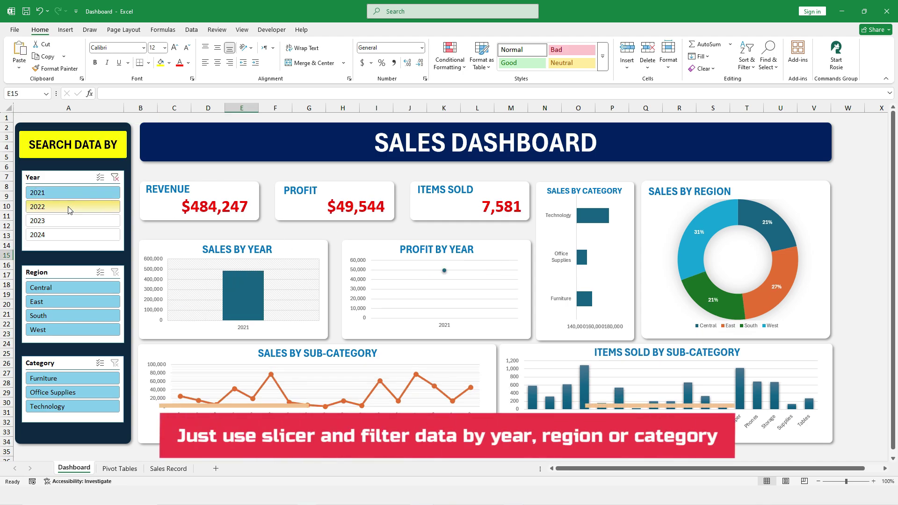
{"action": "left_click", "coordinate": [68, 207]}
{"action": "left_click", "coordinate": [70, 235]}
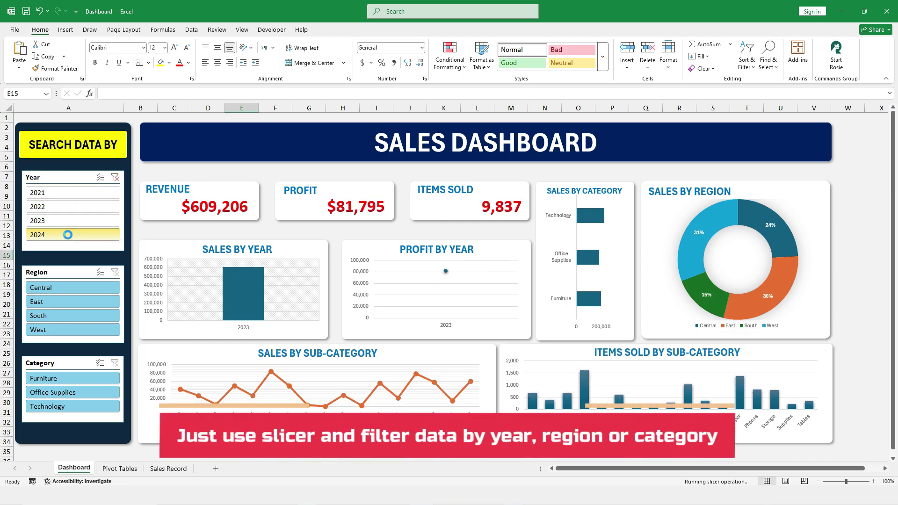
{"action": "left_click", "coordinate": [115, 177]}
- Test the Region slicer by filtering the dashboard by Central, East and South in turn, and clear the filter
{"action": "left_click", "coordinate": [64, 290]}
{"action": "left_click", "coordinate": [64, 301]}
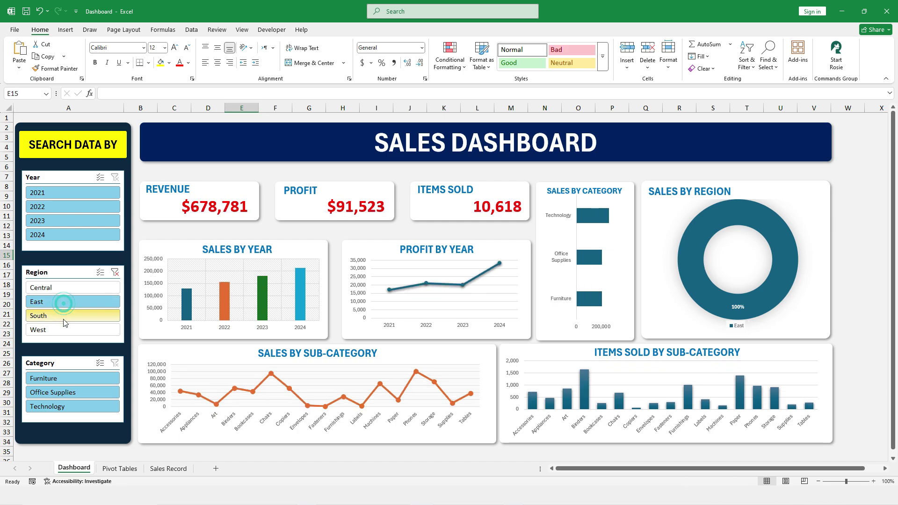
{"action": "left_click", "coordinate": [64, 315]}
{"action": "left_click", "coordinate": [114, 272]}
- Test the Category slicer by filtering the dashboard by Furniture and Office Supplies in turn, and clear the filter
{"action": "left_click", "coordinate": [72, 378]}
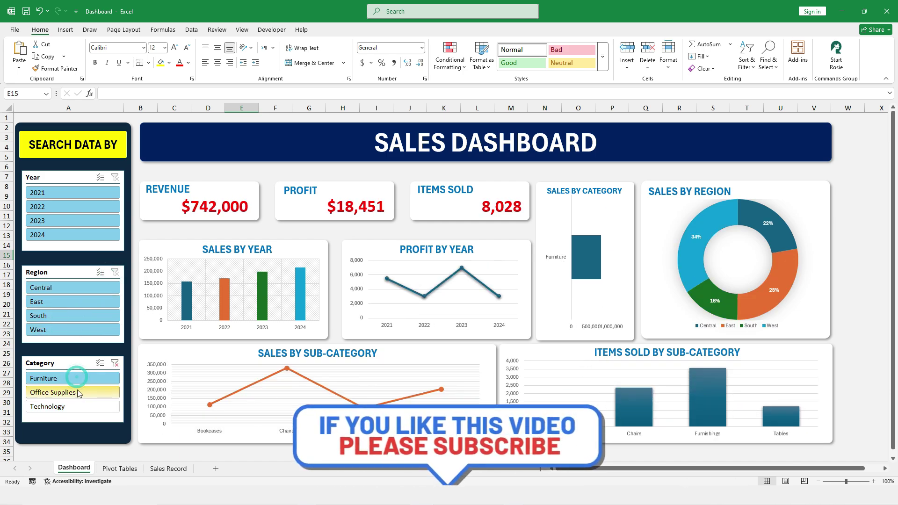
{"action": "left_click", "coordinate": [73, 392]}
{"action": "left_click", "coordinate": [115, 364]}
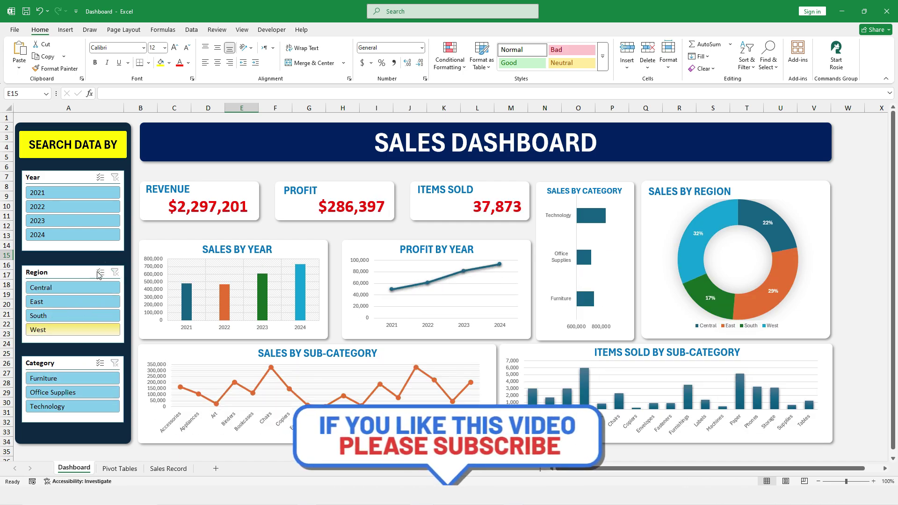
- Test all three slicers together with 2021, Central and Furniture, and clear the Region, Category and Year filters
{"action": "left_click", "coordinate": [54, 192]}
{"action": "left_click", "coordinate": [62, 289]}
{"action": "left_click", "coordinate": [55, 378]}
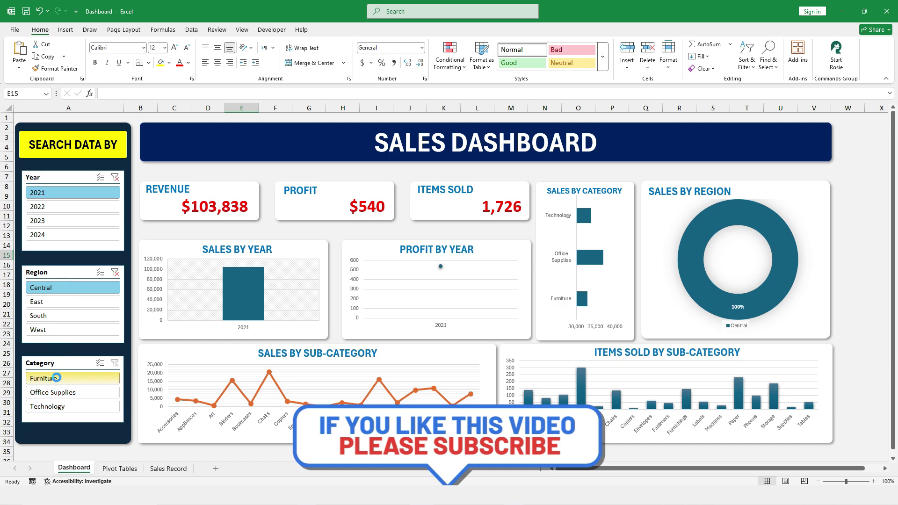
{"action": "left_click", "coordinate": [114, 272]}
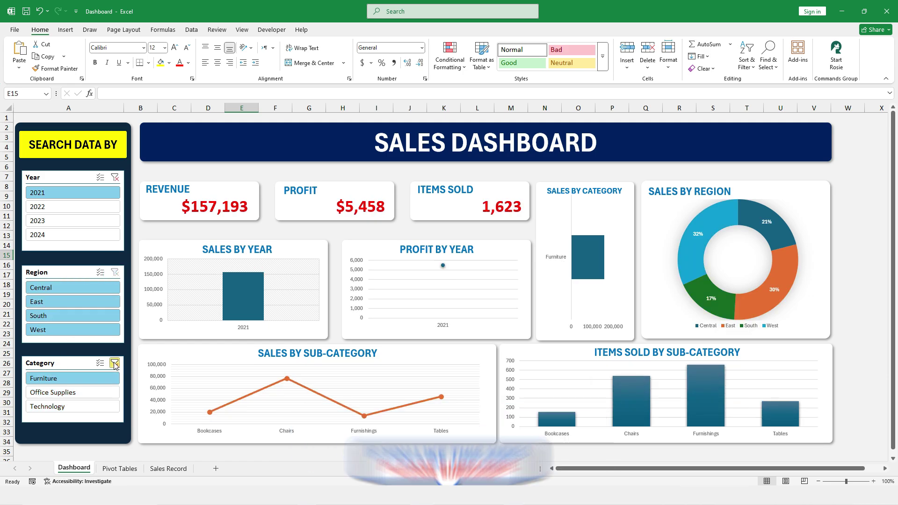
{"action": "left_click", "coordinate": [115, 363]}
{"action": "left_click", "coordinate": [116, 176]}
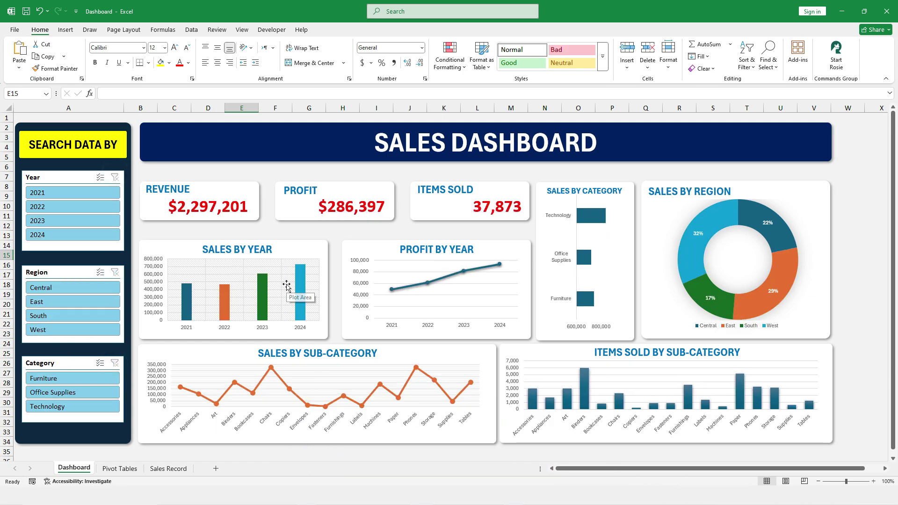